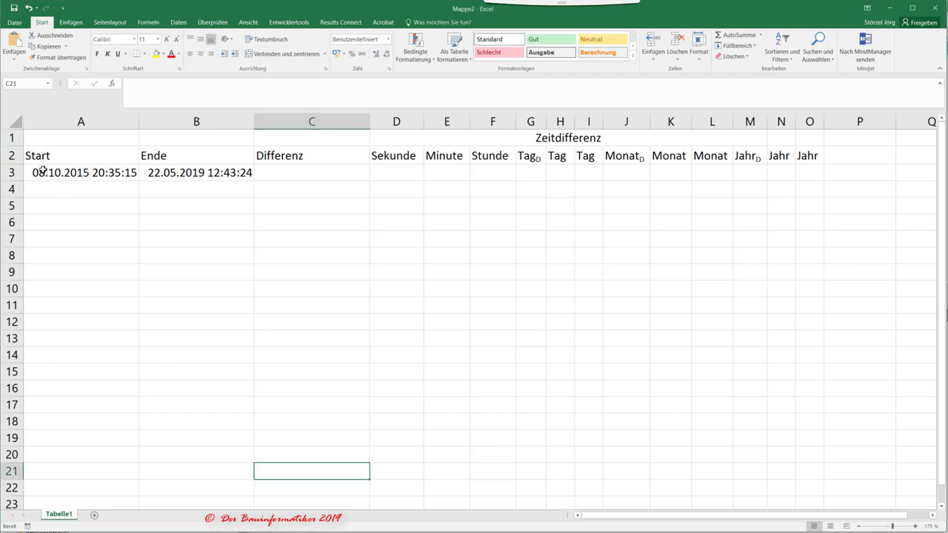
Check and compare the start timestamp in A3 with the end timestamp in B3
click(45, 169)
click(161, 173)
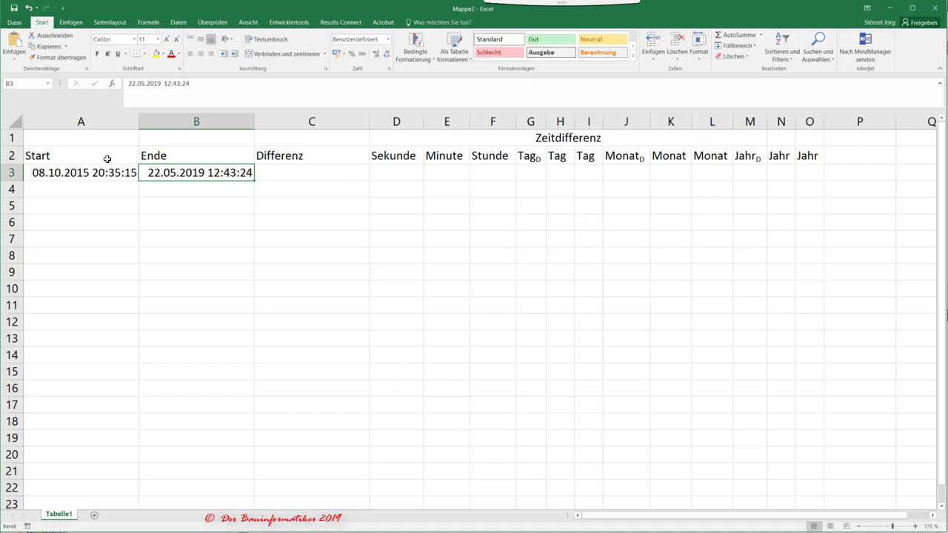
click(37, 173)
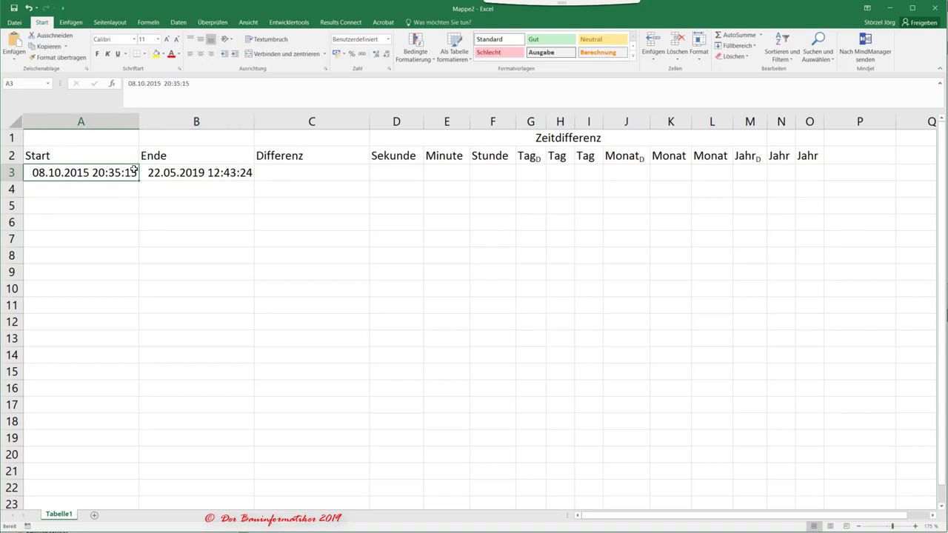
click(161, 171)
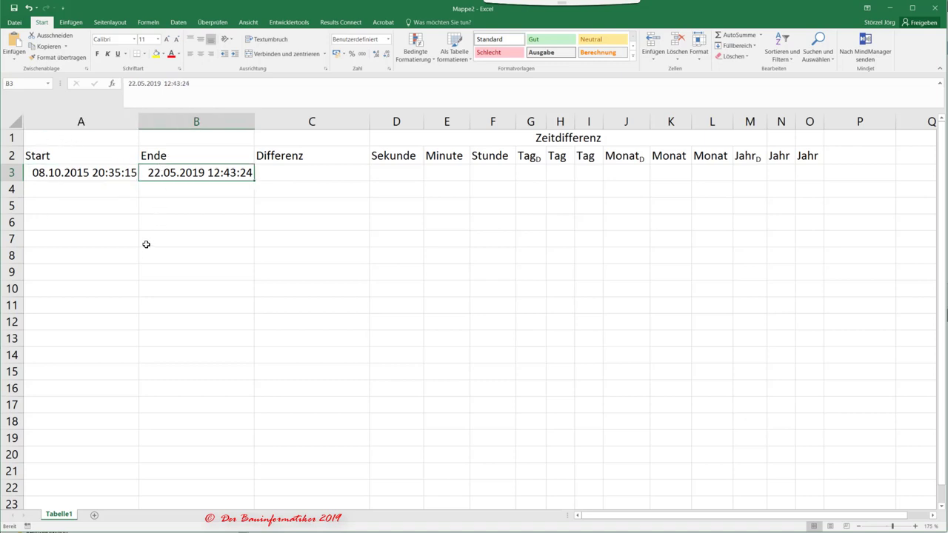
Enter =B3-A3 in C3 to compute the time difference
click(288, 172)
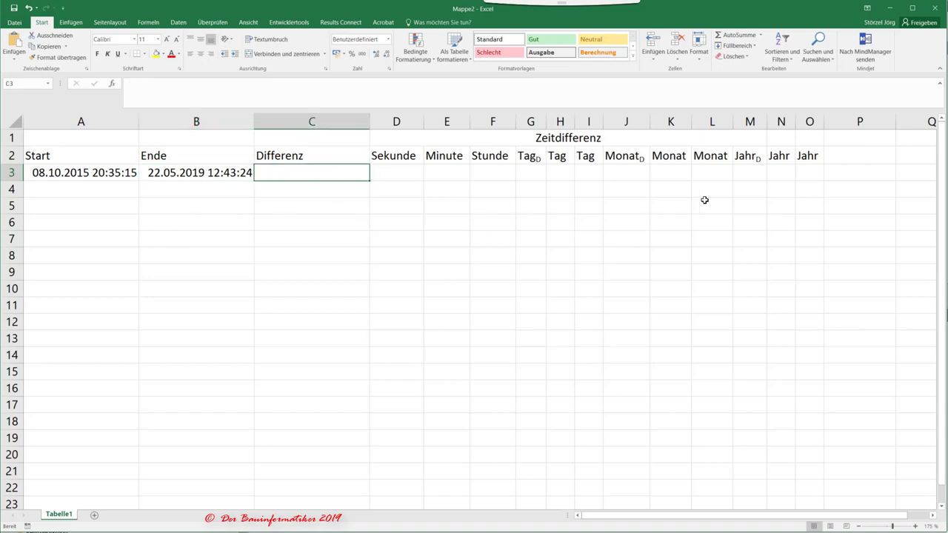
text(=)
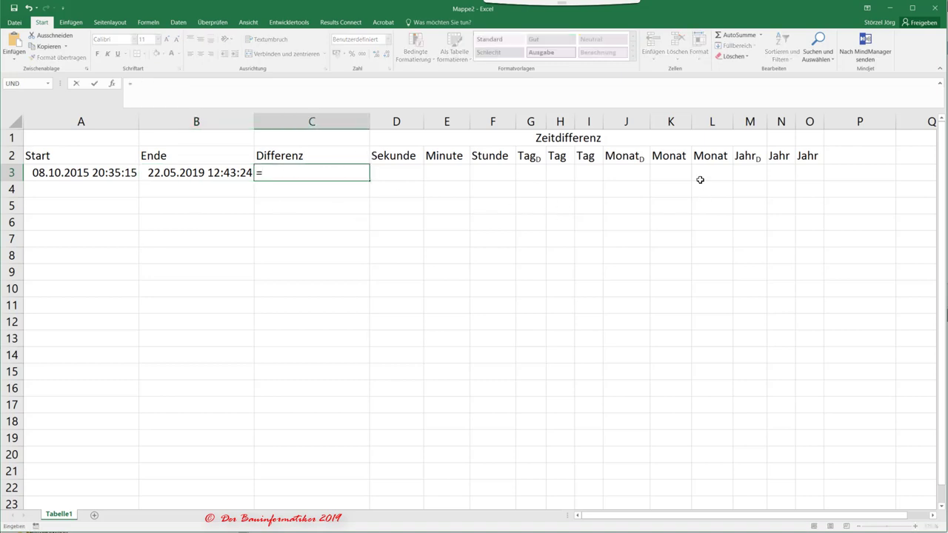
click(197, 171)
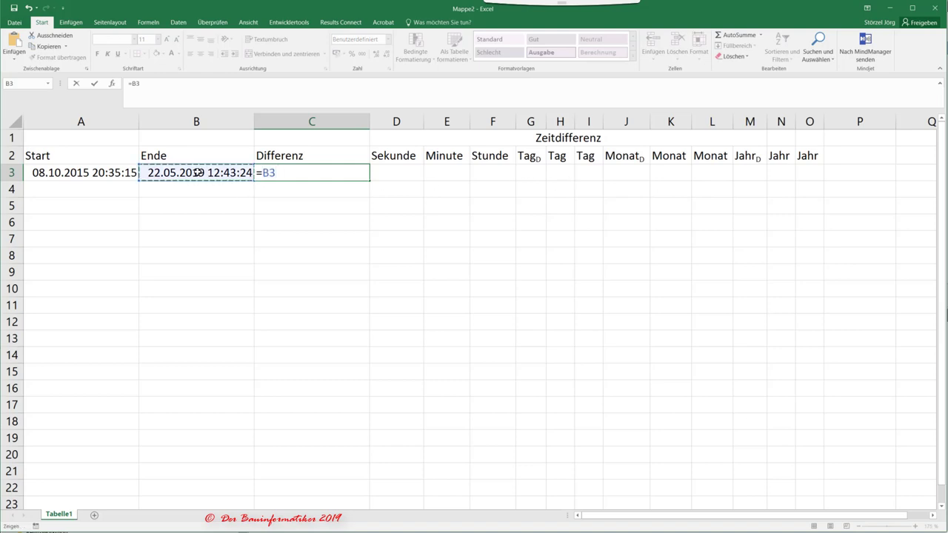
text(-)
click(96, 172)
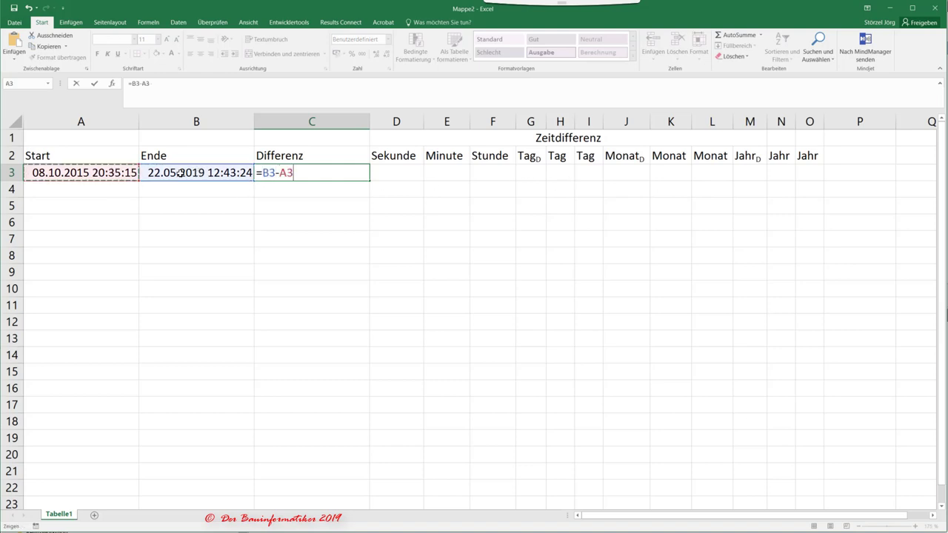
key(Return)
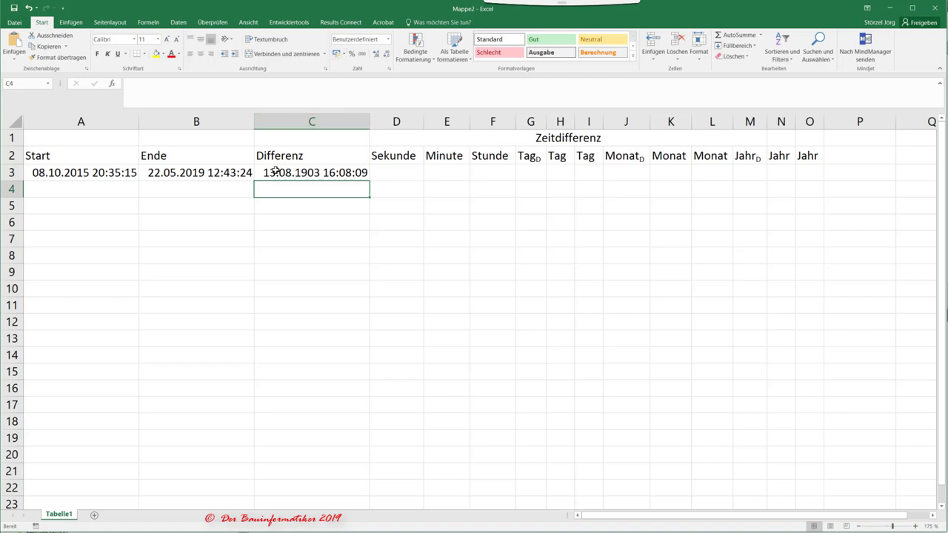
click(396, 122)
Insert a new column D and move the Differenz heading up into C1
key(ctrl+plus)
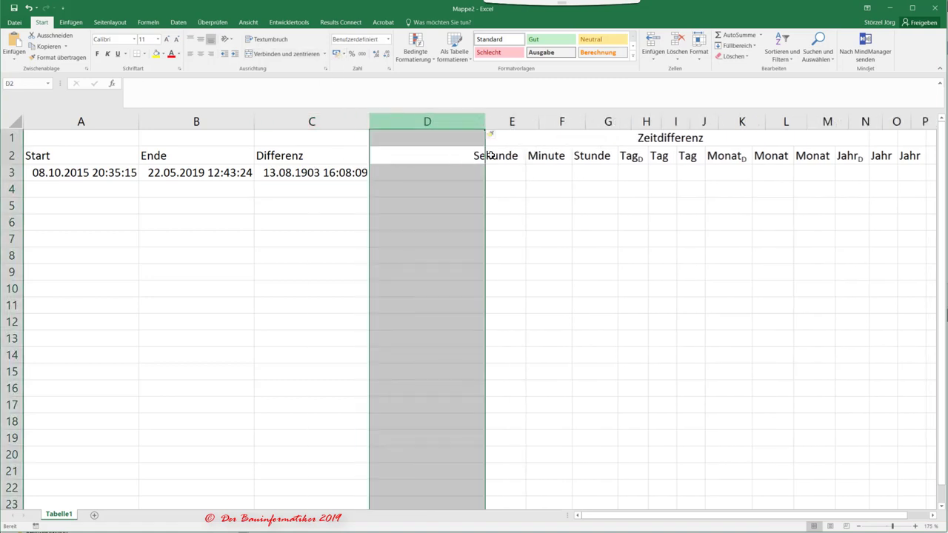
click(398, 160)
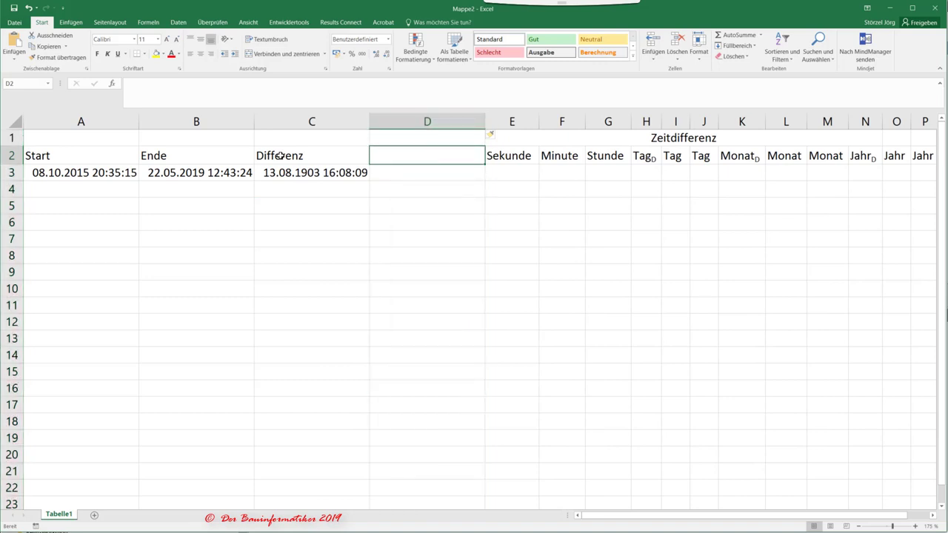
click(345, 153)
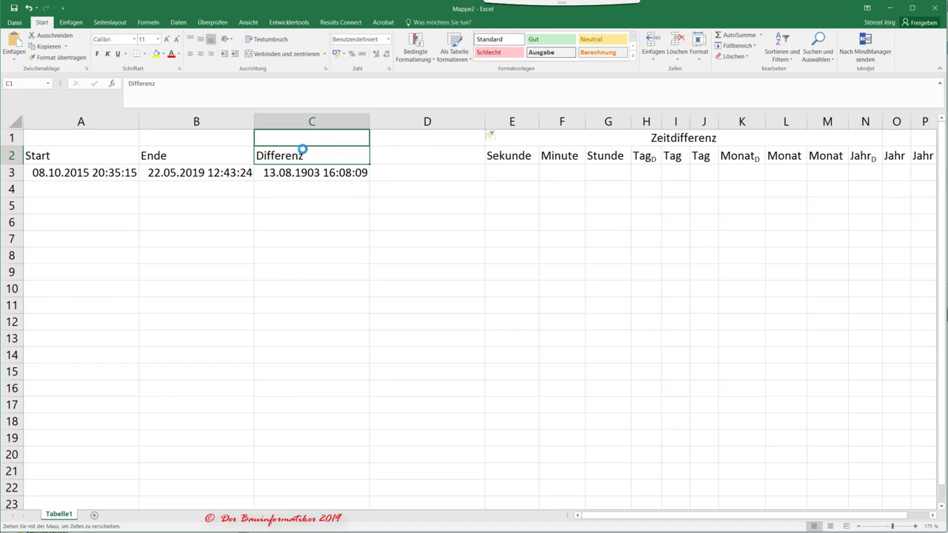
drag(314, 147, 335, 143)
Label C2 Datum and D2 Tage, then merge and centre Differenz across C1:D1
text(Dat)
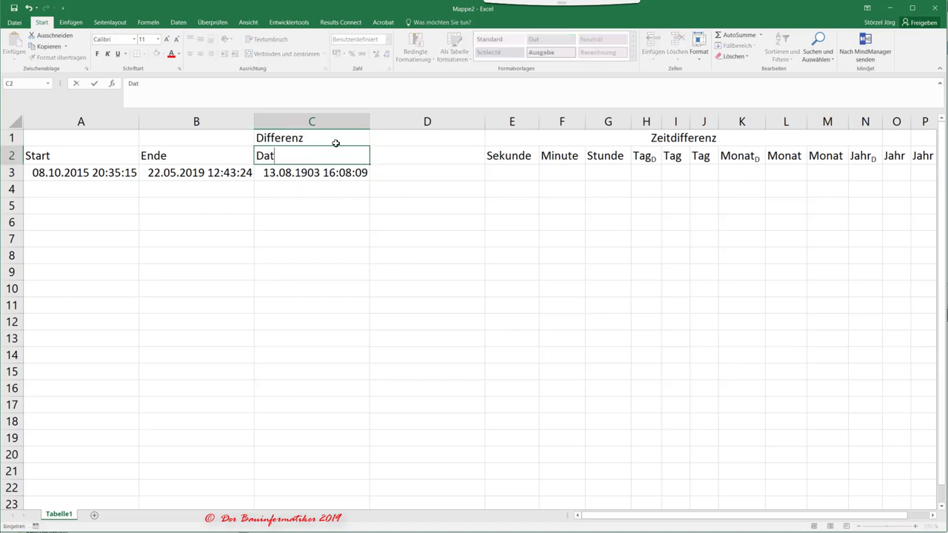
text(um)
key(Tab)
text(Tage)
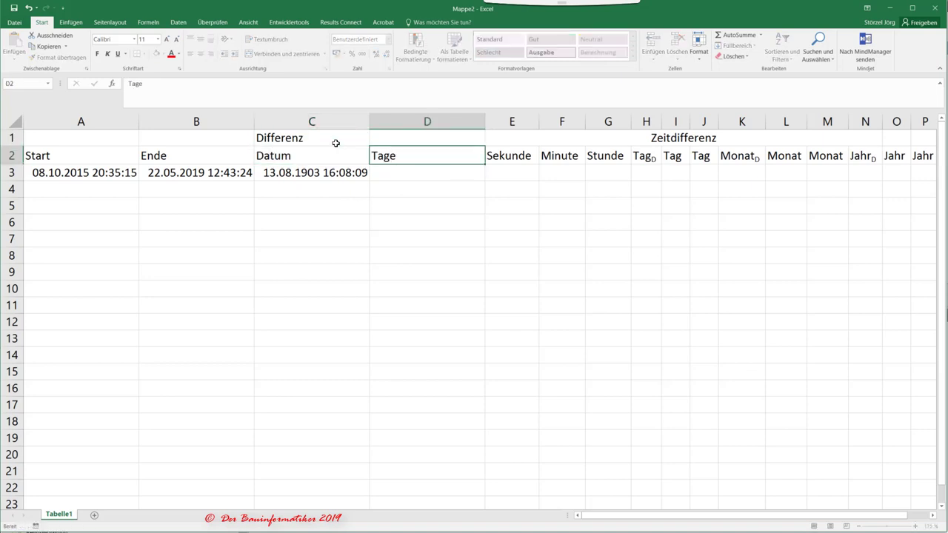
key(Return)
drag(332, 137, 395, 135)
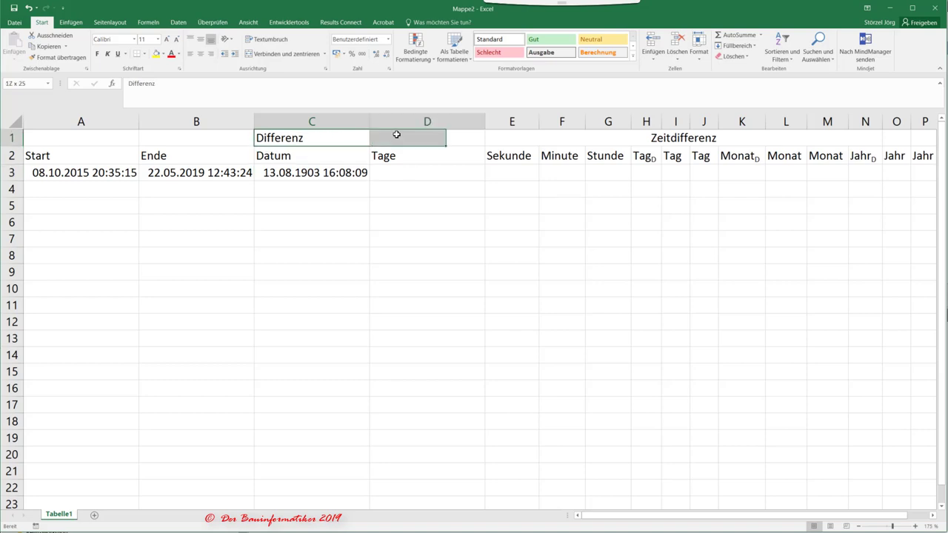
click(291, 58)
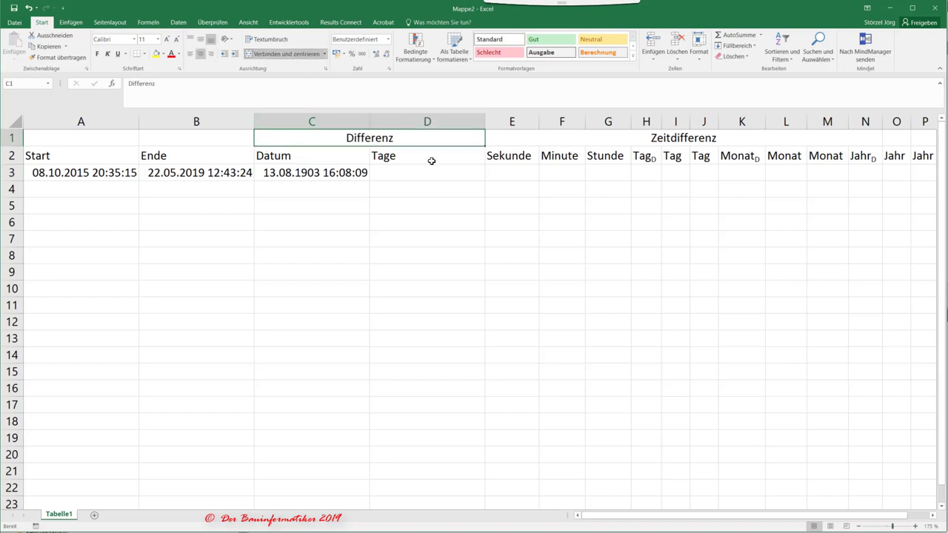
click(437, 175)
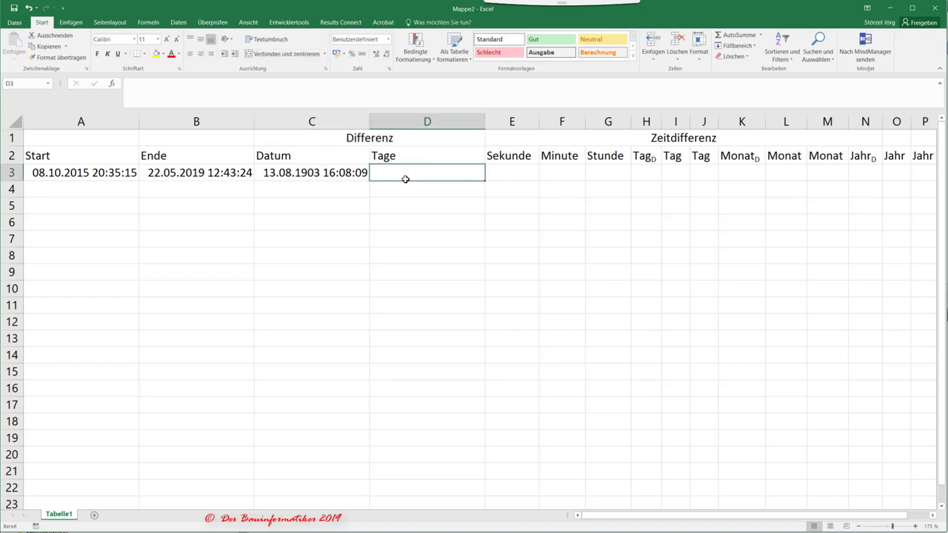
Enter =C3 in D3 to carry the time difference into the Tage column
key(Left)
key(ctrl+c)
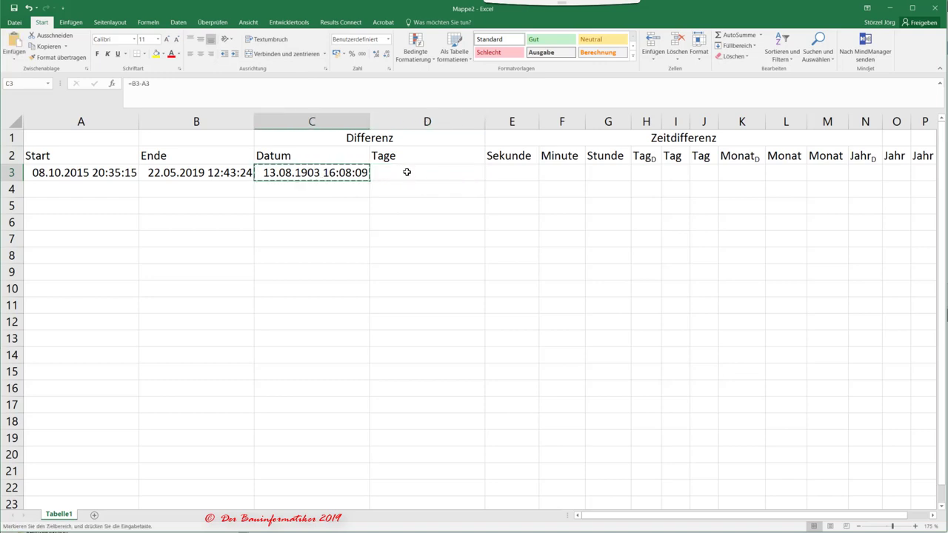
key(Escape)
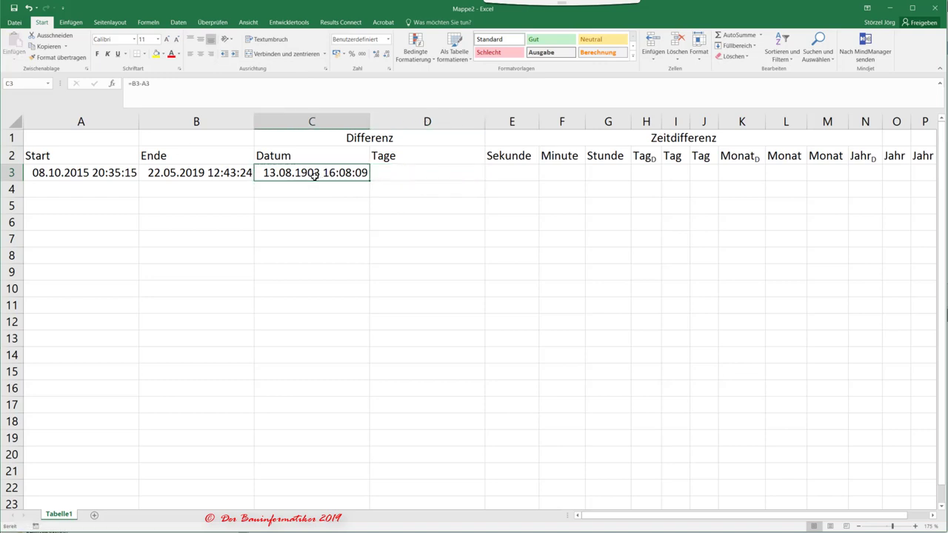
right_click(295, 171)
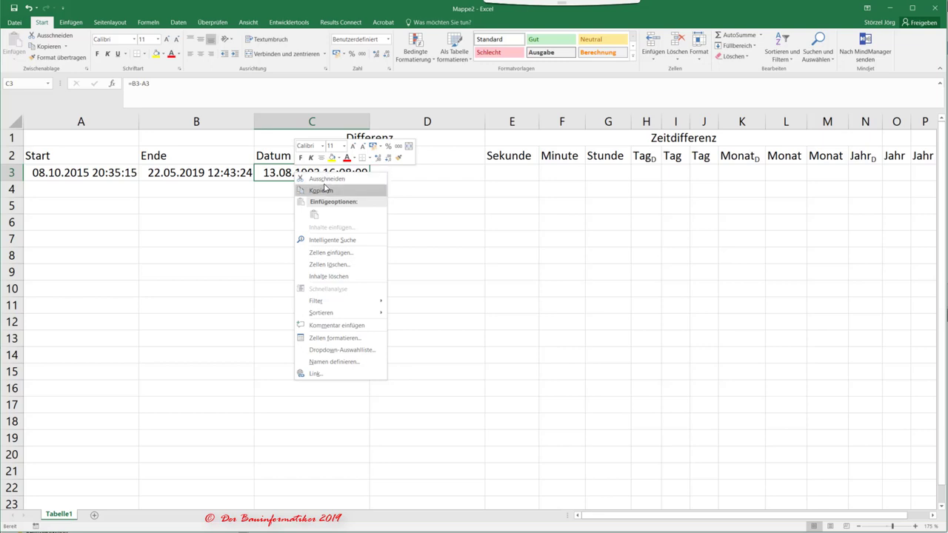
click(416, 169)
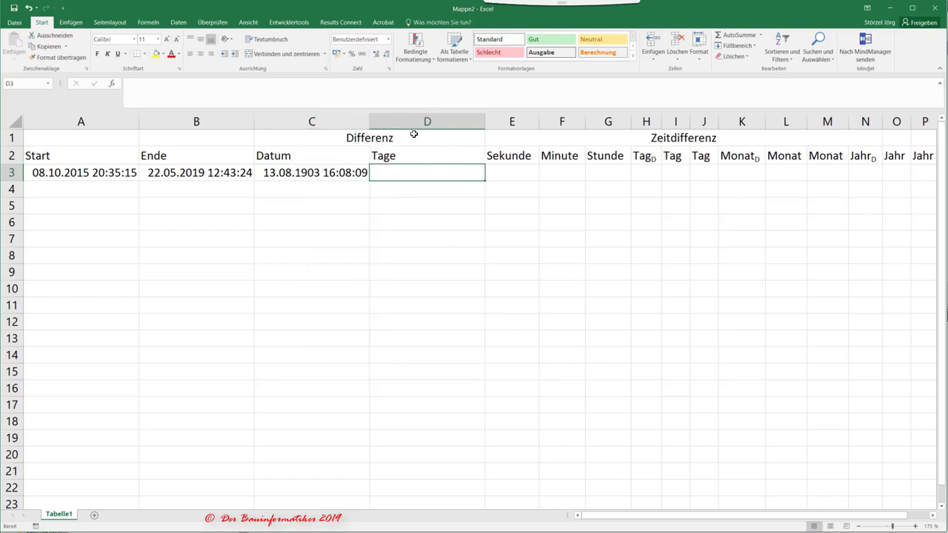
text(=)
click(316, 171)
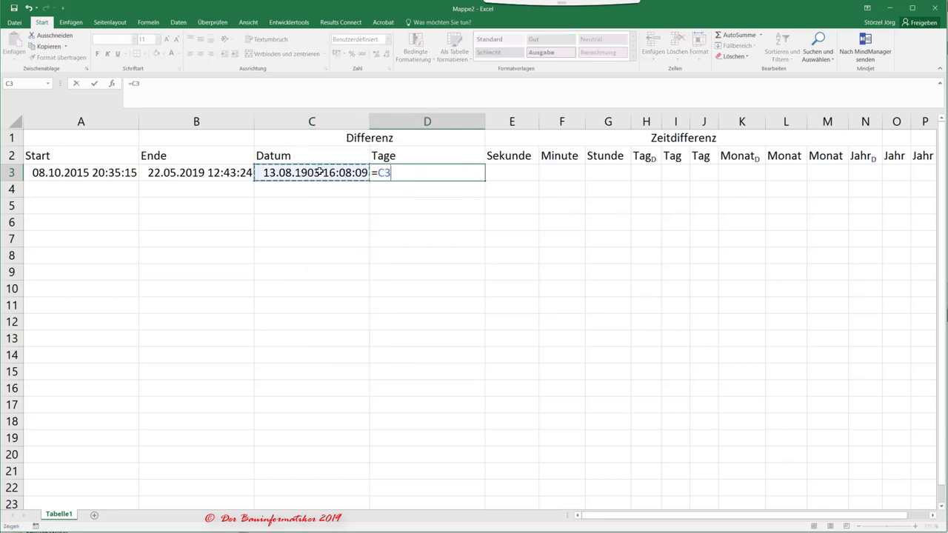
key(Return)
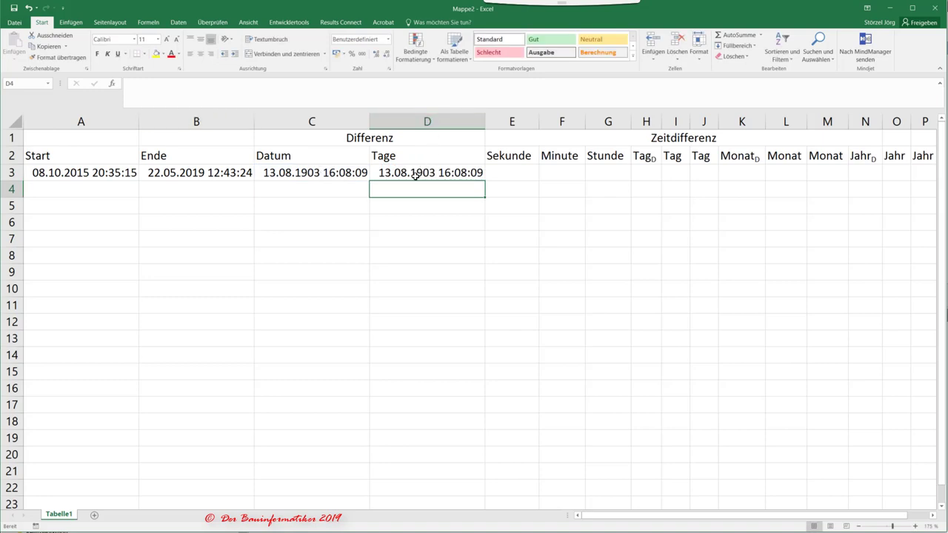
Format D3 as Standard to show 1321,672326 days and narrow column D
click(415, 170)
click(387, 39)
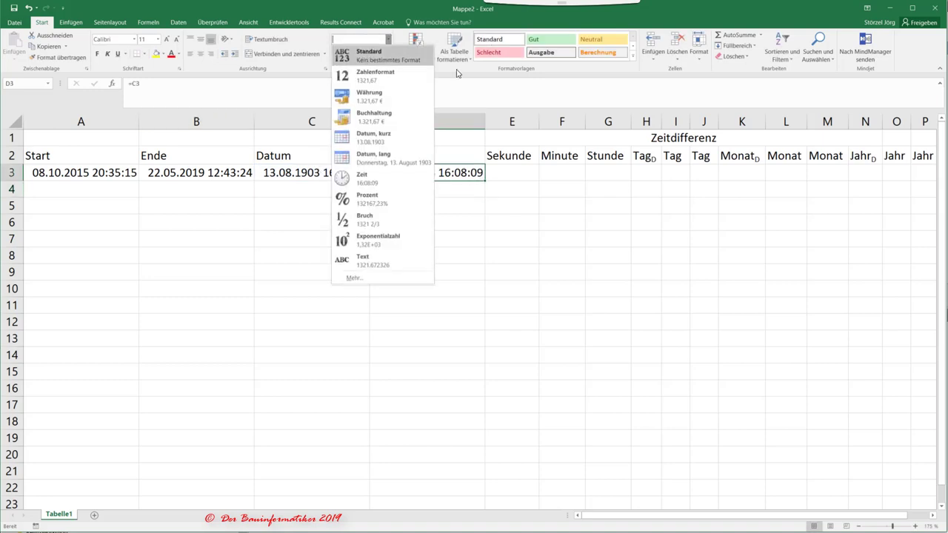
click(368, 53)
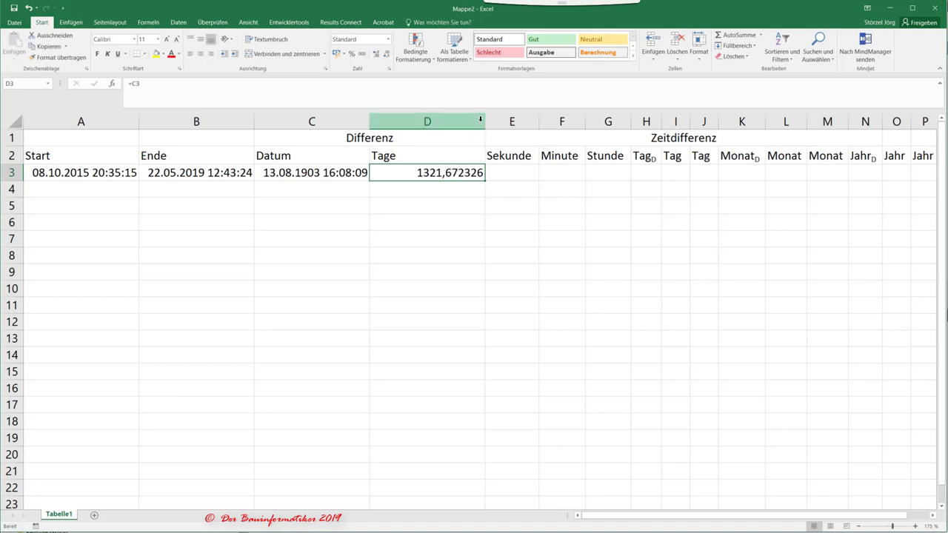
mouse_move(485, 122)
mouse_down()
mouse_move(442, 120)
mouse_move(452, 120)
mouse_up()
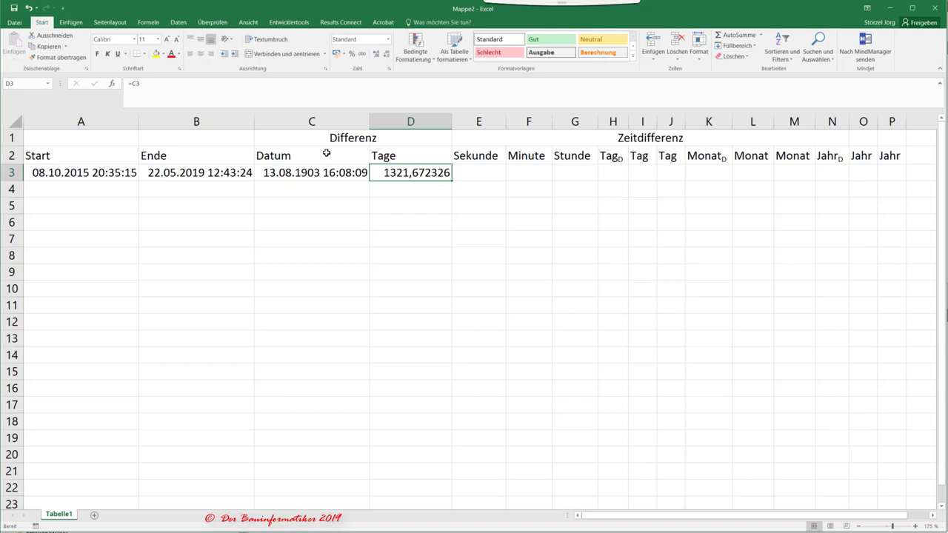
click(268, 176)
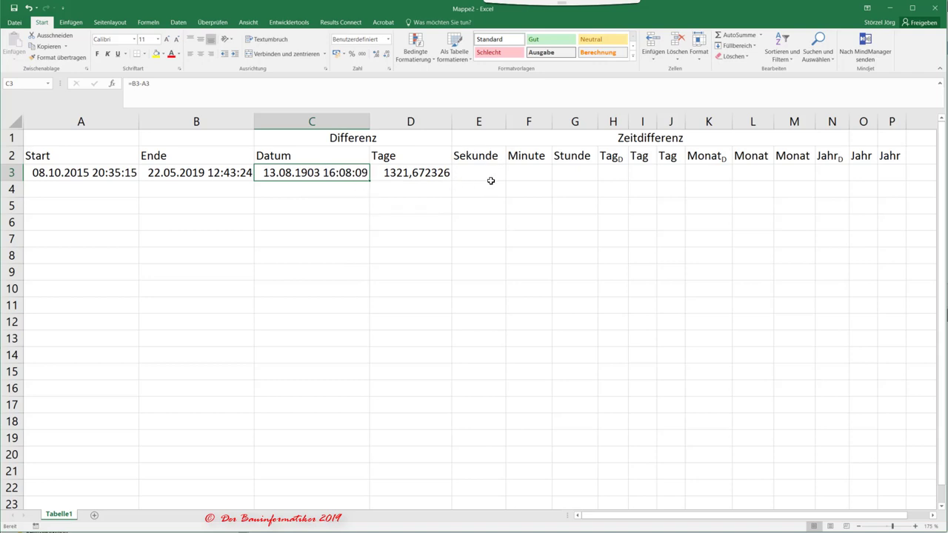
key(Right)
key(Right)
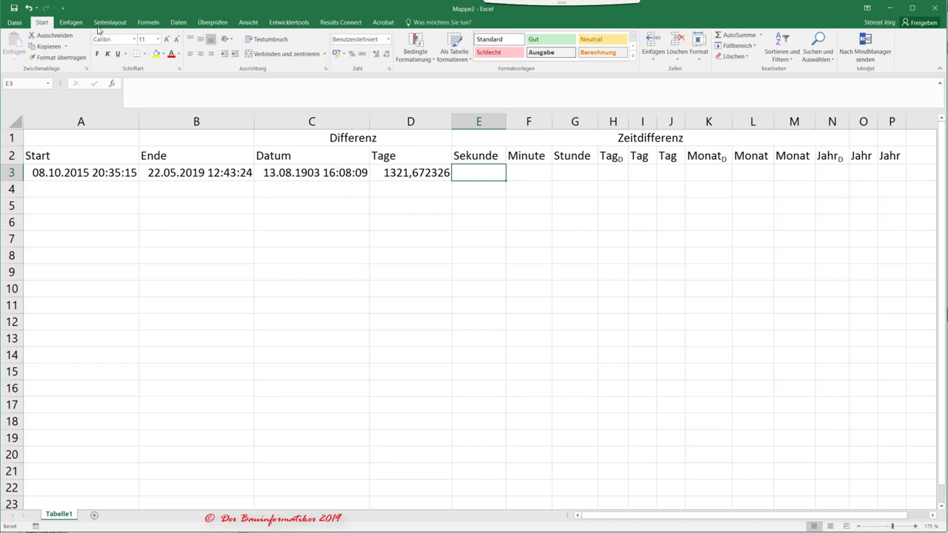
Insert the SEKUNDE function in E3 with D3 as its argument, showing 9 s
click(148, 23)
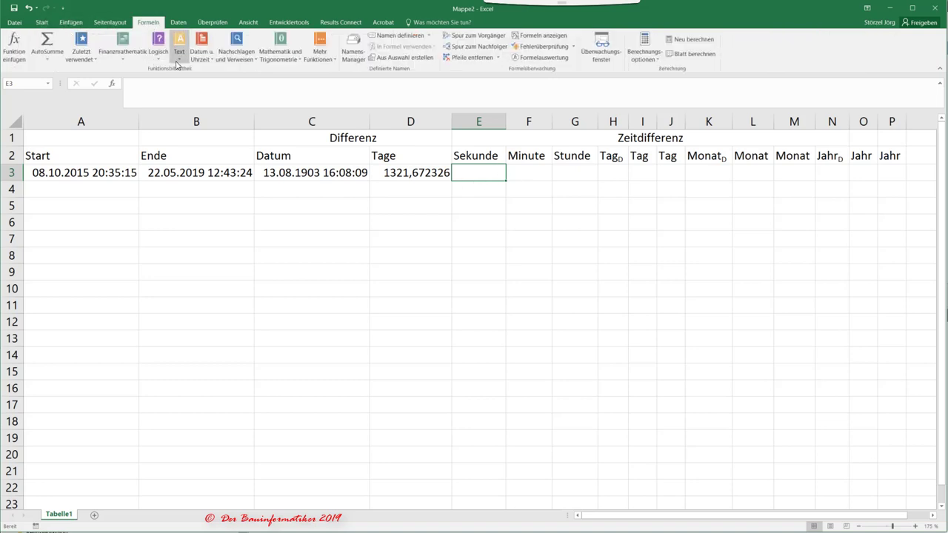
click(203, 54)
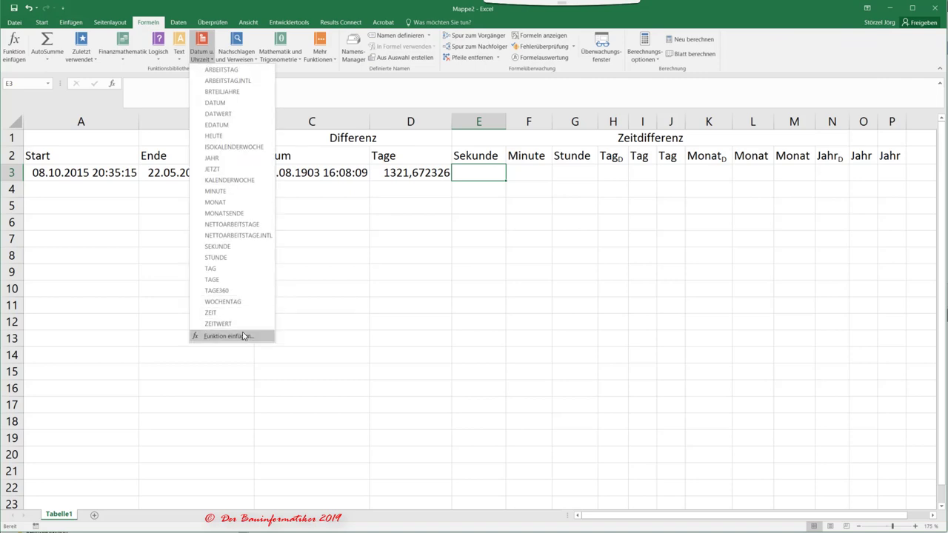
click(218, 247)
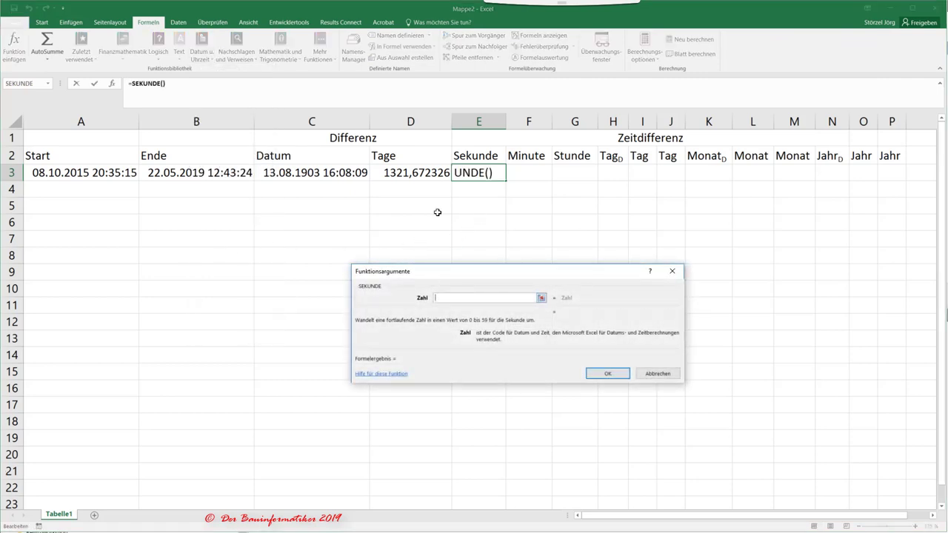
click(386, 171)
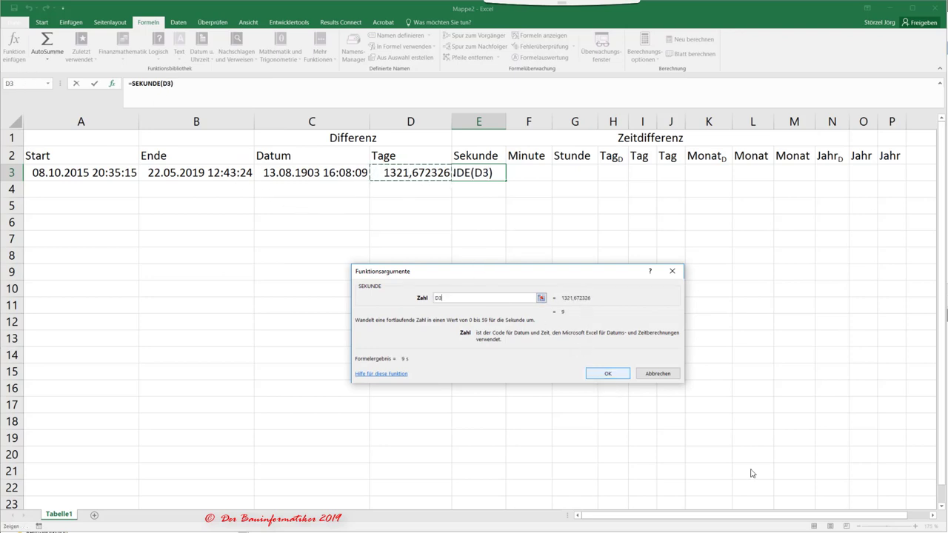
click(607, 373)
click(507, 265)
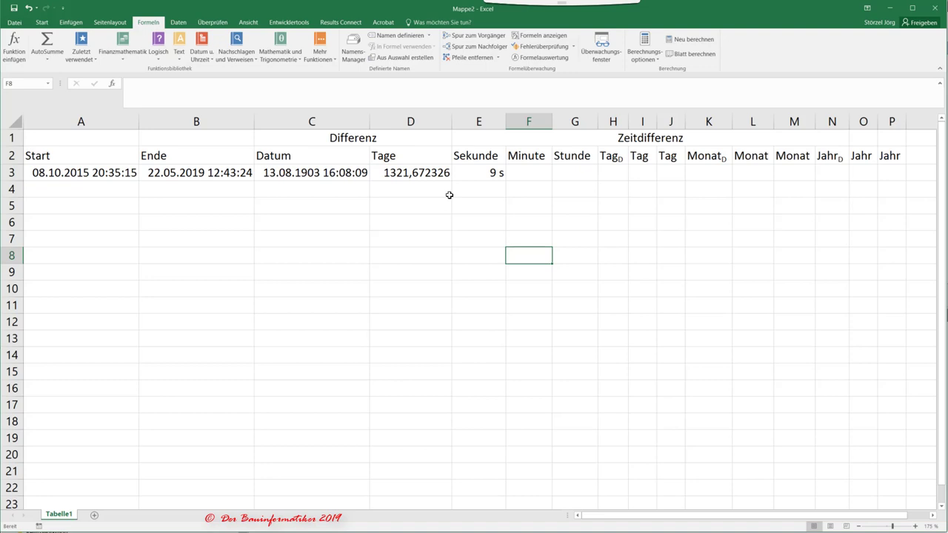
click(527, 121)
Insert an empty column before Minute and append subscript 'ant.' to the E2 Sekunde header
key(ctrl+plus)
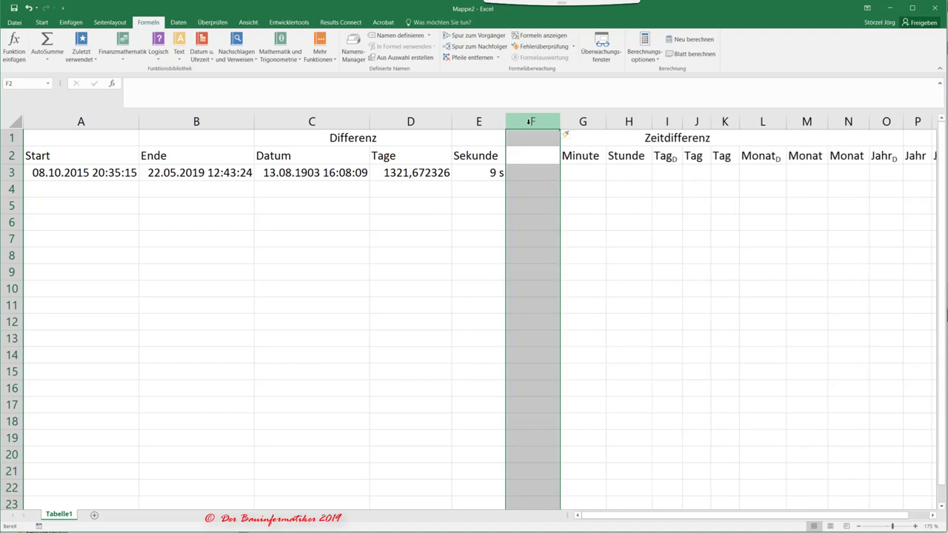
click(478, 155)
click(150, 84)
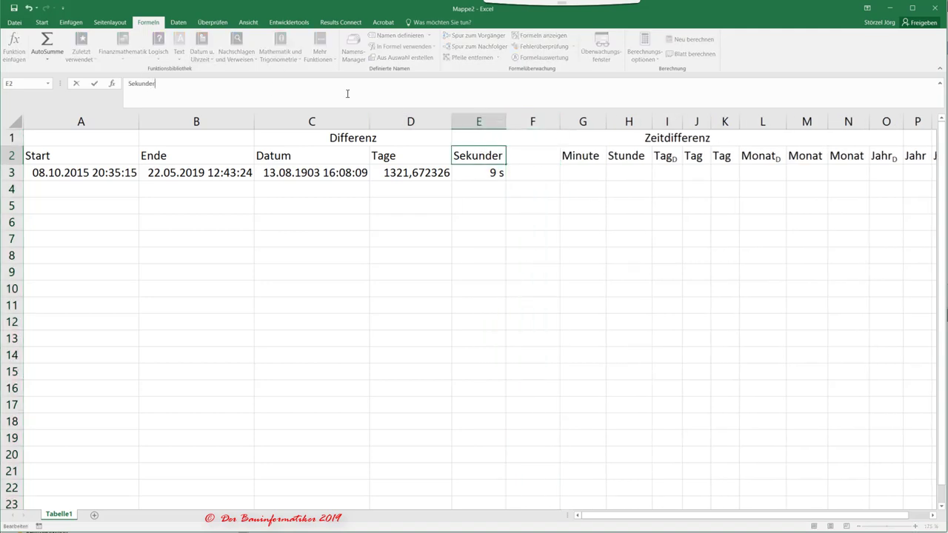
text(el)
text(an)
text(t.)
click(41, 22)
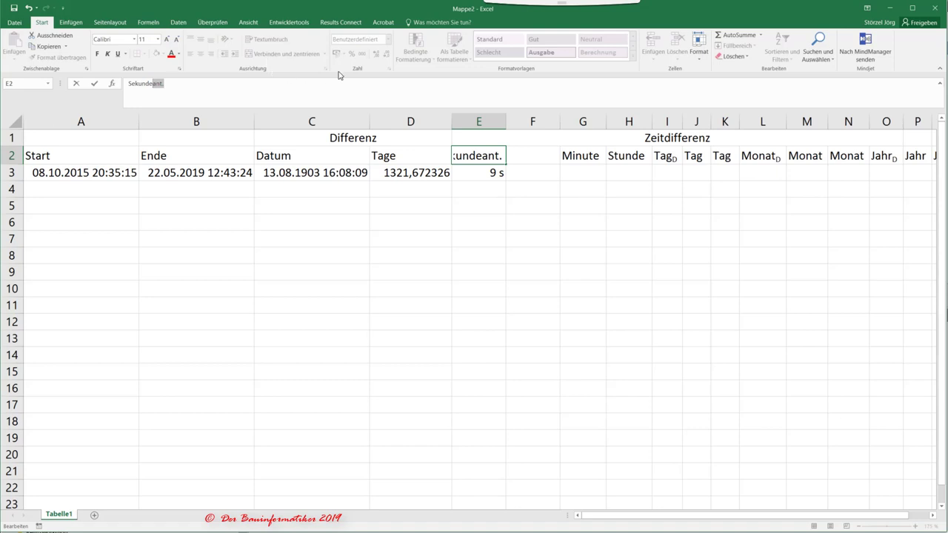
click(179, 69)
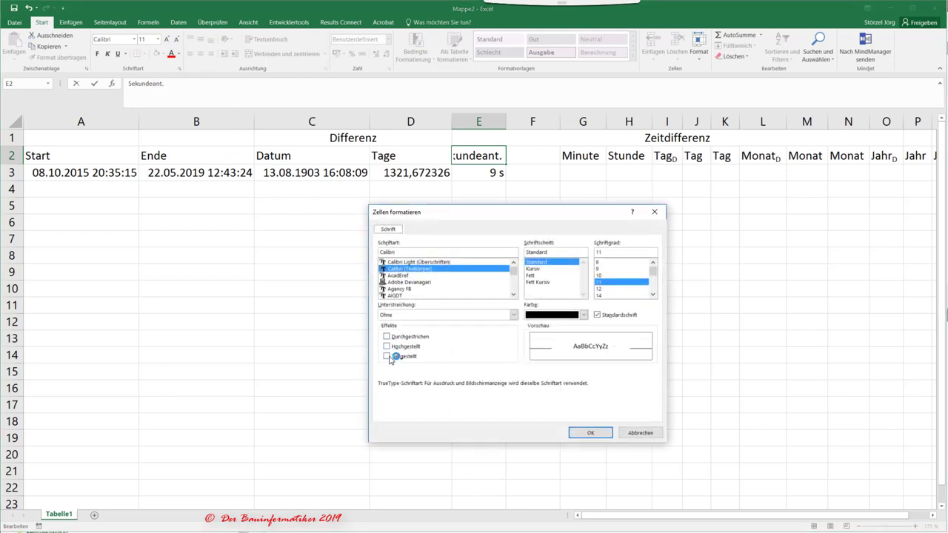
click(387, 356)
click(585, 431)
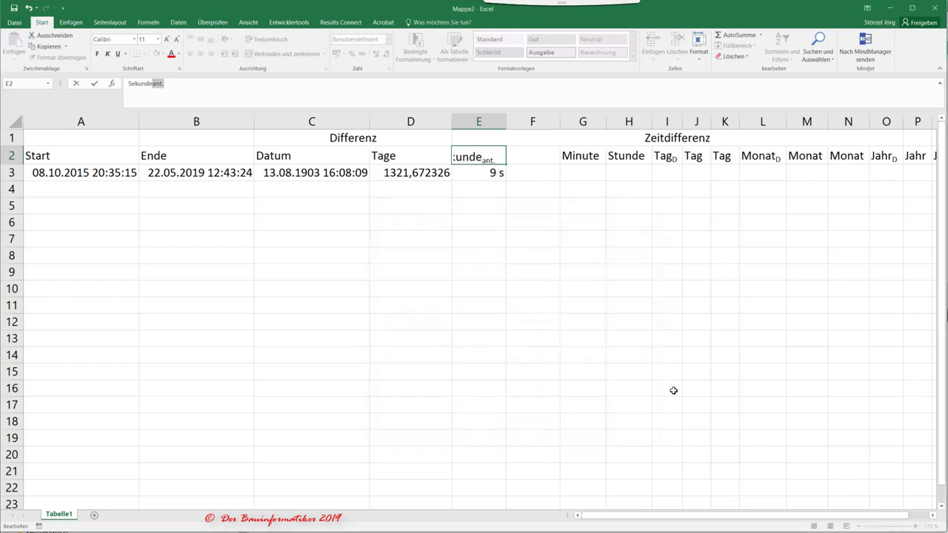
click(532, 305)
Copy the header into F2, change its subscript to 'abs.', and autofit column F
click(482, 157)
key(ctrl+c)
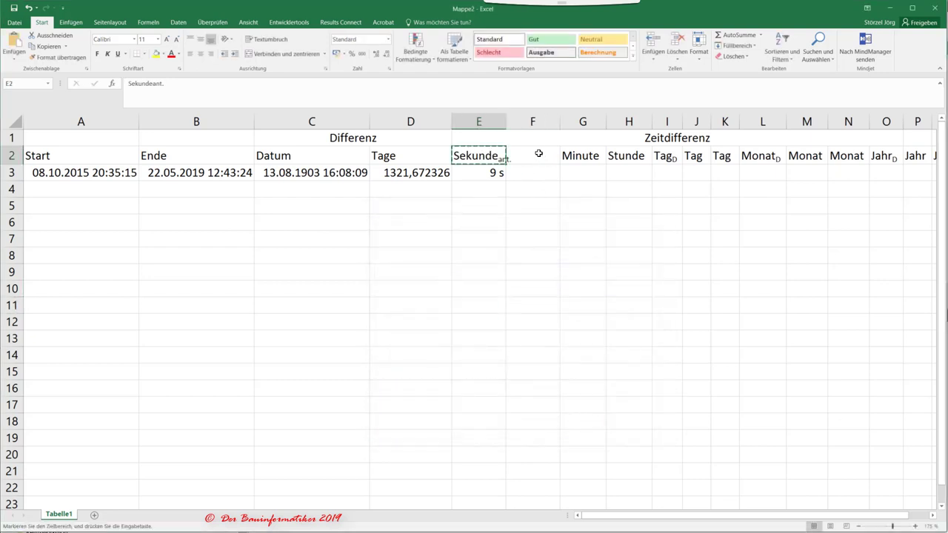
click(539, 153)
key(ctrl+v)
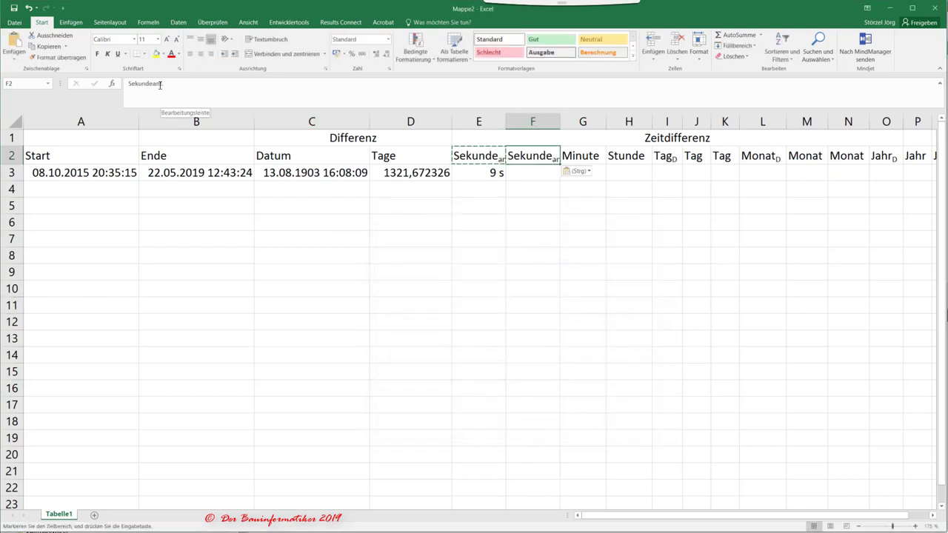
click(300, 105)
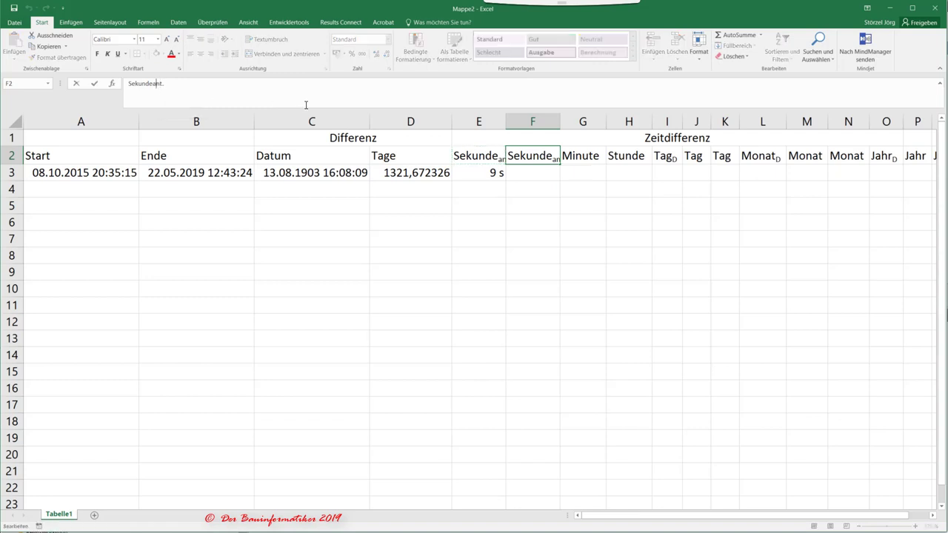
text(bs)
key(Return)
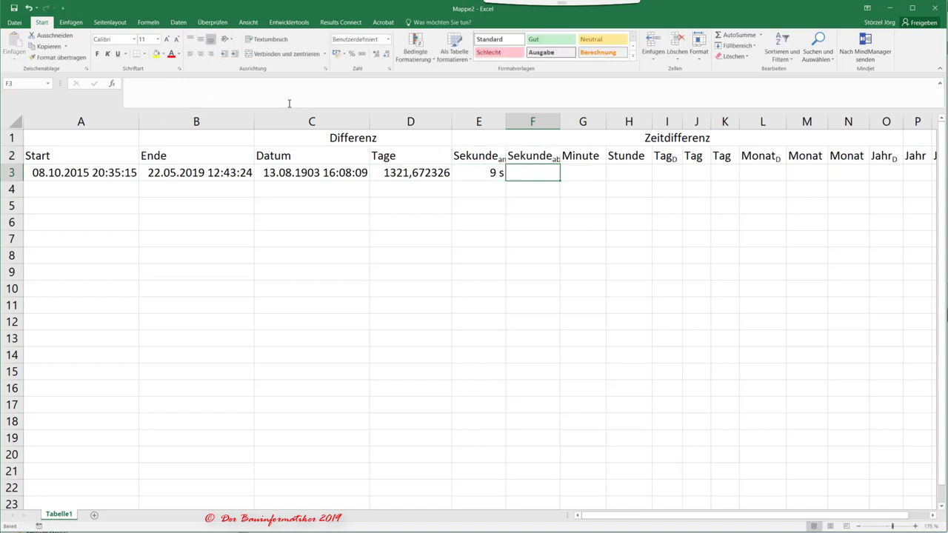
double_click(560, 120)
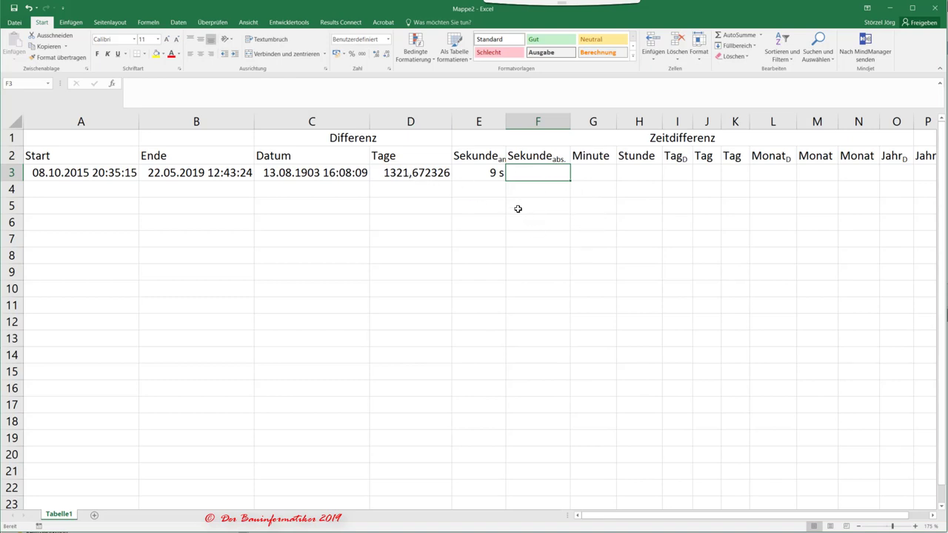
click(413, 169)
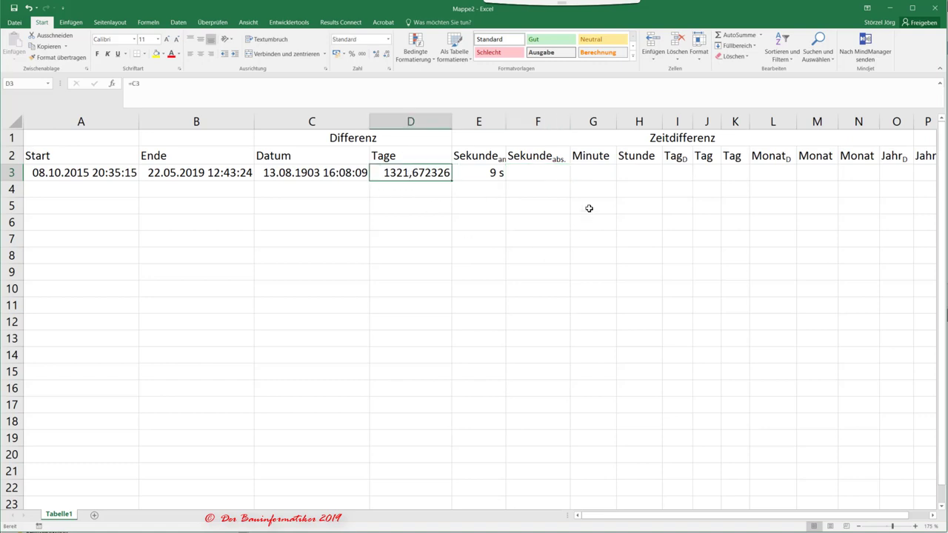
Enter =GANZZAHL(D3) in F3 to get the whole day count of 1321
text(=)
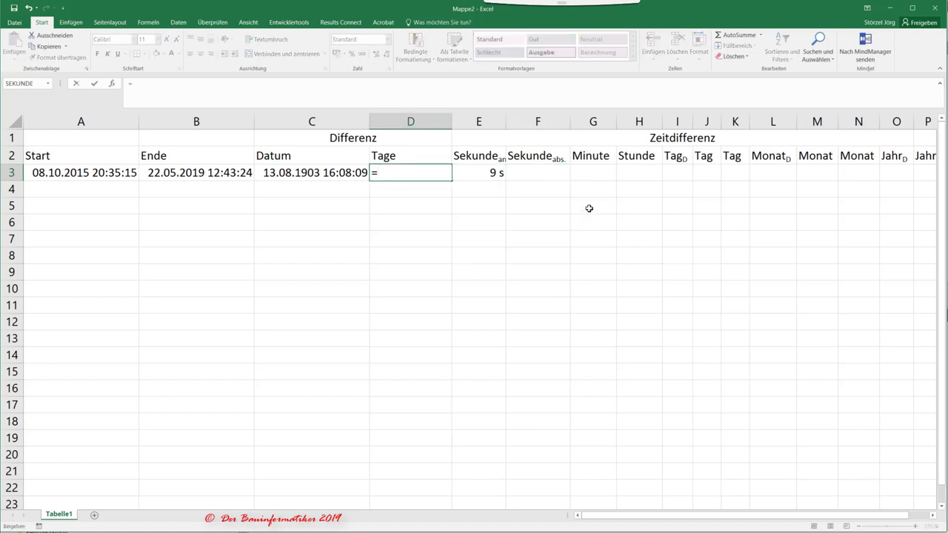
key(Escape)
click(551, 171)
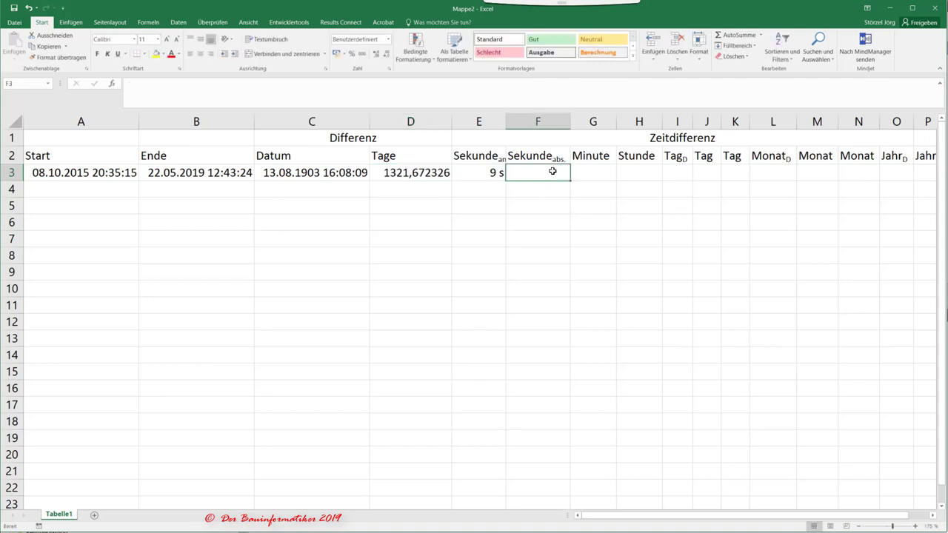
text(=)
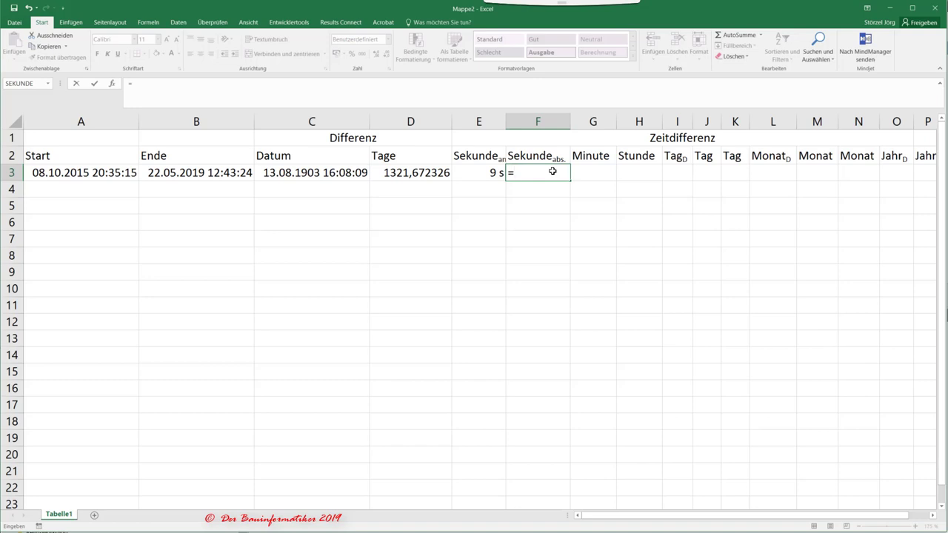
text(ganz)
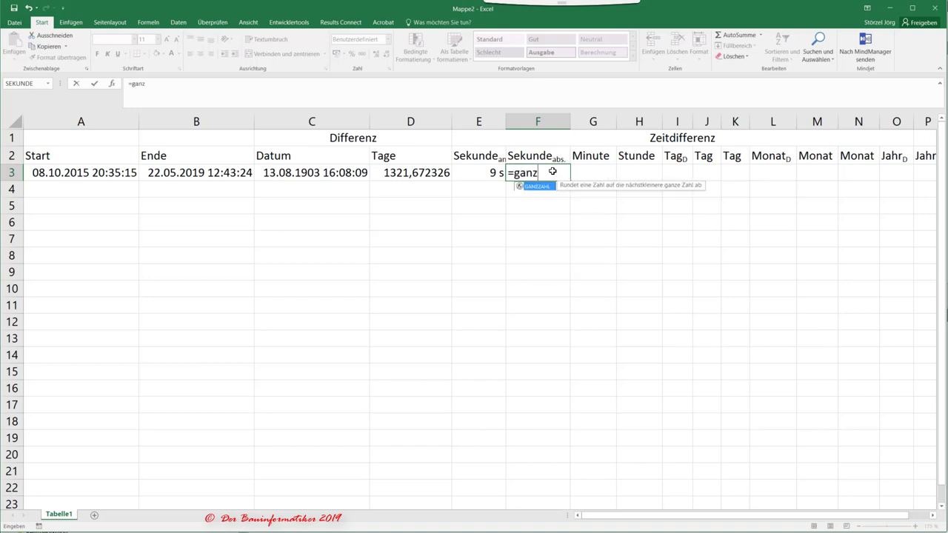
text(zahl)
text(()
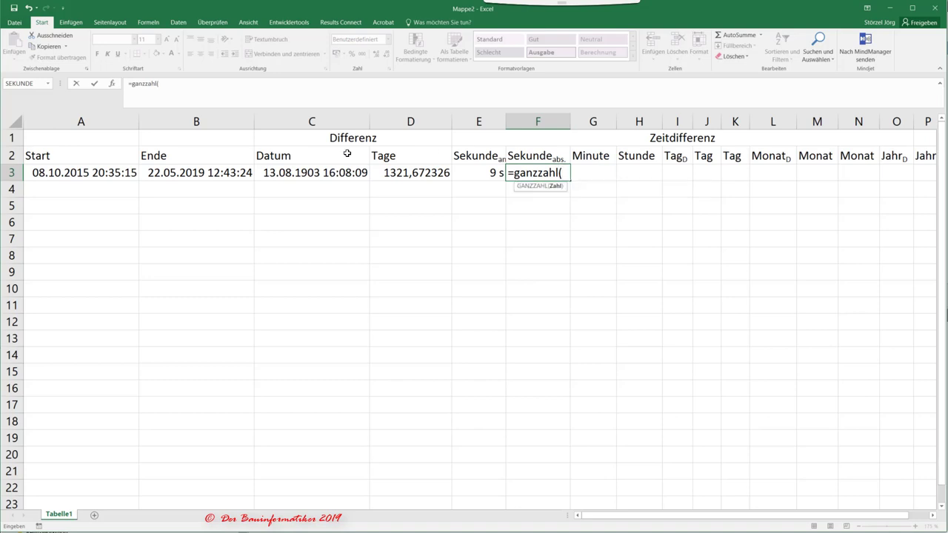
click(392, 173)
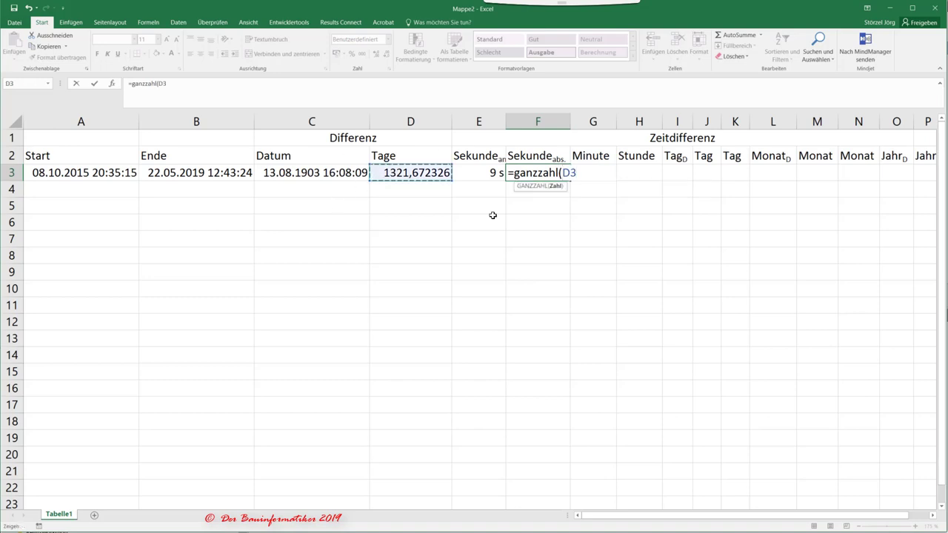
key(Return)
key(Return)
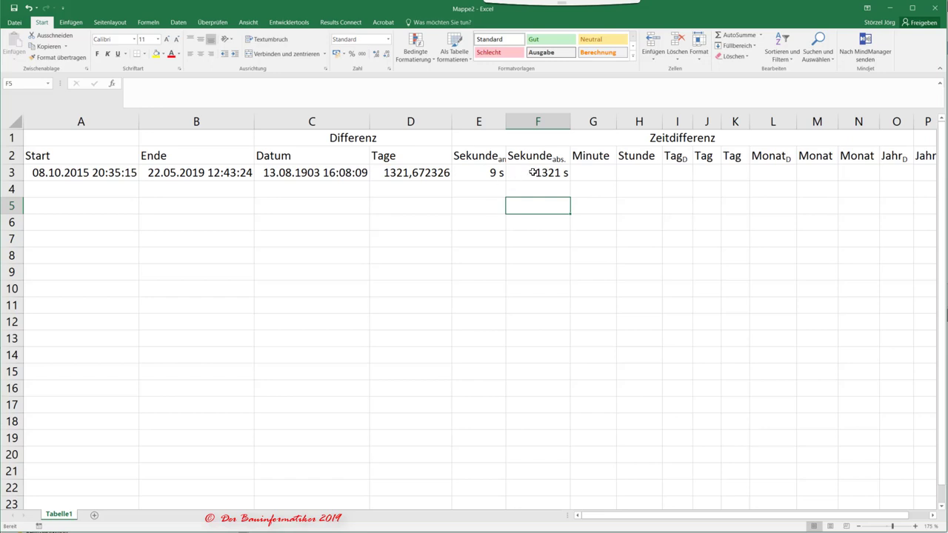
Extend F3 to =GANZZAHL(D3)*24*60*60, giving 114134400 seconds
click(533, 172)
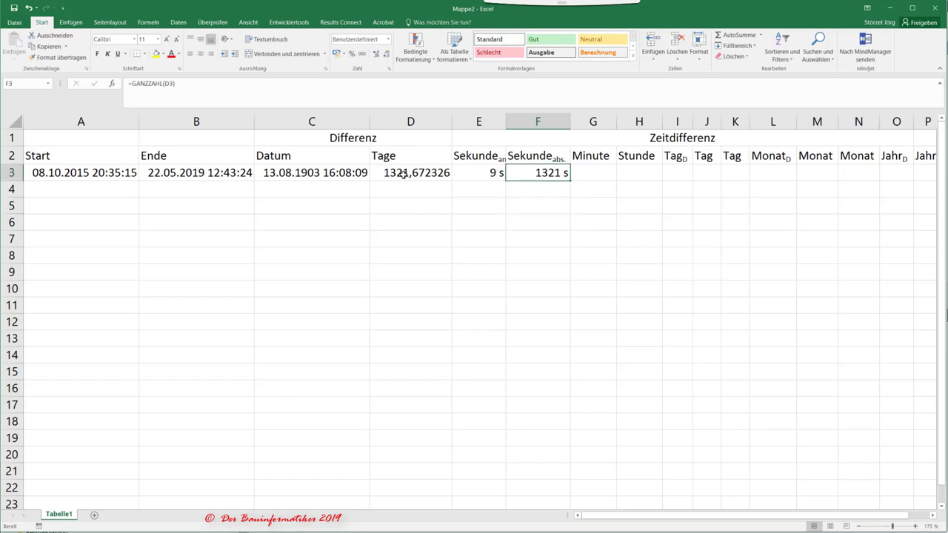
click(191, 83)
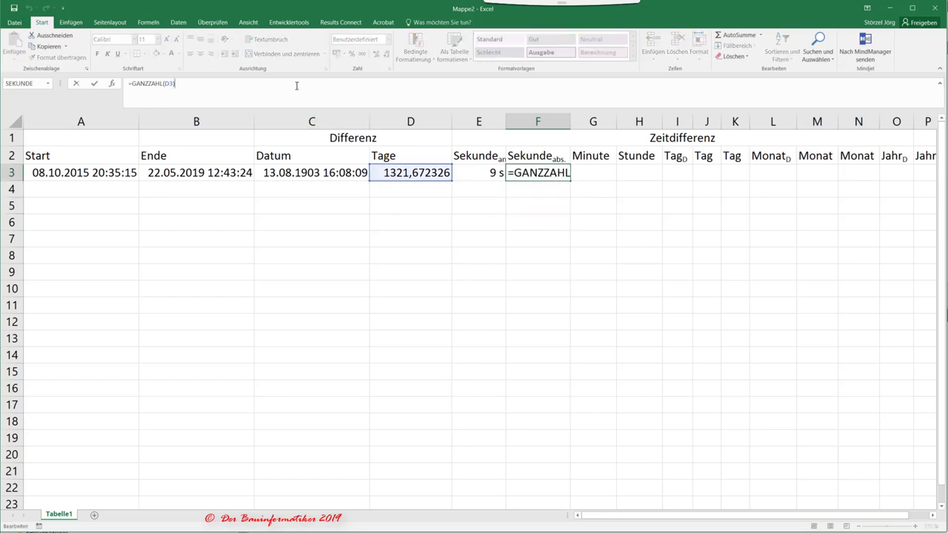
text(*)
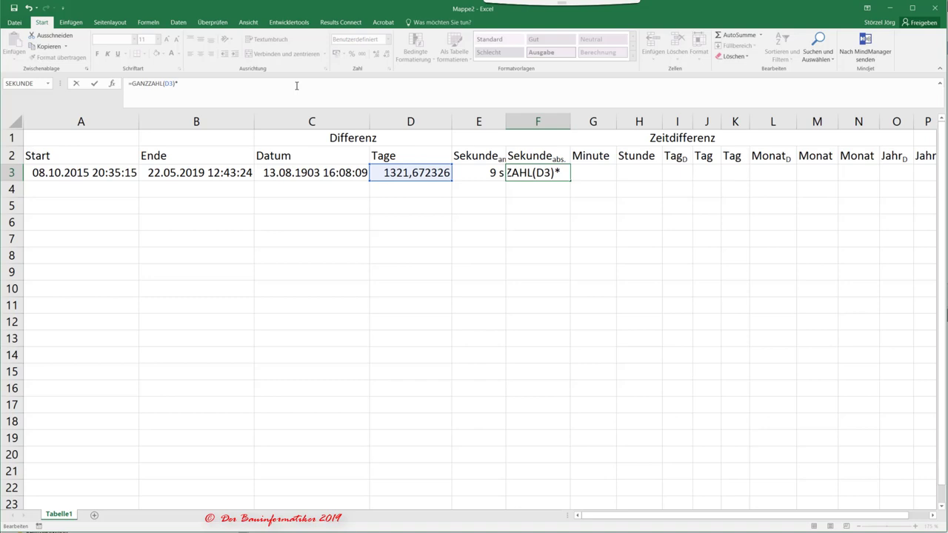
text(24*)
text(62)
key(BackSpace)
text(0)
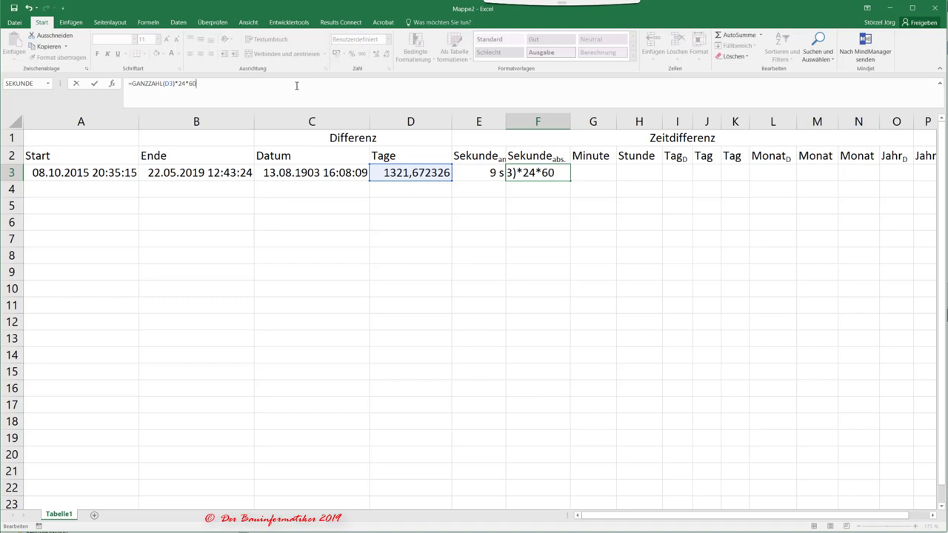
text(*60)
key(Return)
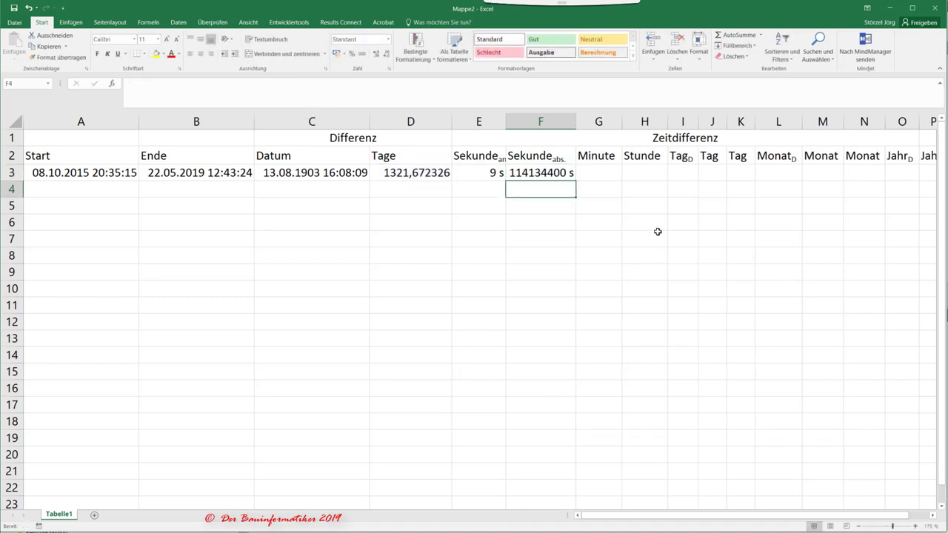
click(559, 171)
Append +REST(D3;1)*24*60*60 to F3 so it shows the full 114192489 seconds
click(225, 82)
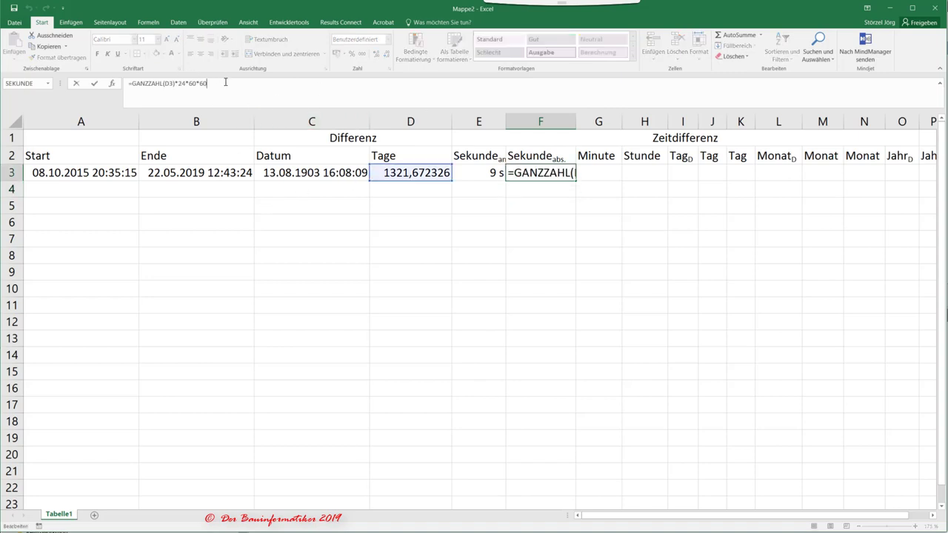
text(+rest)
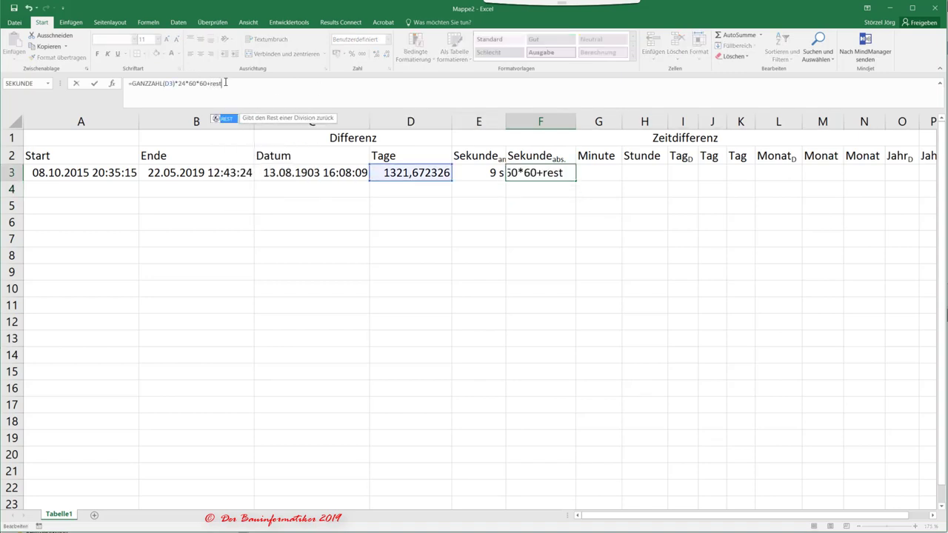
text(()
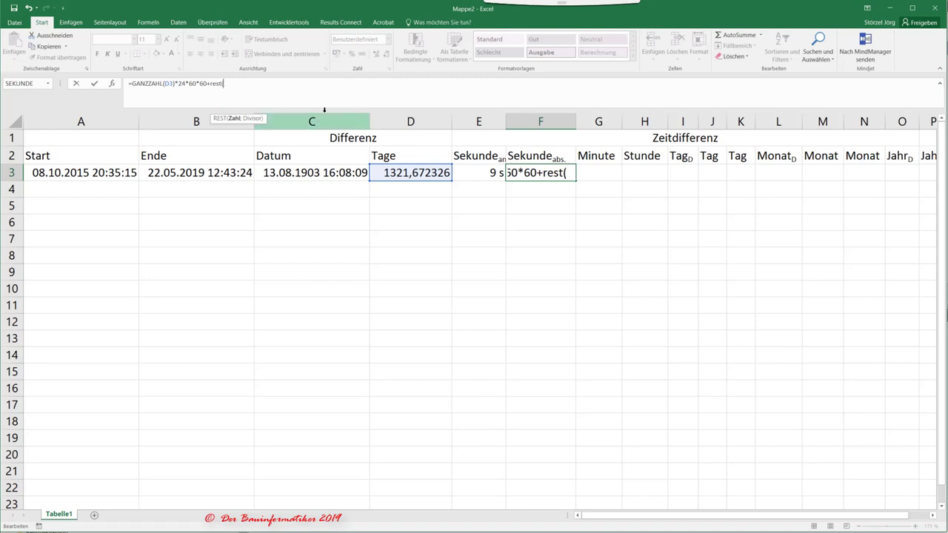
click(415, 176)
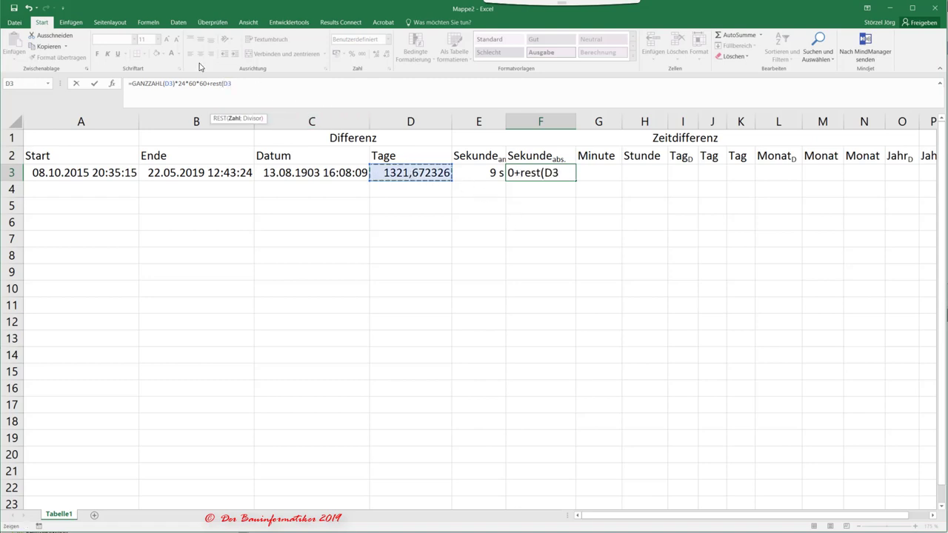
text(;)
text(1)
click(209, 85)
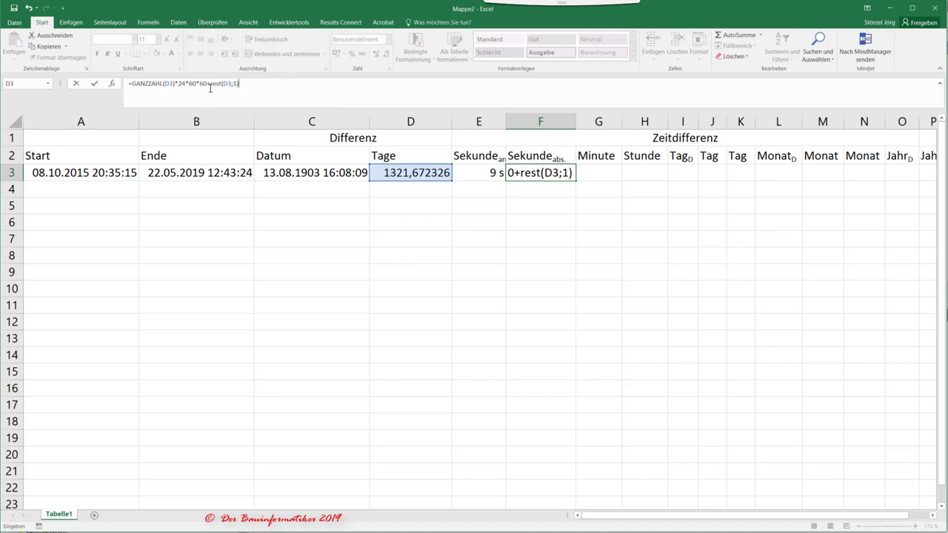
click(112, 83)
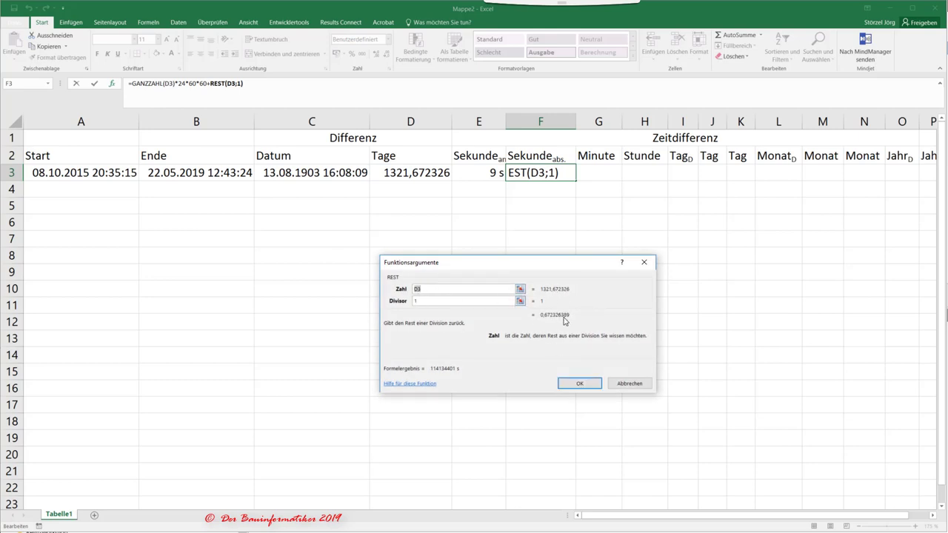
click(572, 384)
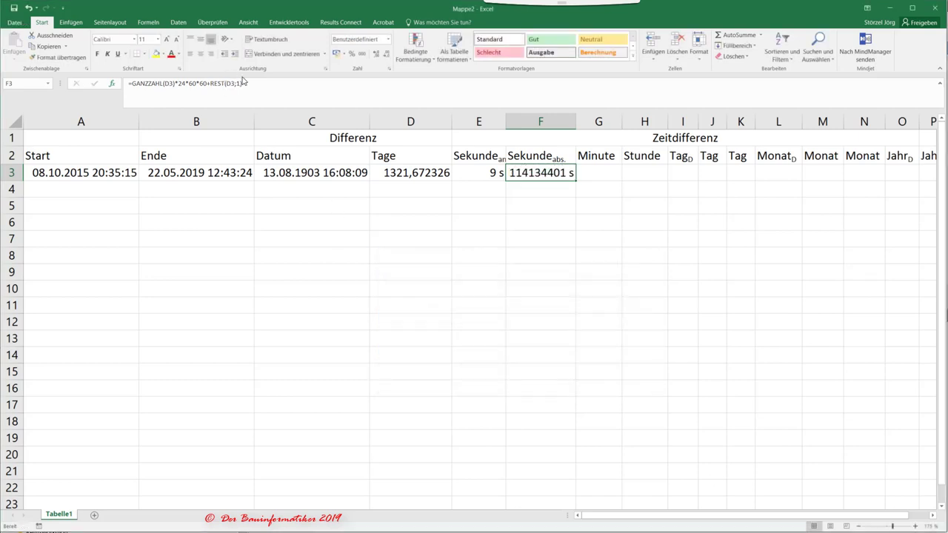
click(280, 83)
text(*)
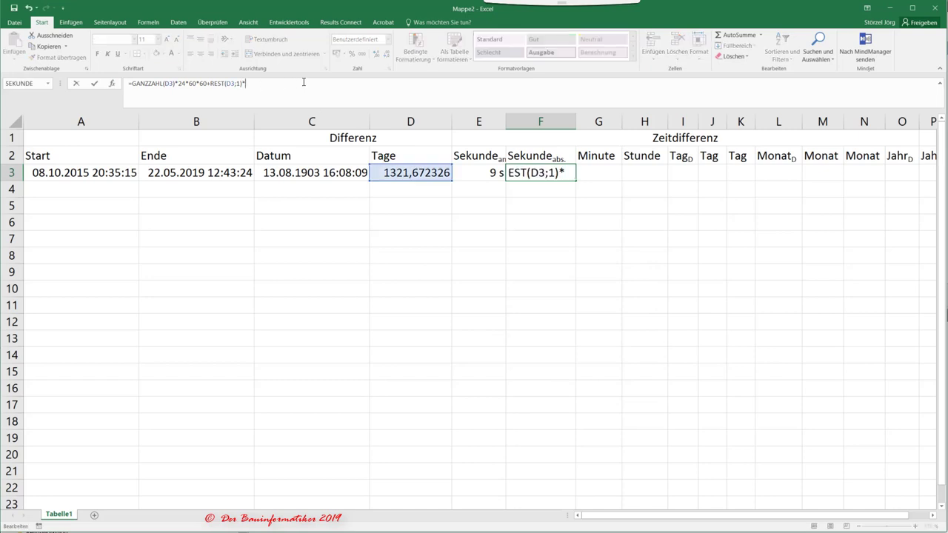
text(24*6)
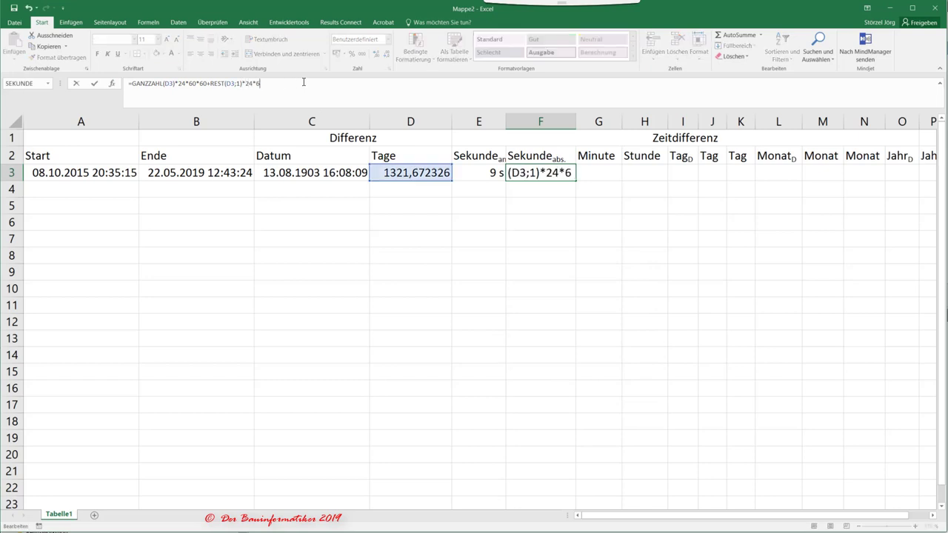
text(0*60)
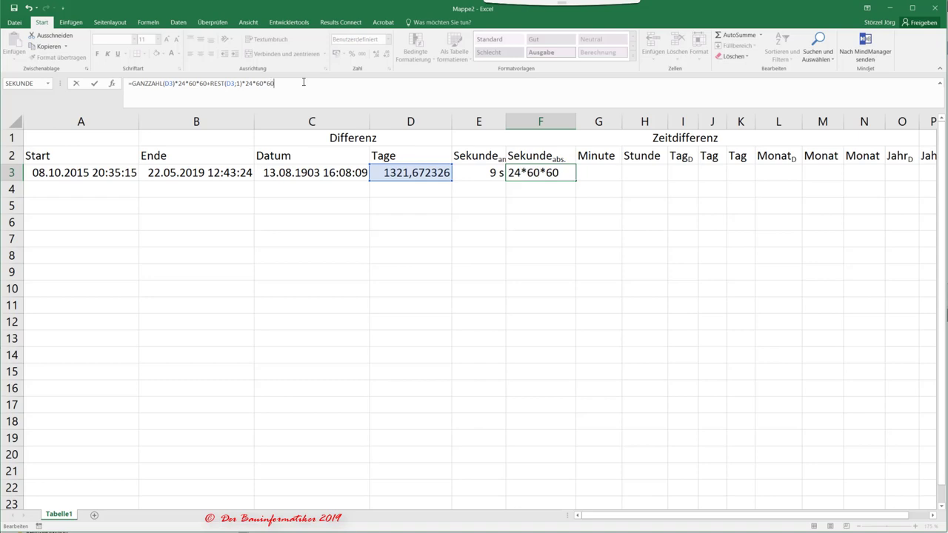
key(Return)
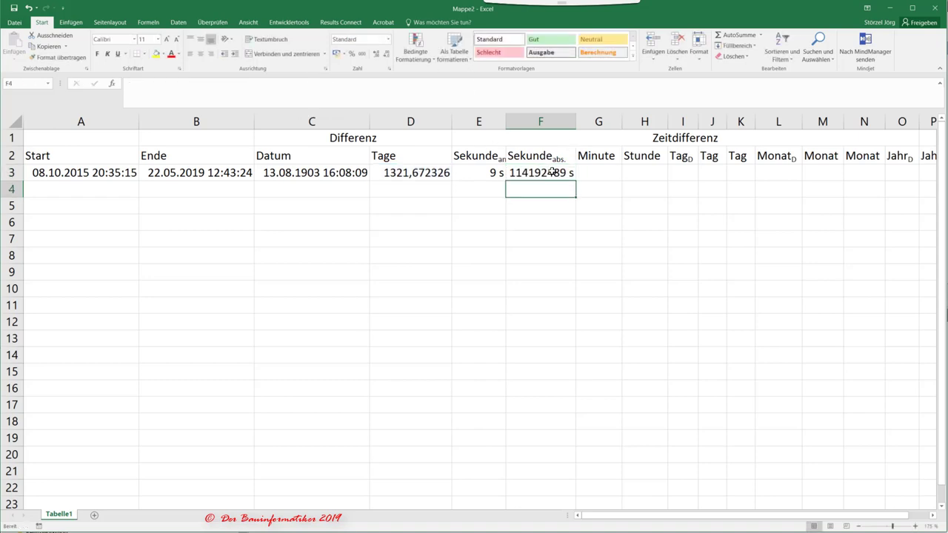
click(533, 173)
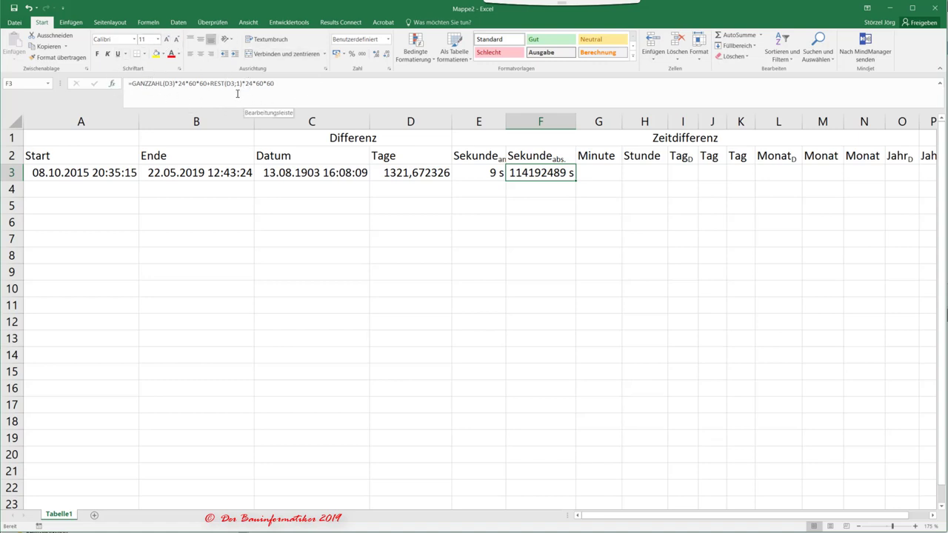
Insert a blank column G before Minute and review the C3 difference formula
click(603, 152)
key(ctrl+space)
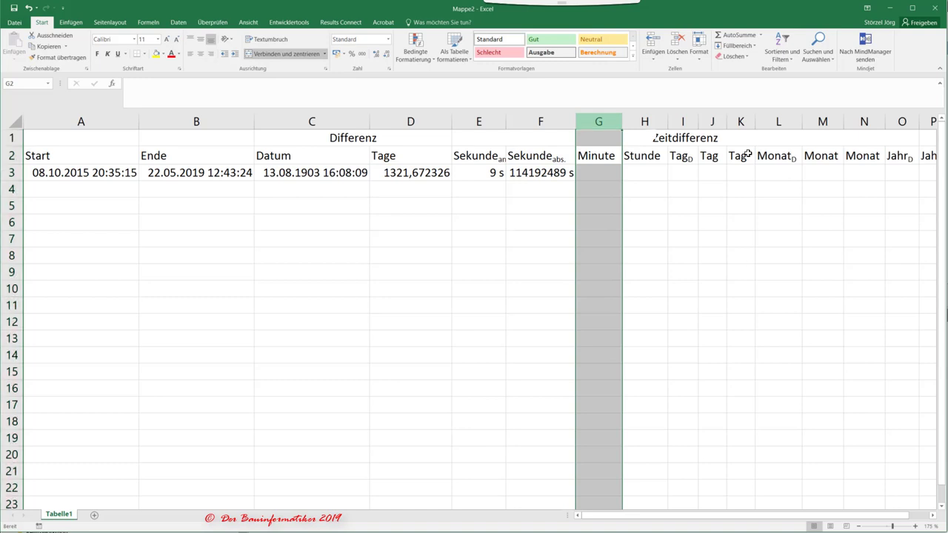
key(ctrl+plus)
click(610, 175)
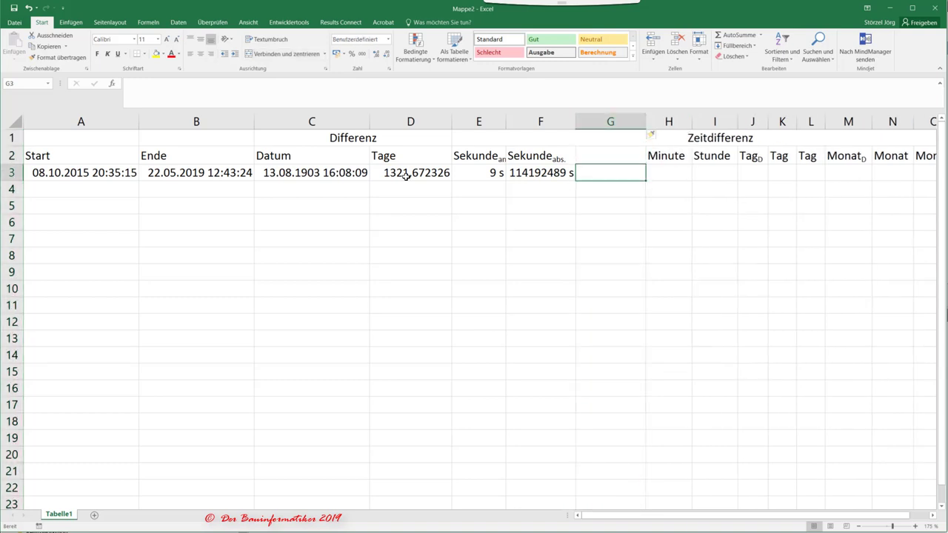
click(385, 173)
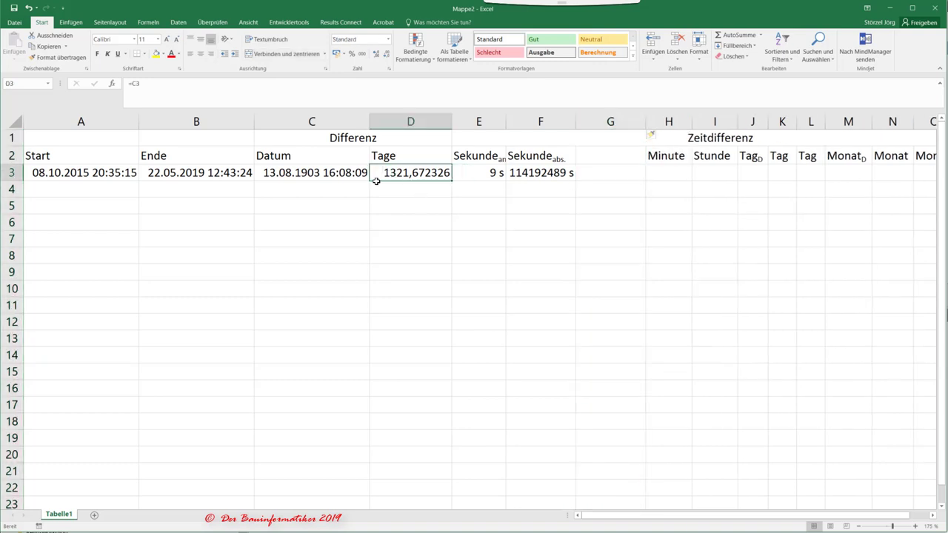
click(354, 174)
click(401, 174)
click(334, 173)
click(616, 174)
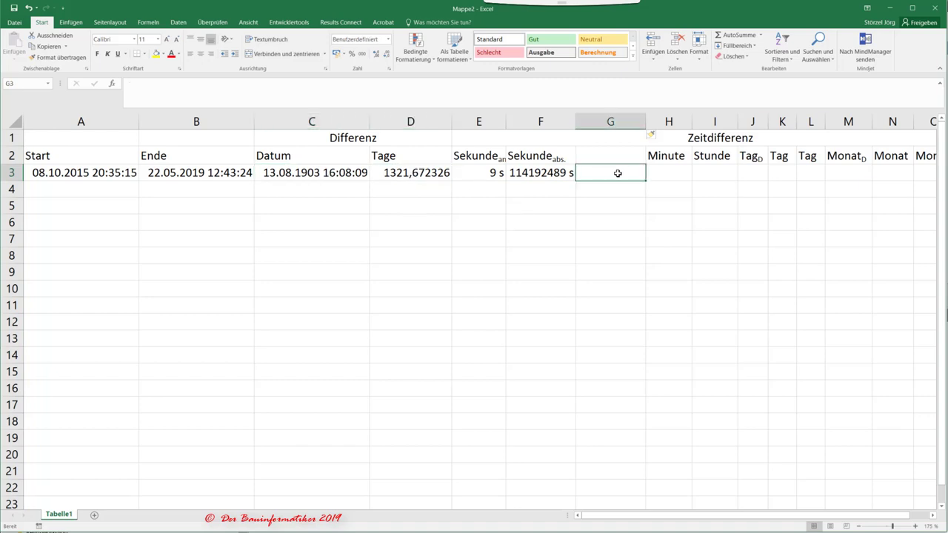
Enter =C3*24*60*60 in G3 as a check, matching F3's 114192489 s
text(=)
click(341, 174)
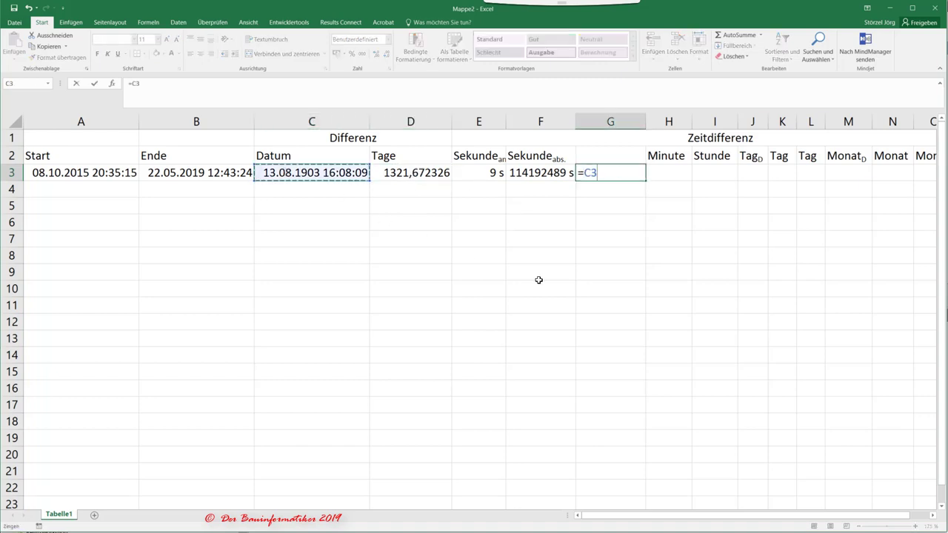
text(*24*)
text(6)
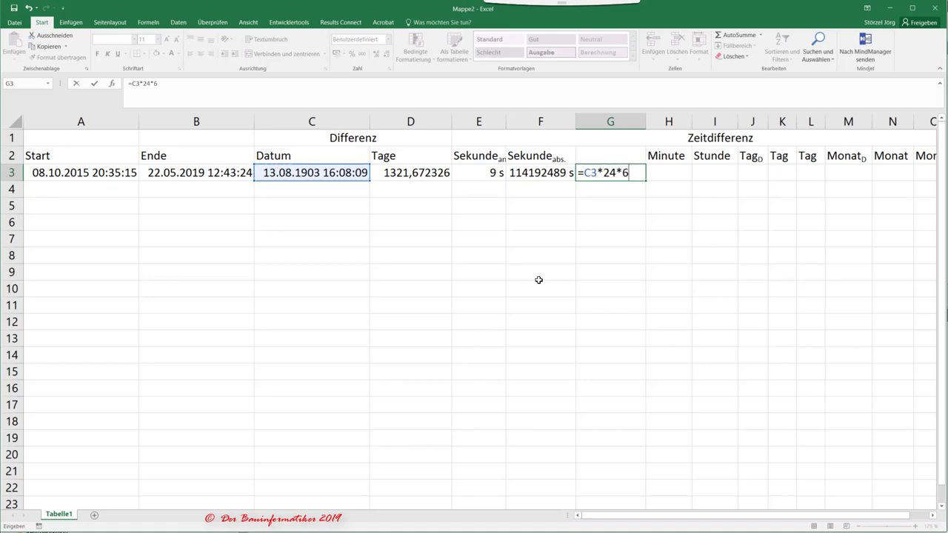
text(0)
text(60)
key(Return)
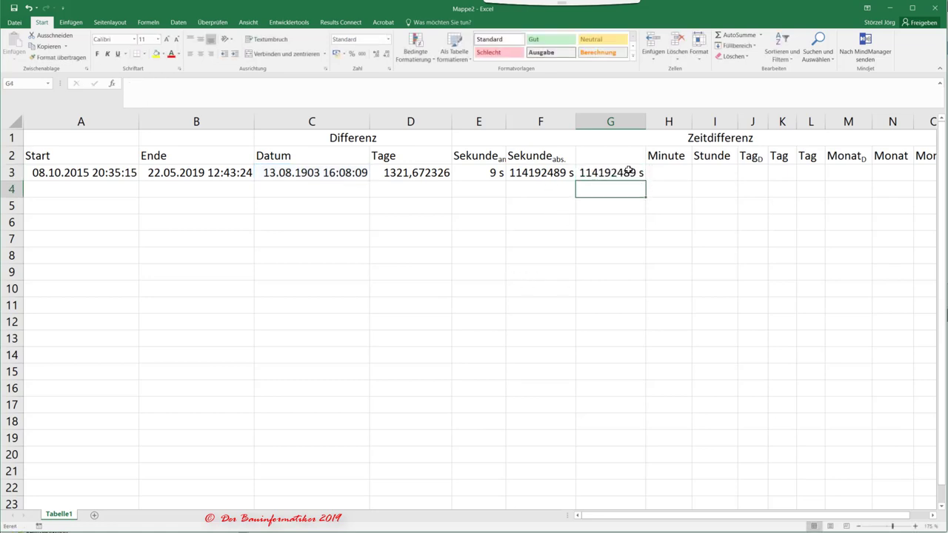
click(624, 173)
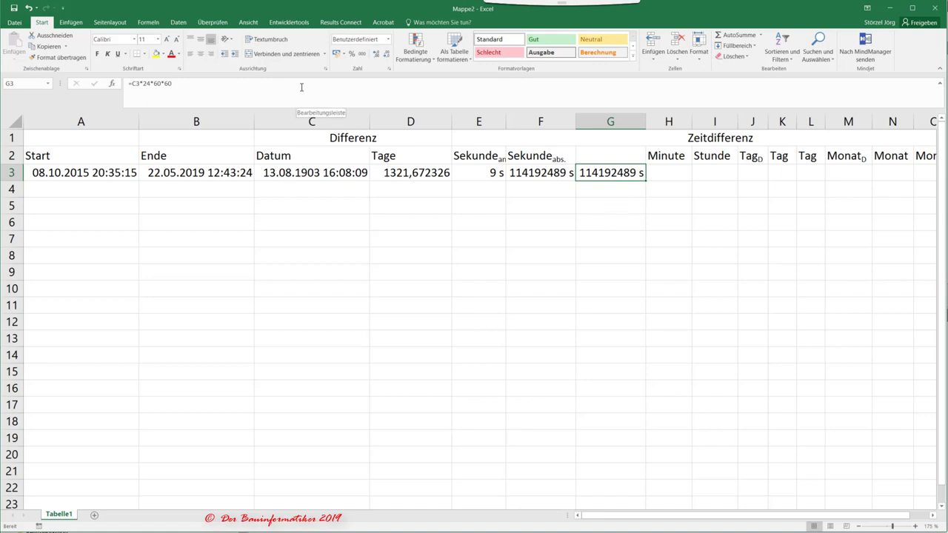
click(552, 173)
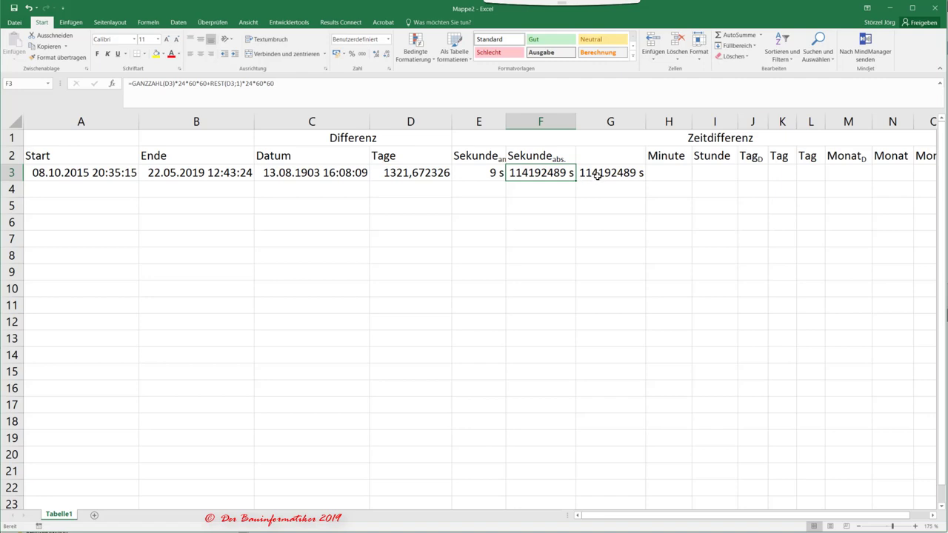
click(599, 173)
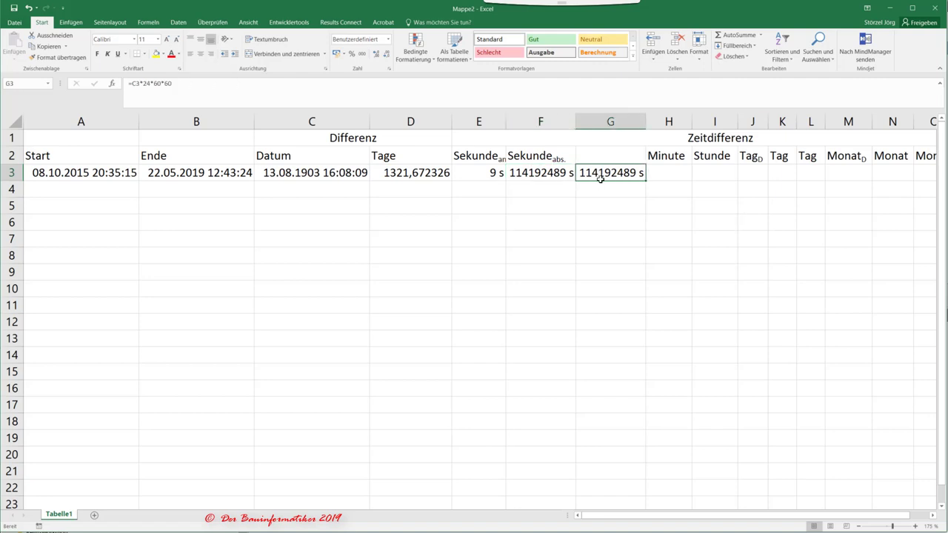
click(607, 121)
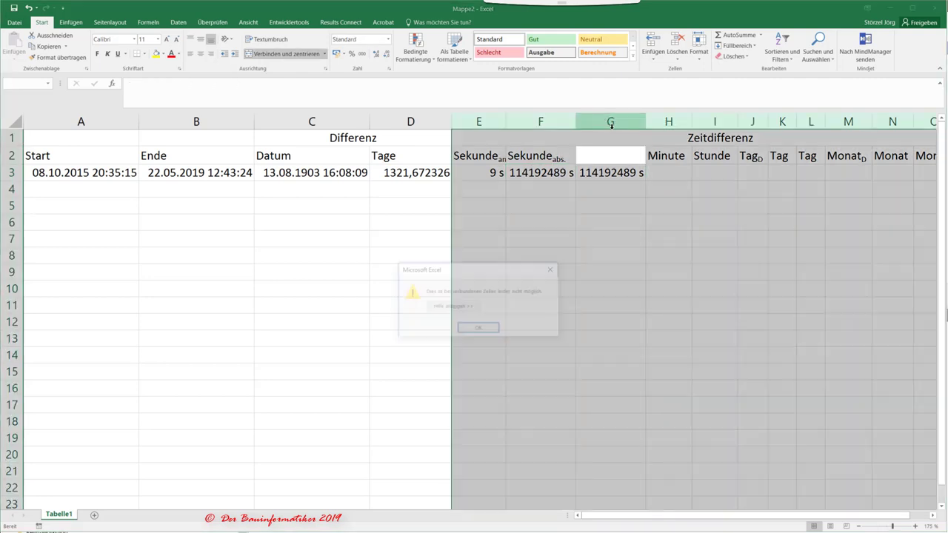
Delete the temporary check column G
key(Return)
click(614, 189)
click(605, 121)
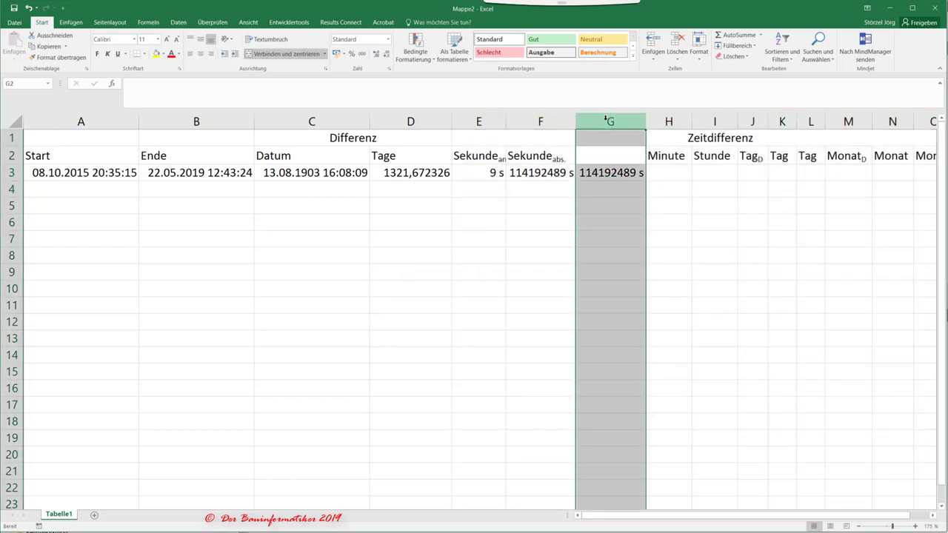
right_click(606, 122)
click(659, 212)
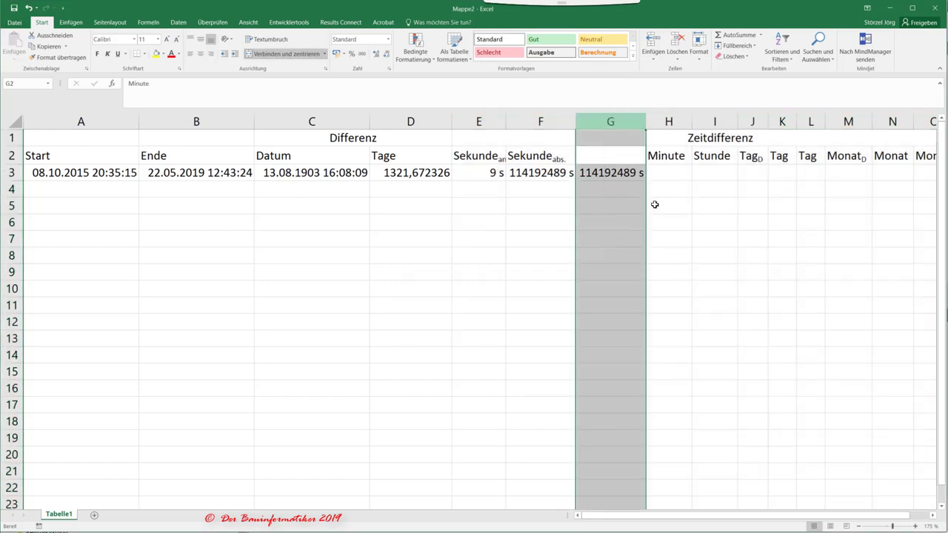
key(Left)
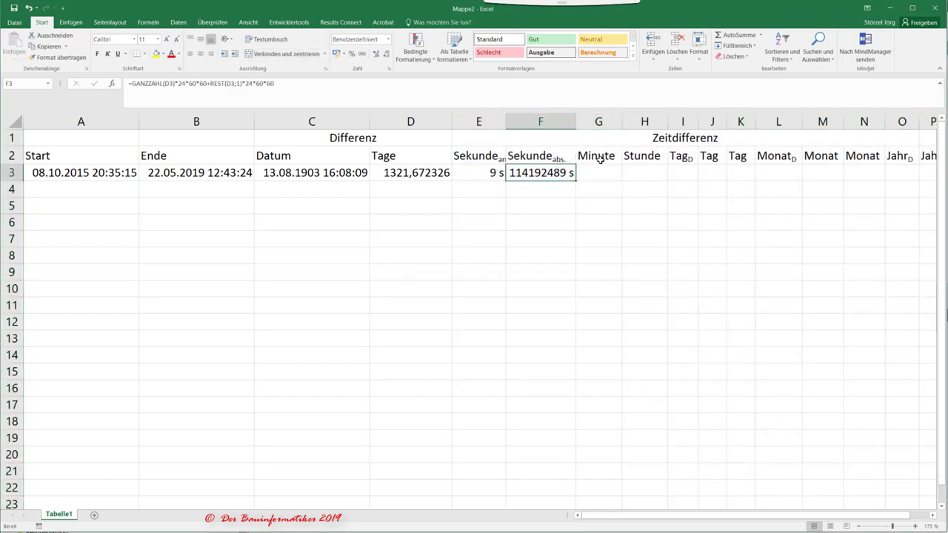
Append subscript 'ant.' to the Minute header in G2
click(600, 155)
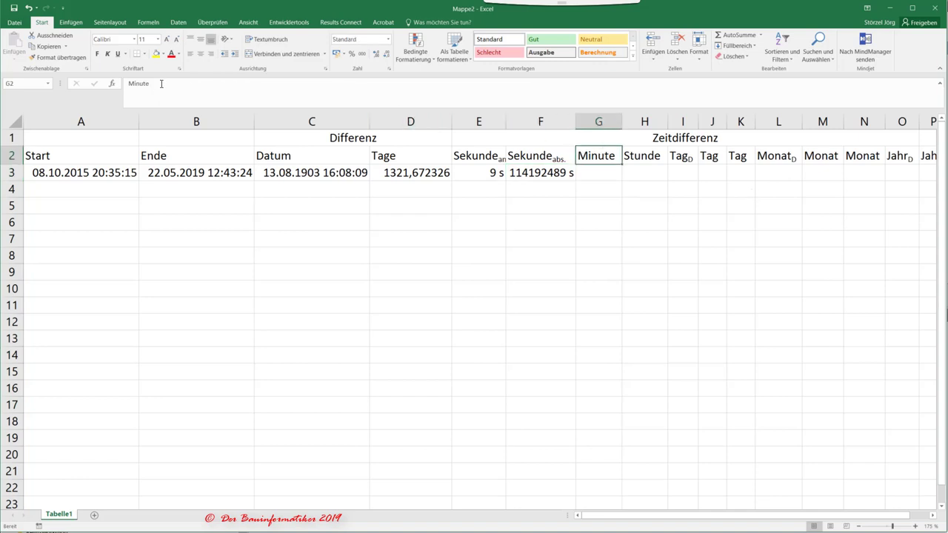
click(226, 88)
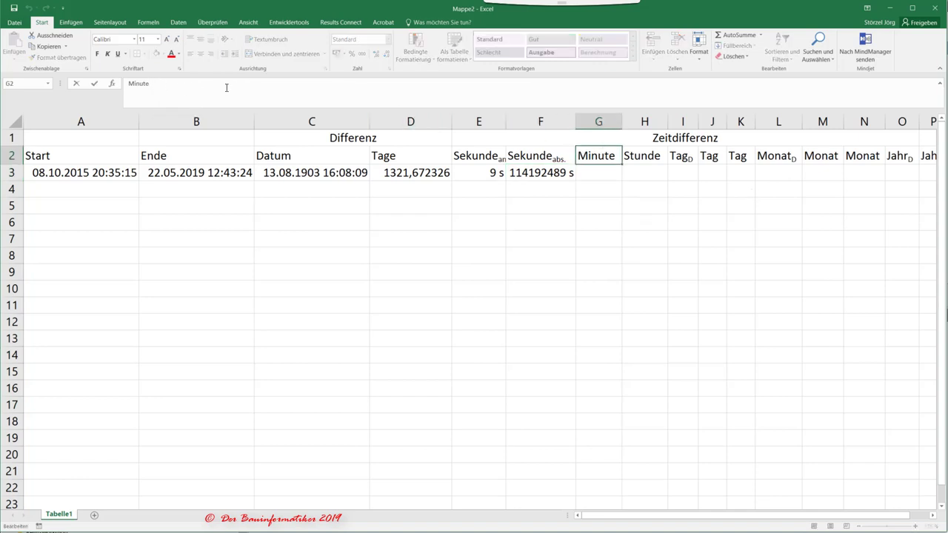
text(ant.)
click(179, 69)
click(385, 357)
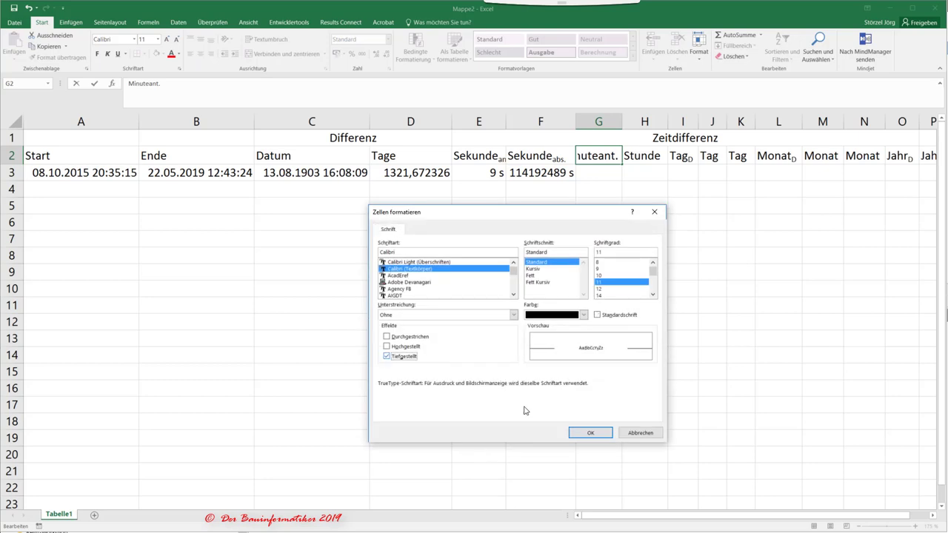
click(590, 433)
click(741, 272)
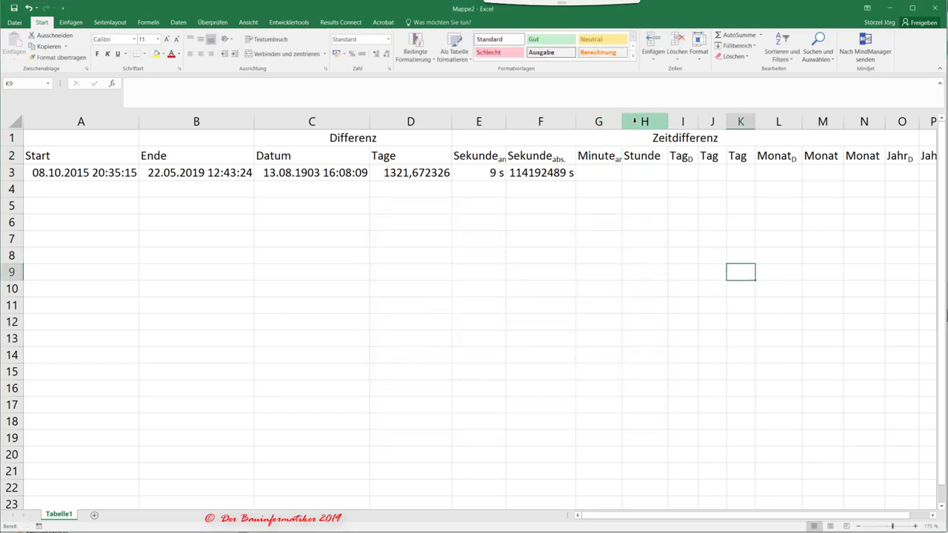
Insert column H and give it a copy of the header changed to Minute abs
click(644, 120)
key(ctrl+plus)
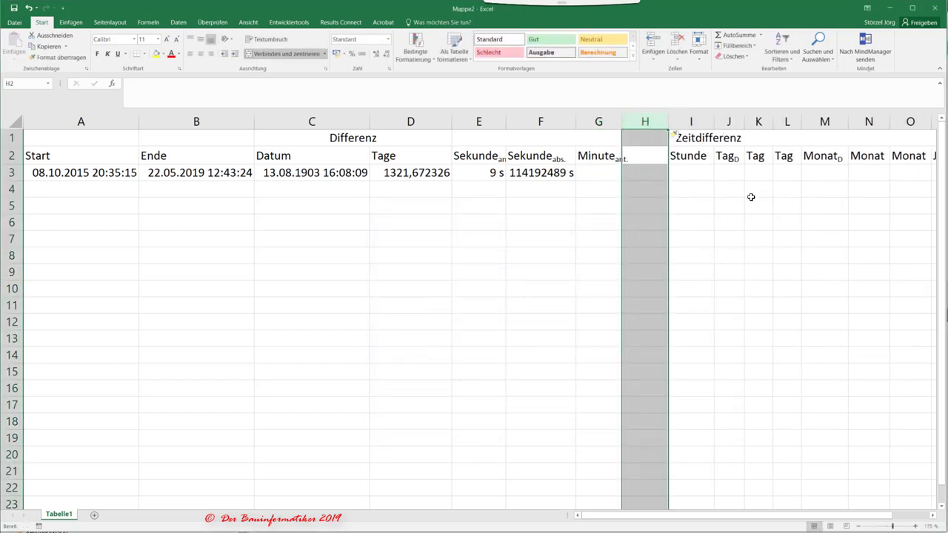
key(Left)
key(ctrl+c)
key(Right)
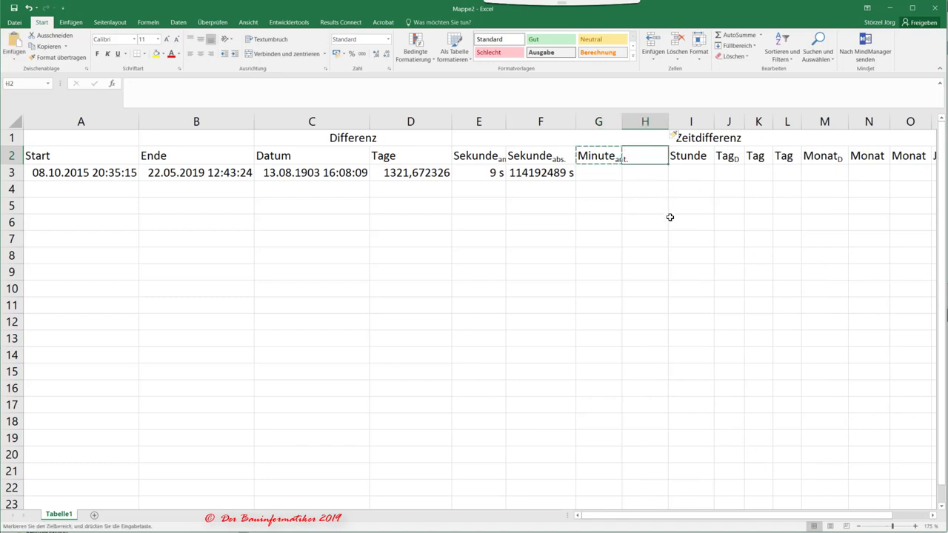
key(ctrl+v)
click(644, 205)
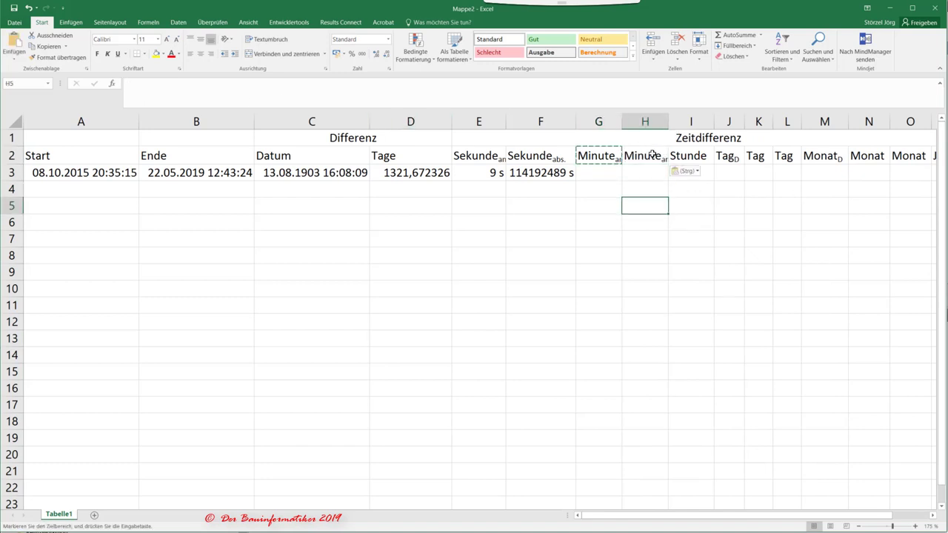
key(Up)
key(Up)
key(Up)
key(F2)
text(bst.)
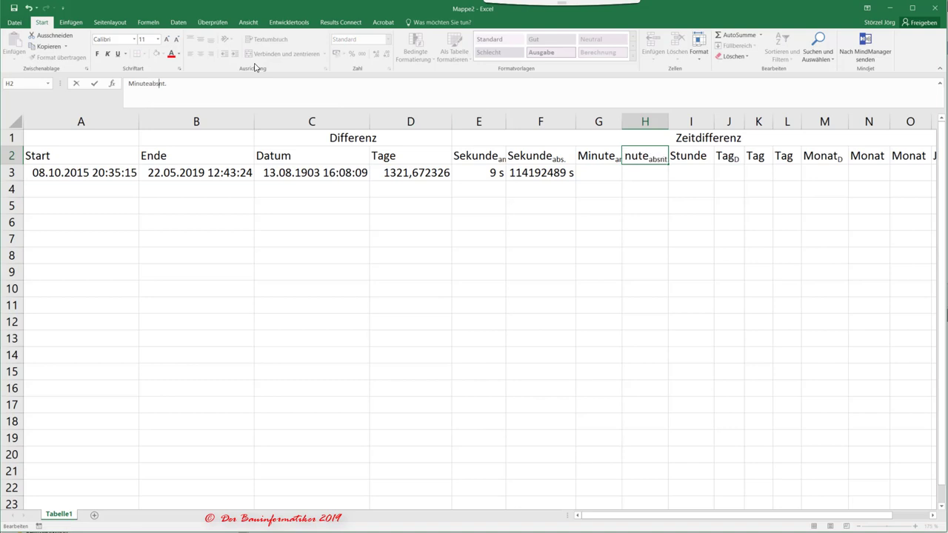
key(Return)
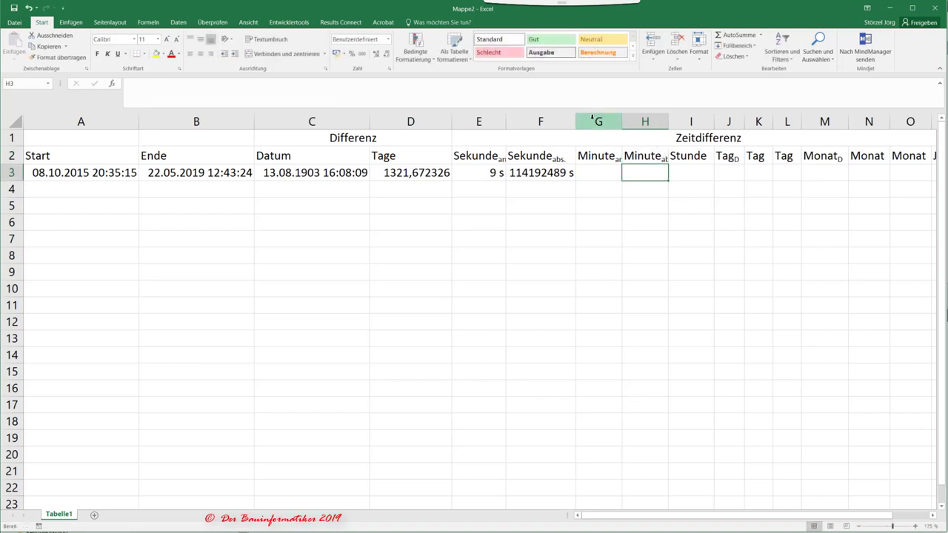
Autofit columns G and H to their headers
drag(601, 121, 629, 119)
double_click(629, 119)
click(643, 221)
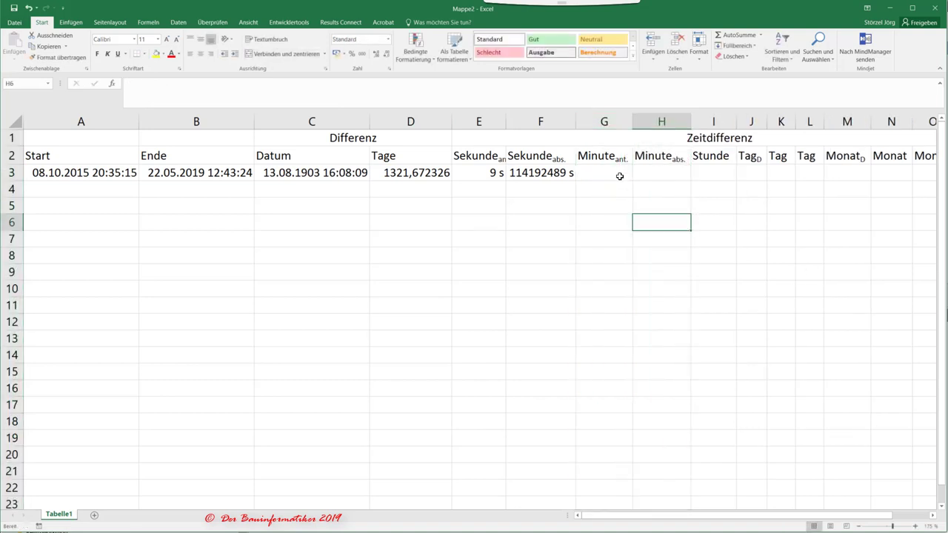
click(620, 174)
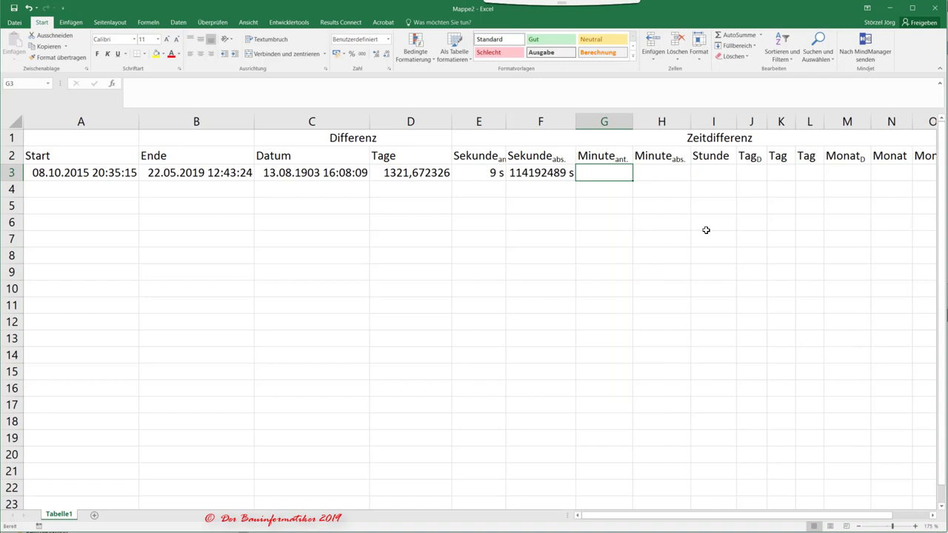
Drop a started D3 formula and instead enter =MINUTE(C3) in G3, showing 8 min
text(=)
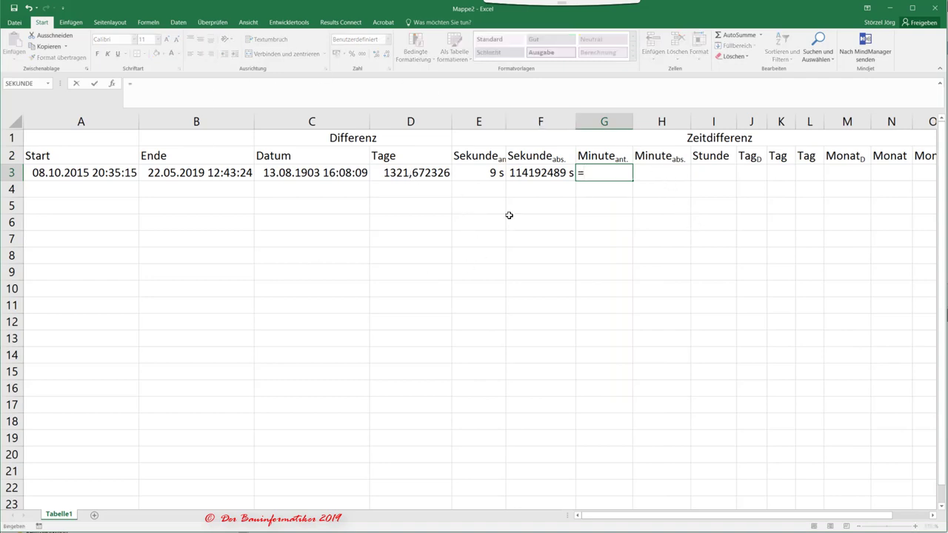
key(Left)
key(Left)
key(Left)
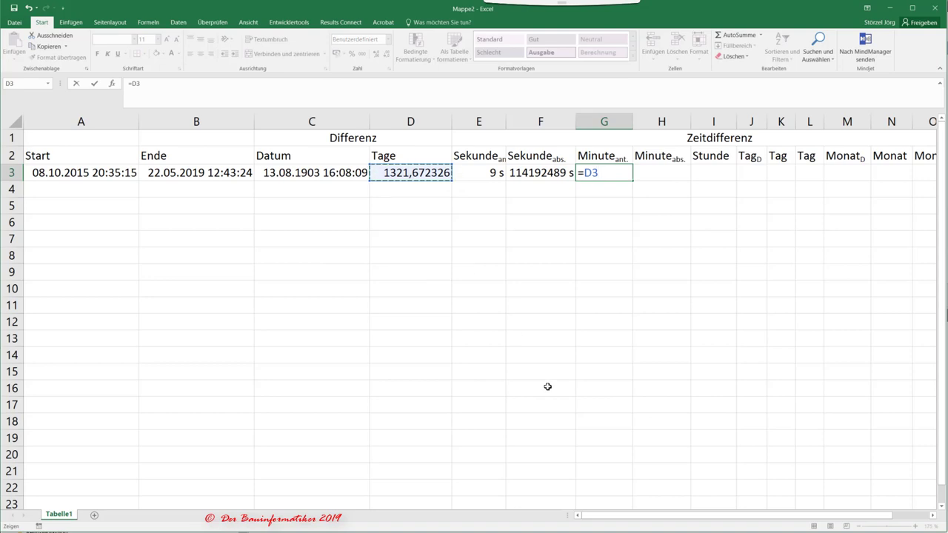
key(BackSpace)
key(BackSpace)
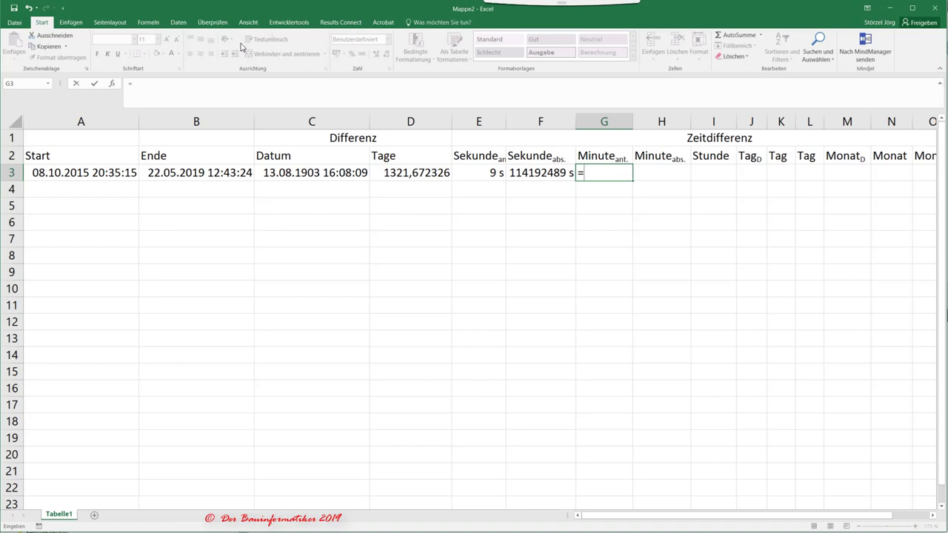
key(Escape)
click(148, 22)
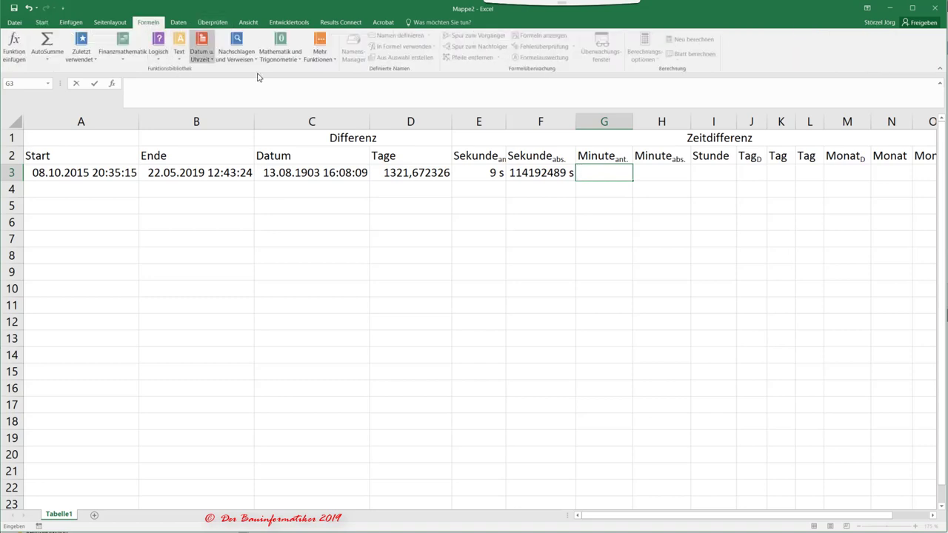
click(201, 51)
click(216, 191)
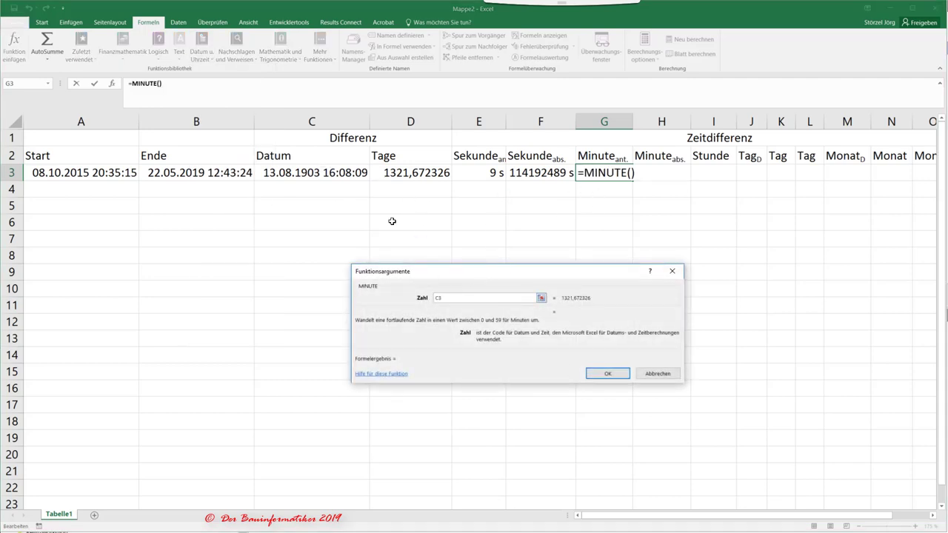
click(317, 166)
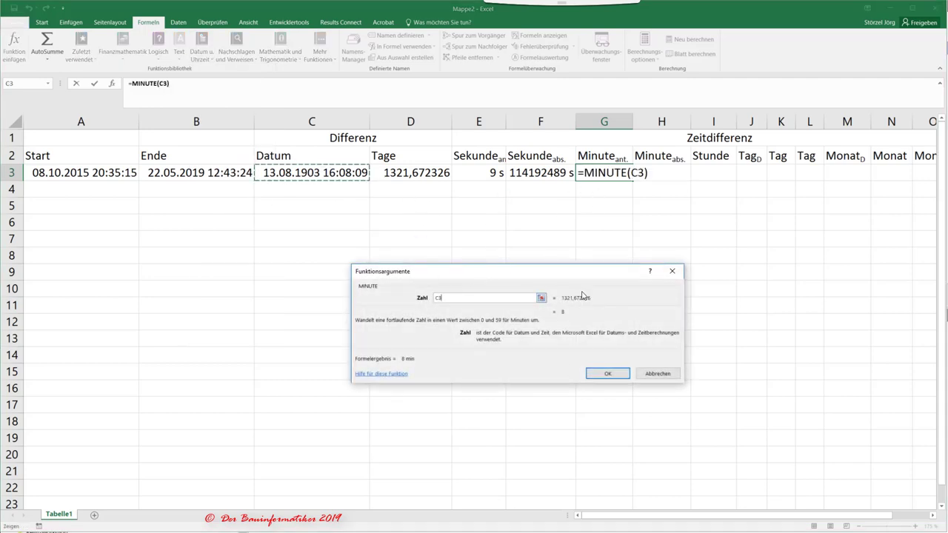
click(606, 373)
click(650, 170)
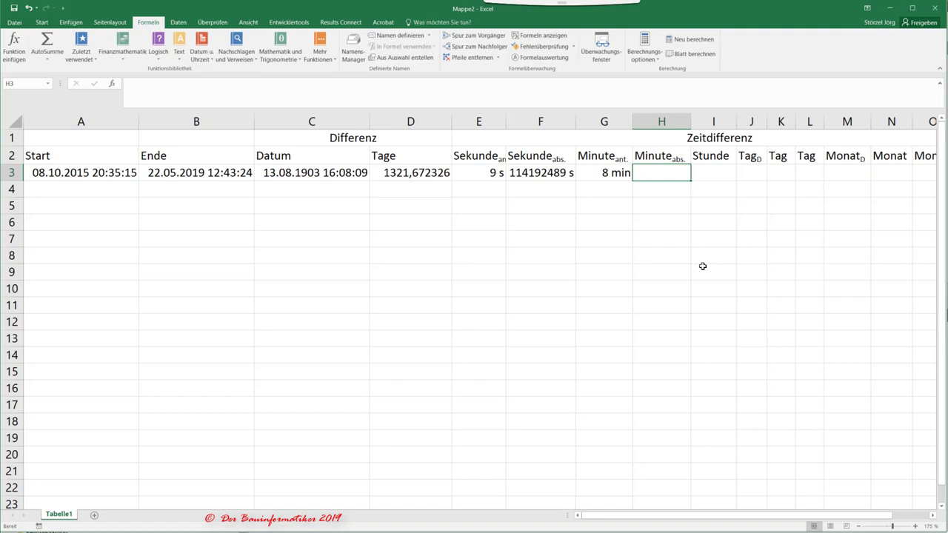
Give F3 the custom format #.##0 "s" so the seconds read 114.192.489 s
click(536, 174)
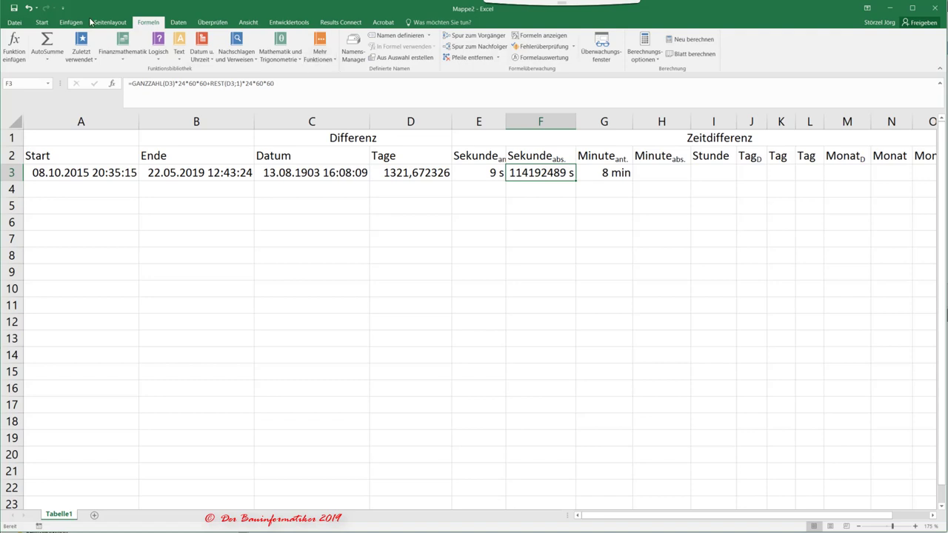
click(52, 23)
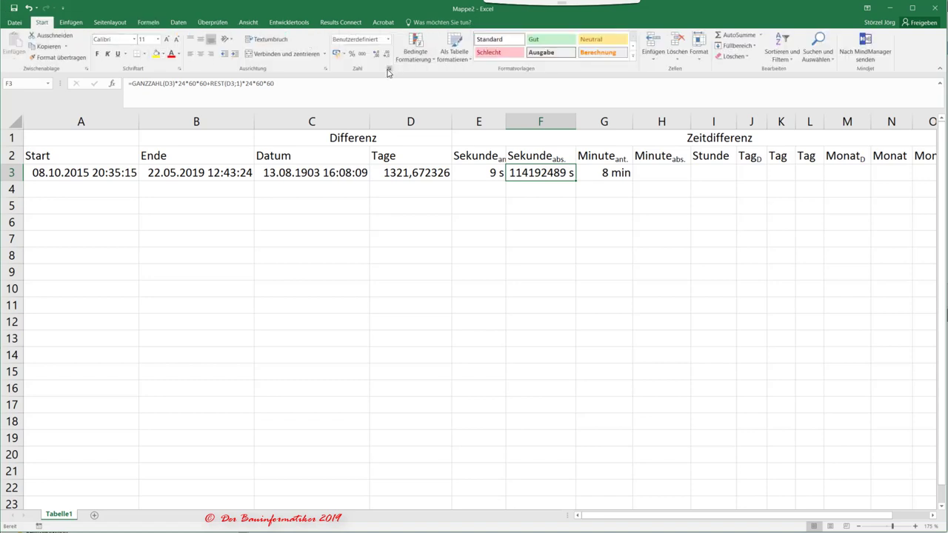
click(388, 70)
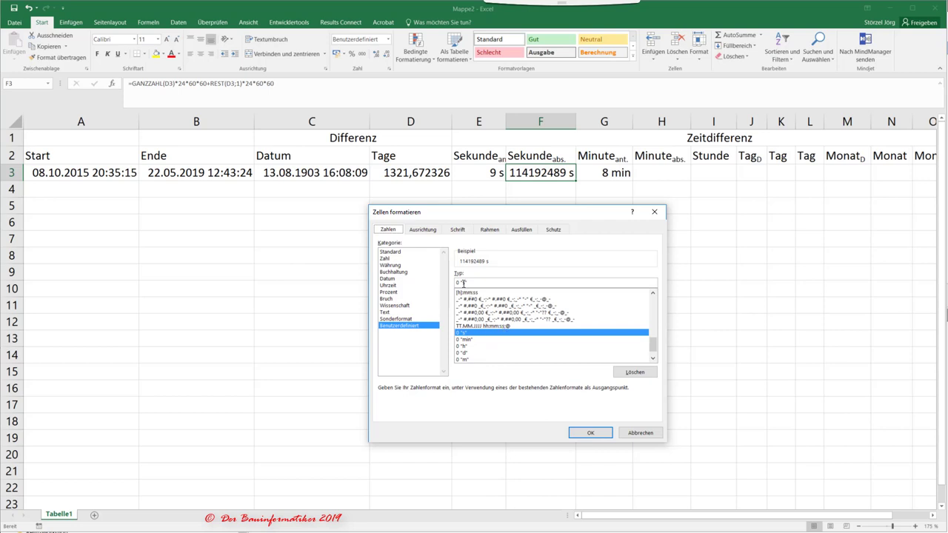
scroll(651, 333, up, 10)
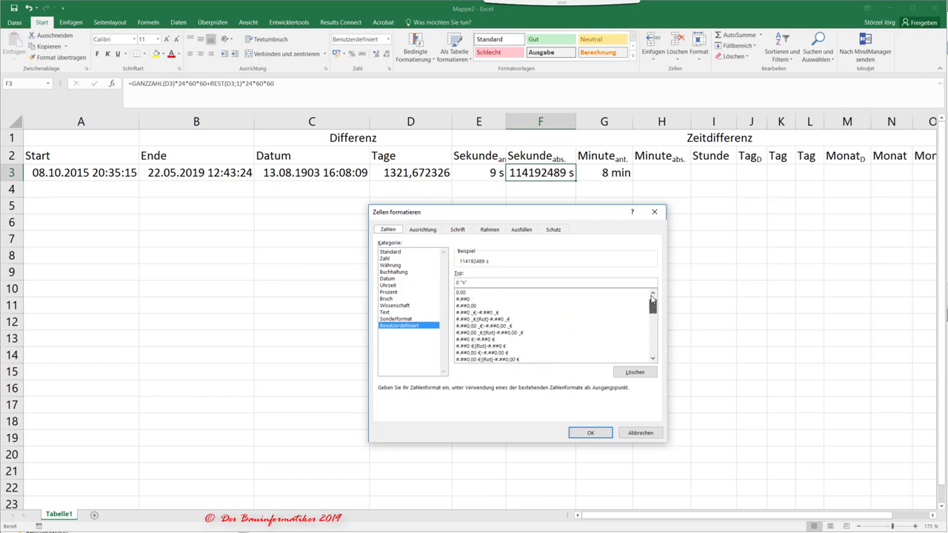
click(456, 282)
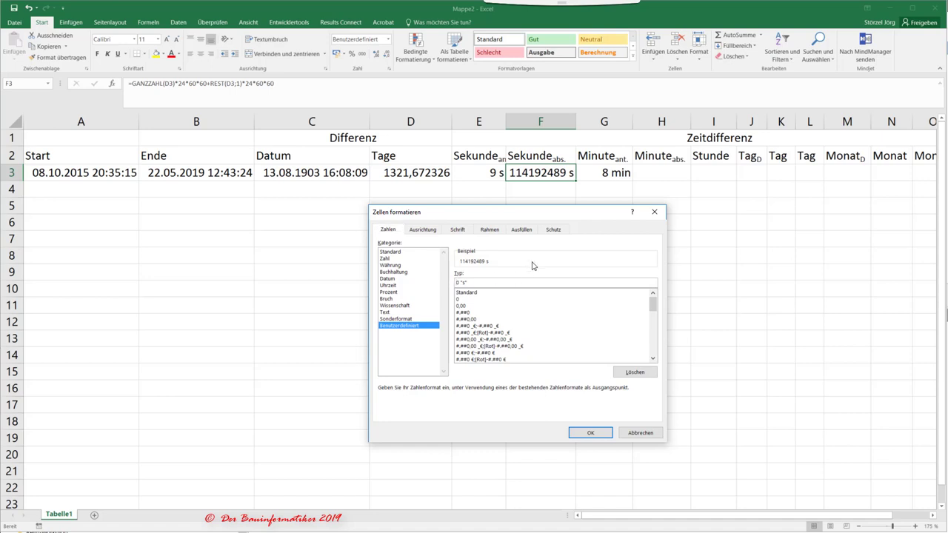
text(#)
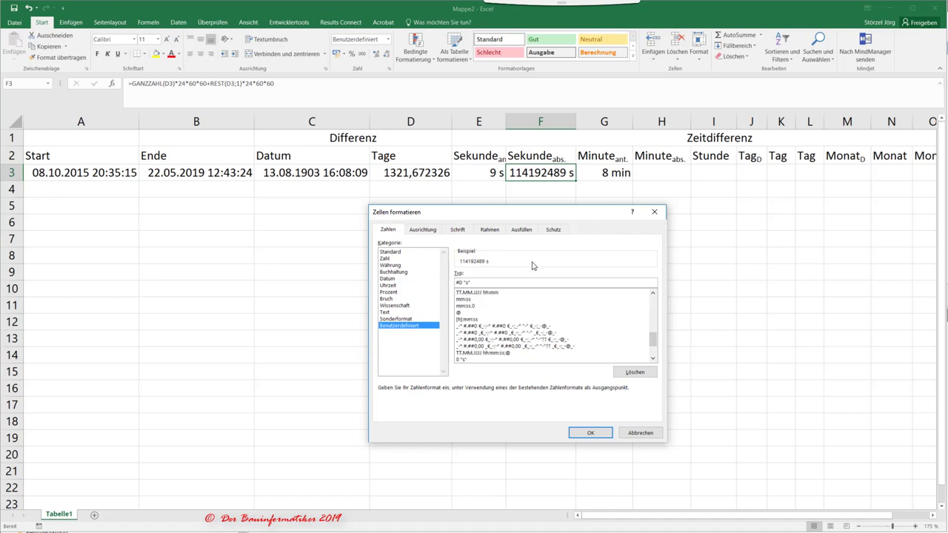
text(.#)
click(584, 433)
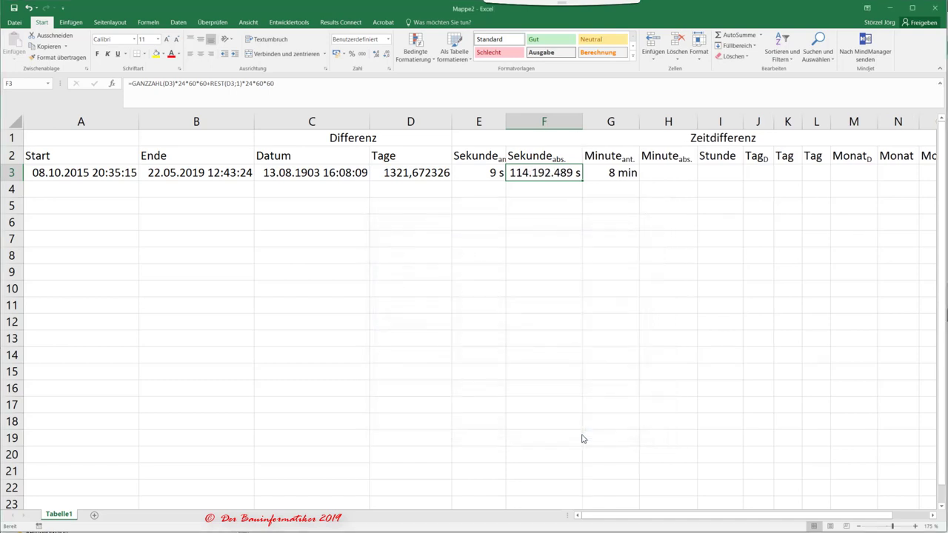
click(663, 172)
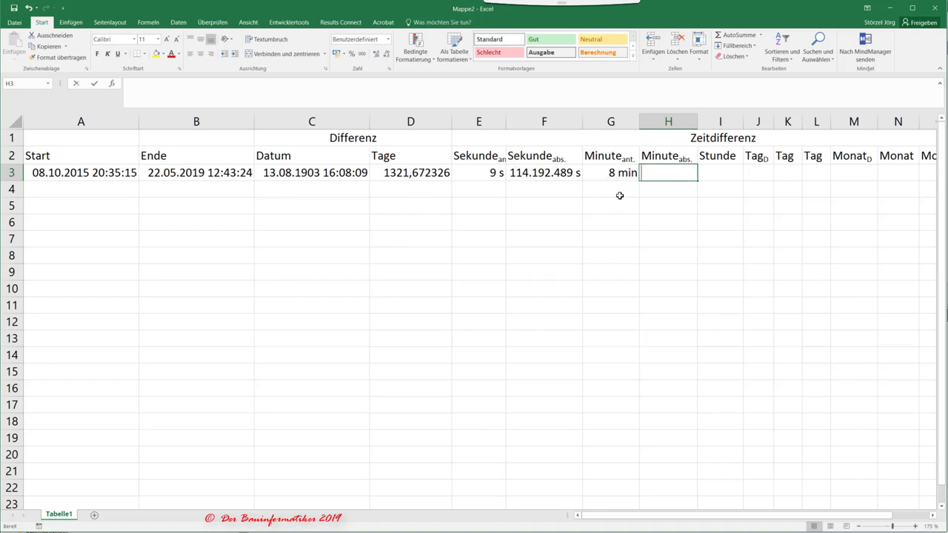
Enter =D3*24*60 in H3 to compute the total minutes
text(=)
click(386, 174)
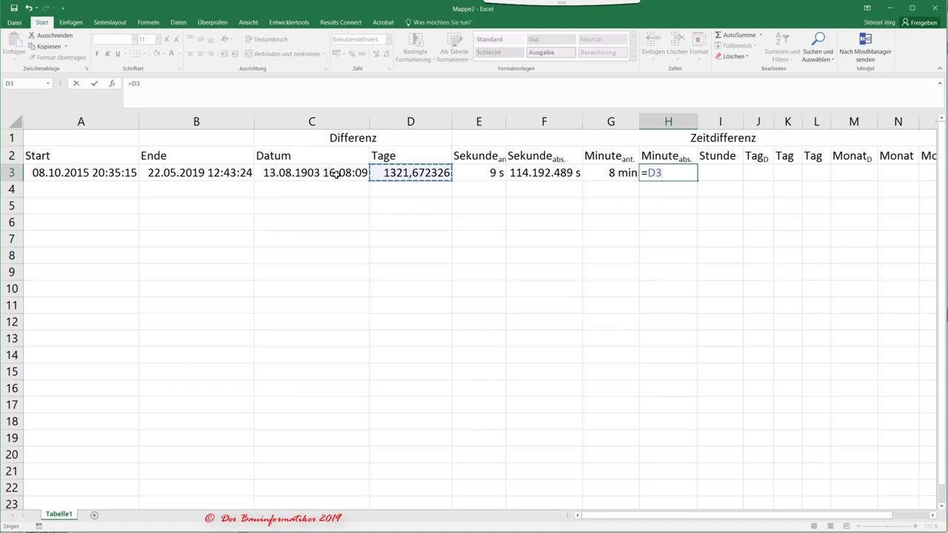
text(*)
text(60)
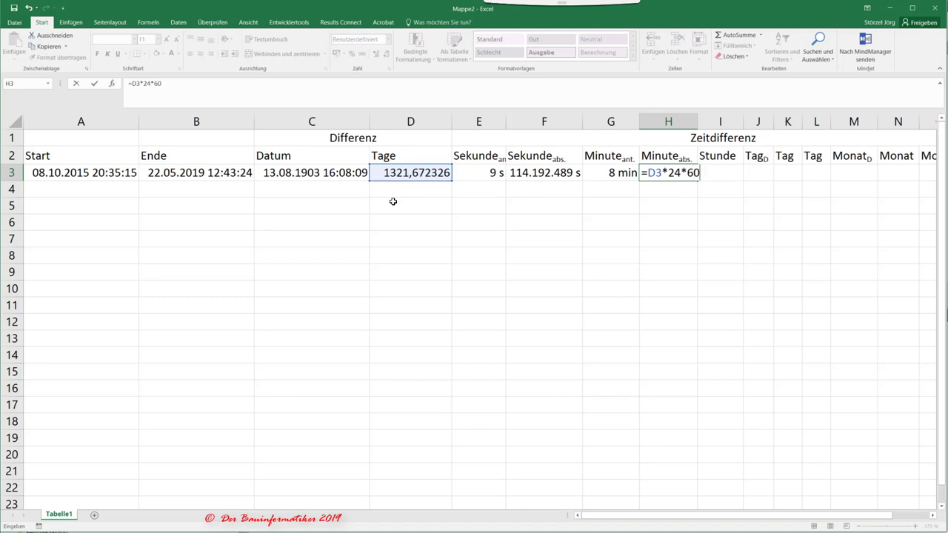
key(Return)
Format H3 with custom format #.##0,00 "min" so it shows 1.903.208,15 min
click(662, 172)
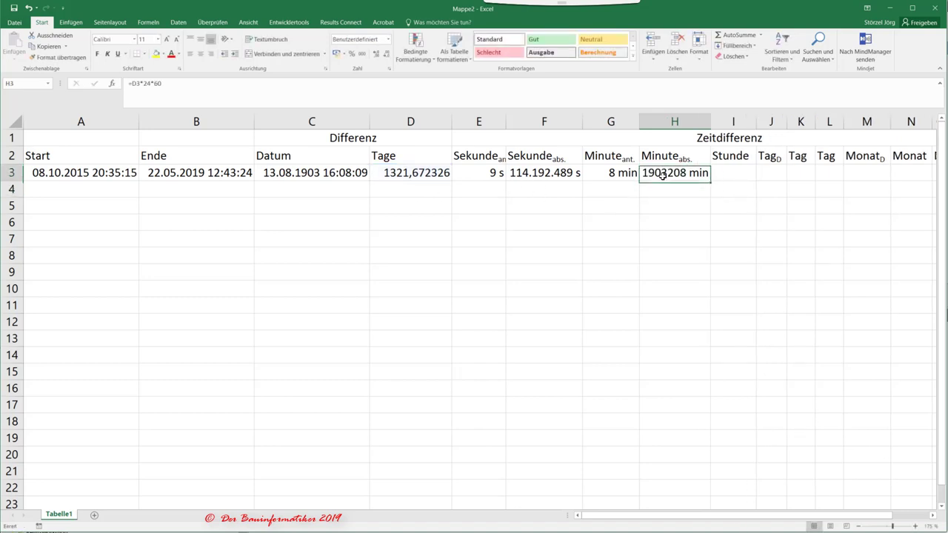
key(ctrl+1)
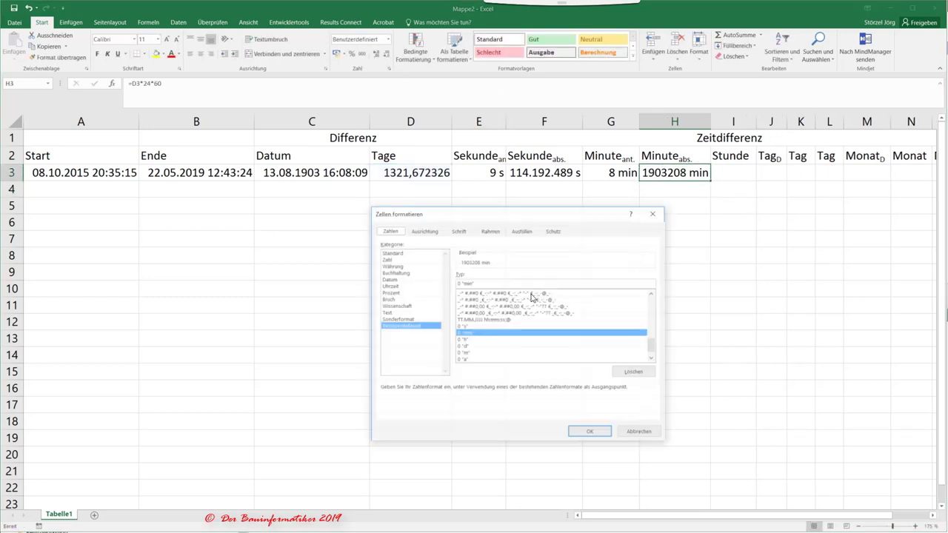
click(653, 295)
click(653, 295)
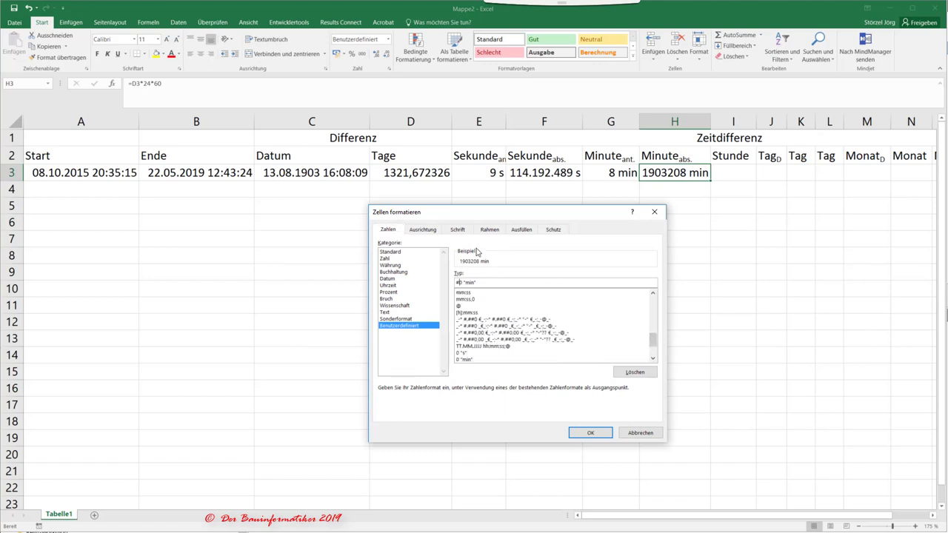
text(#.#)
click(588, 433)
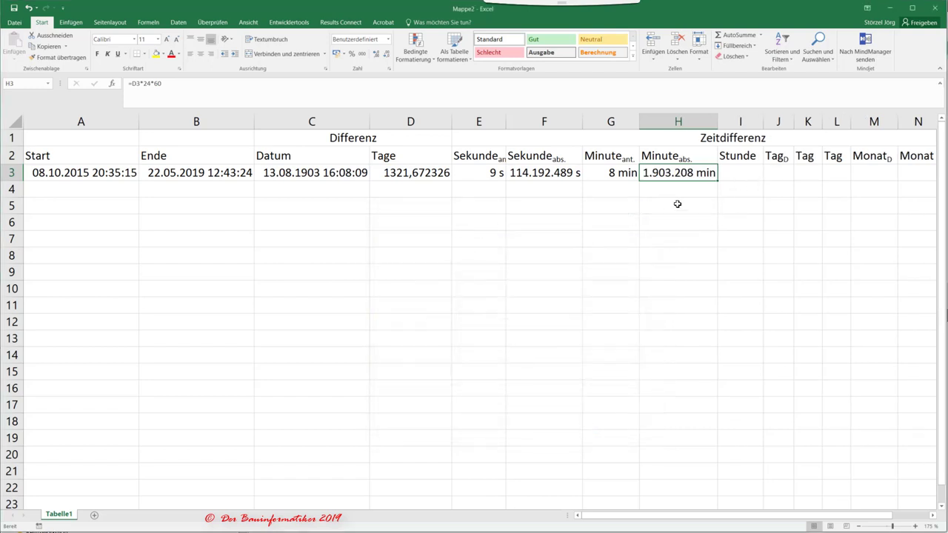
click(388, 68)
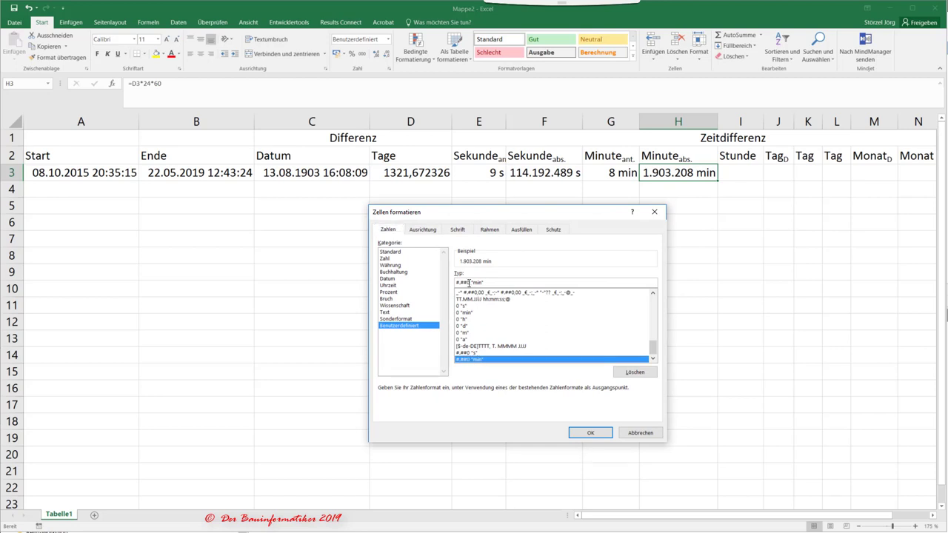
text(,00)
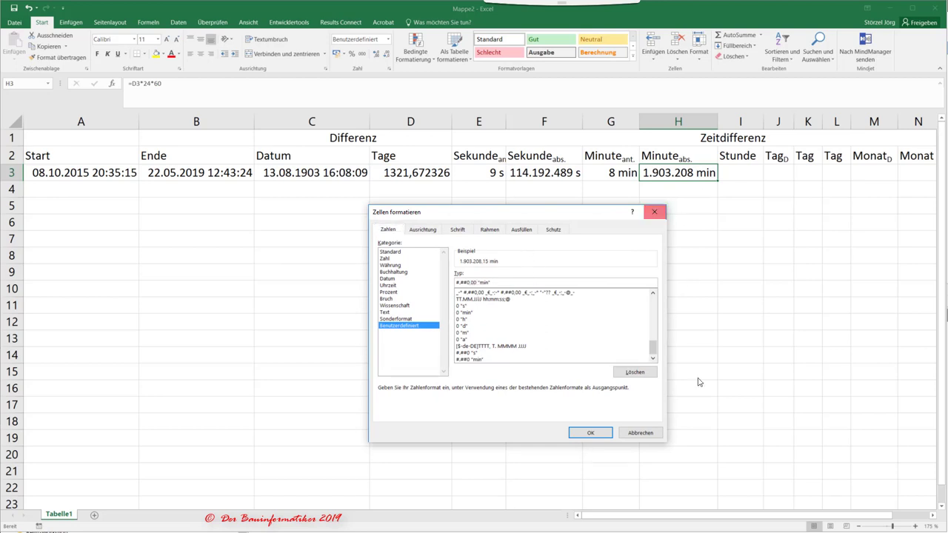
click(590, 433)
click(715, 301)
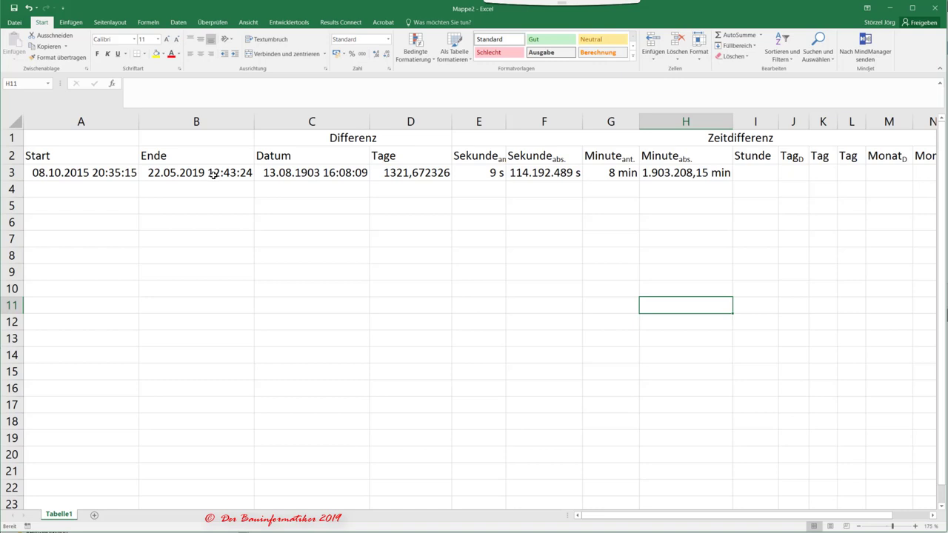
Relabel the I2 header as Stunde with subscript ant. and fit column I
click(745, 171)
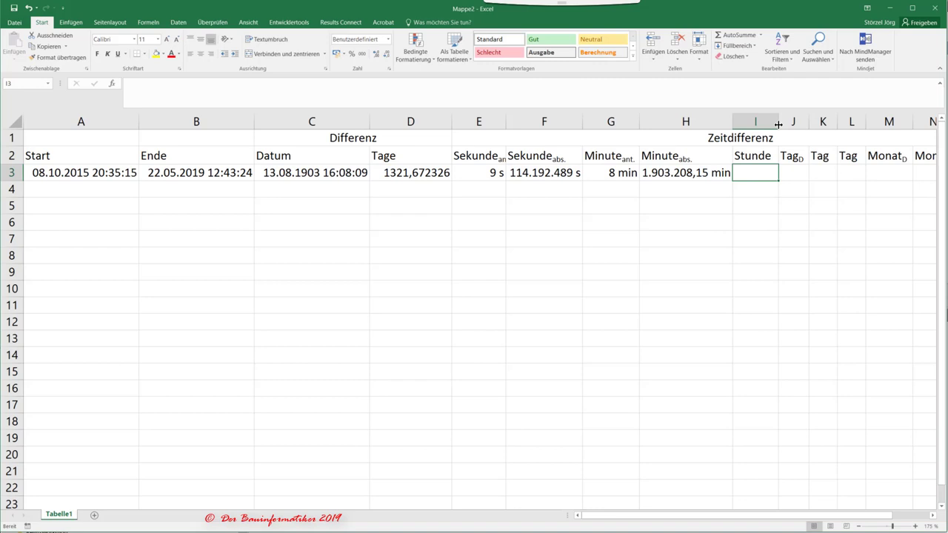
click(600, 153)
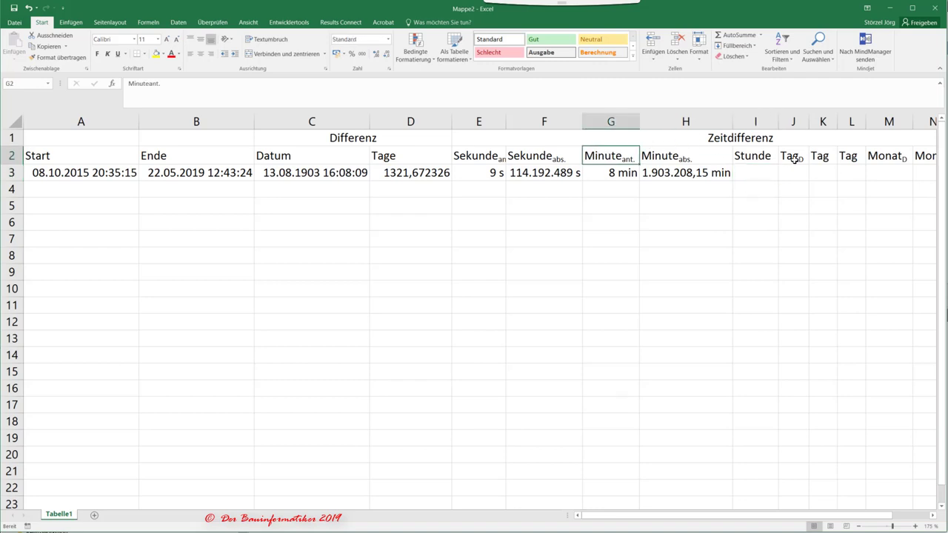
key(Right)
key(Right)
key(F2)
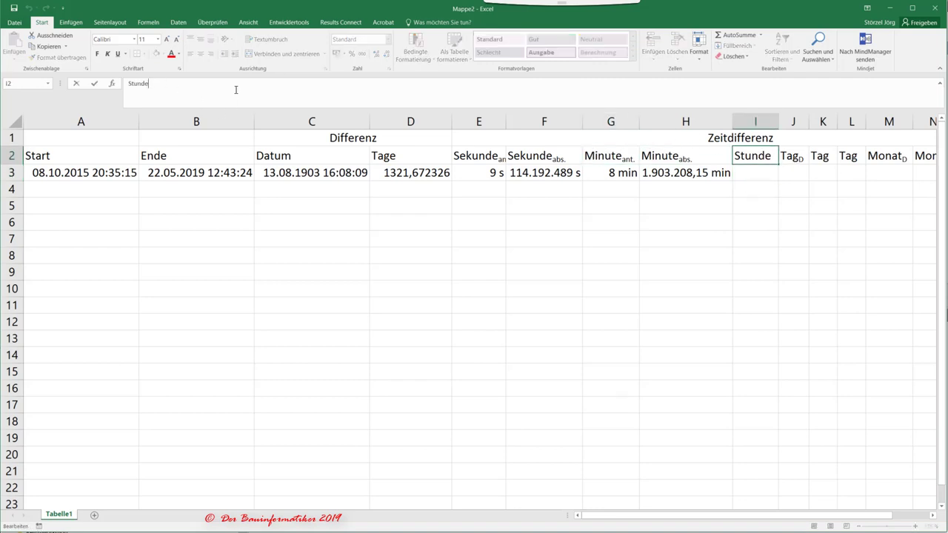
text(ant.)
drag(168, 84, 148, 83)
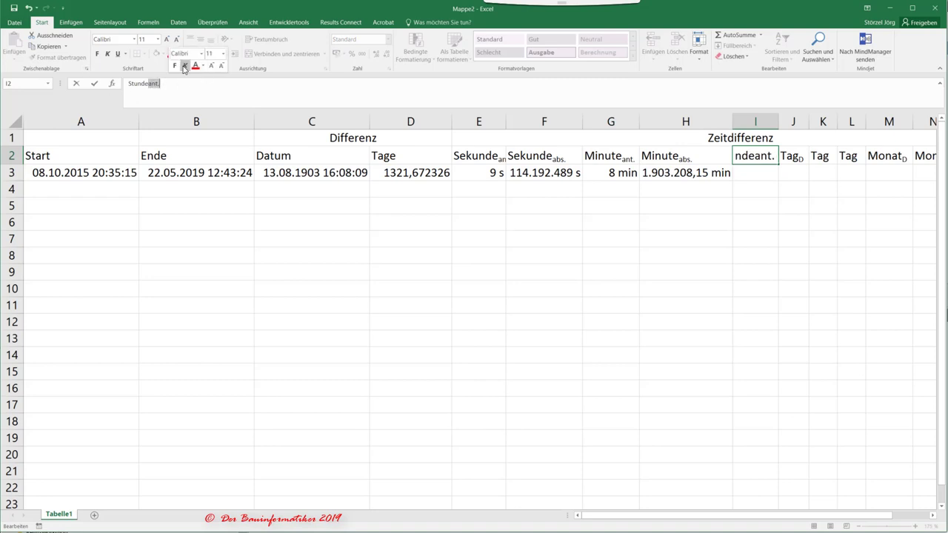
key(ctrl+1)
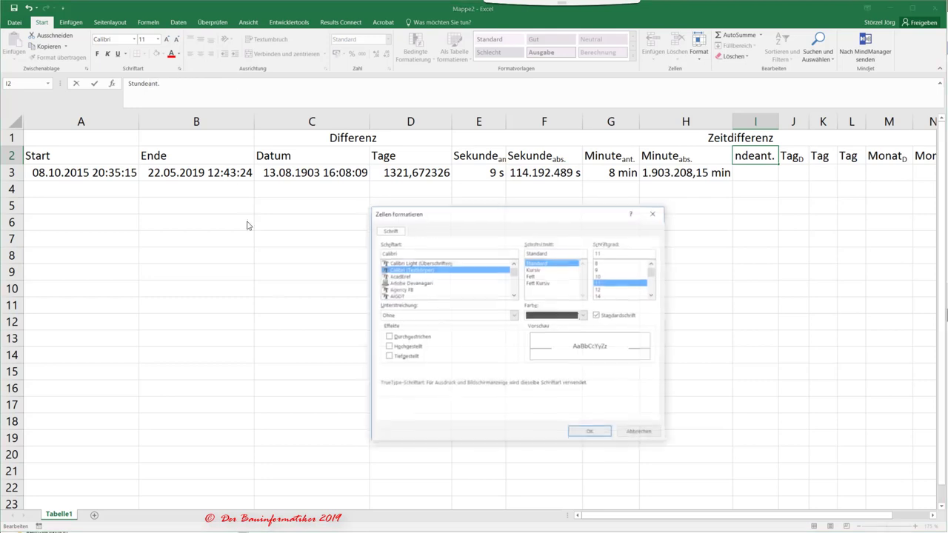
click(389, 356)
click(591, 431)
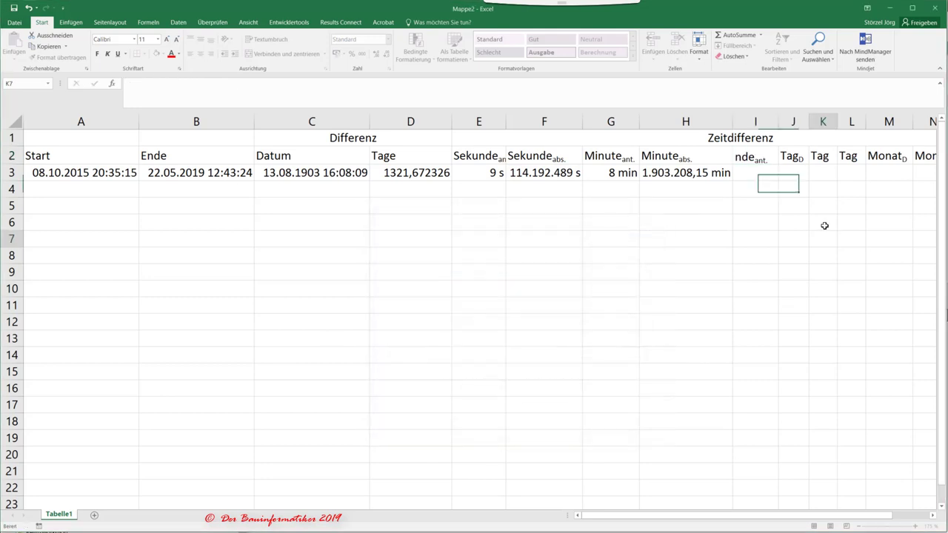
click(823, 236)
double_click(778, 121)
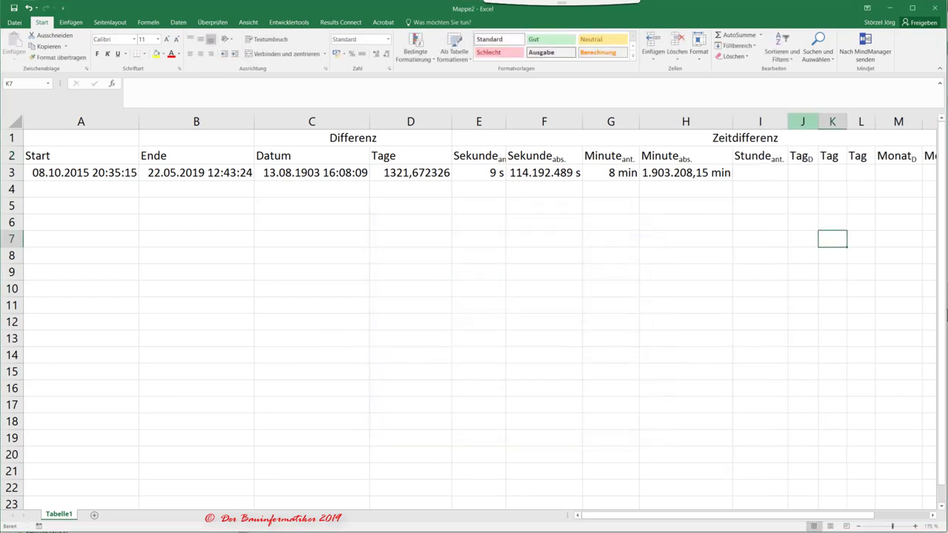
Insert a new column J headed Stunde with subscript abs., copied from I2
click(802, 121)
key(ctrl+plus)
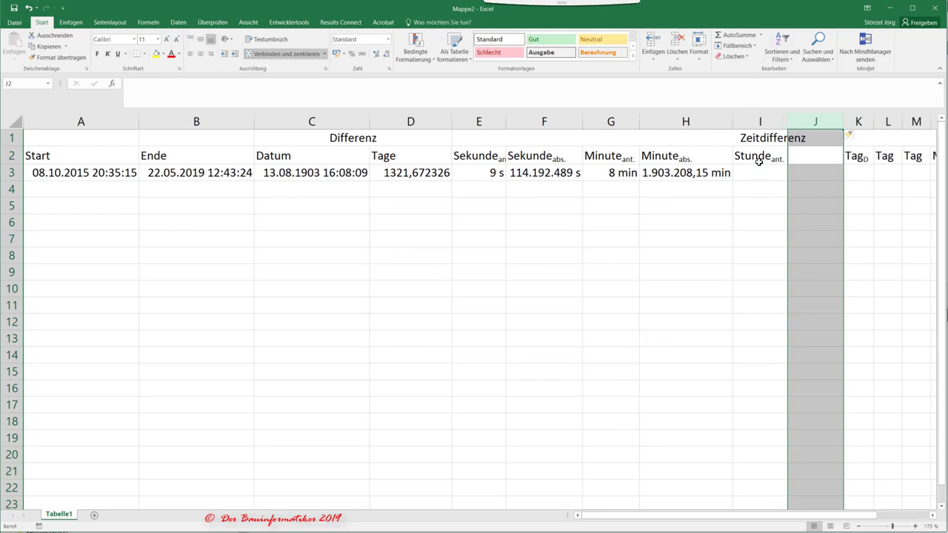
click(759, 162)
key(ctrl+c)
click(826, 157)
key(ctrl+v)
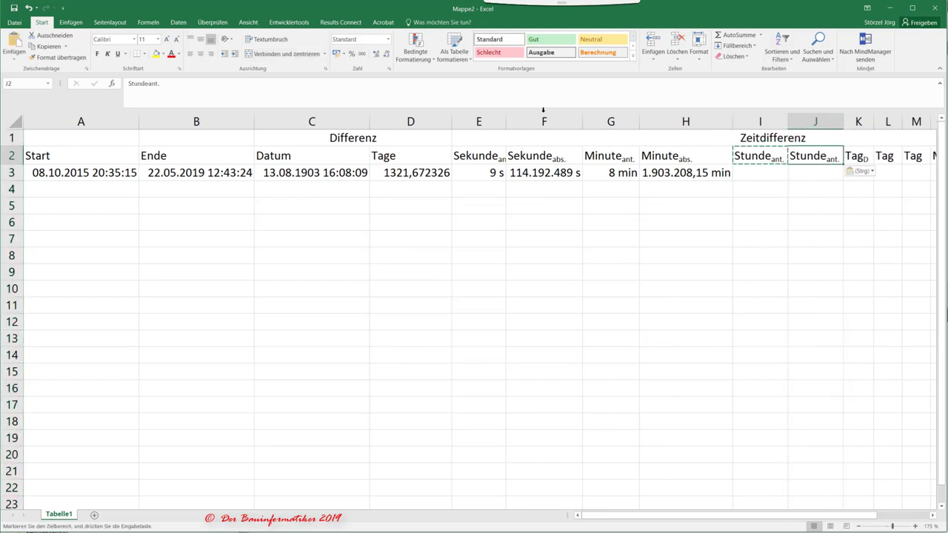
click(148, 83)
text(b)
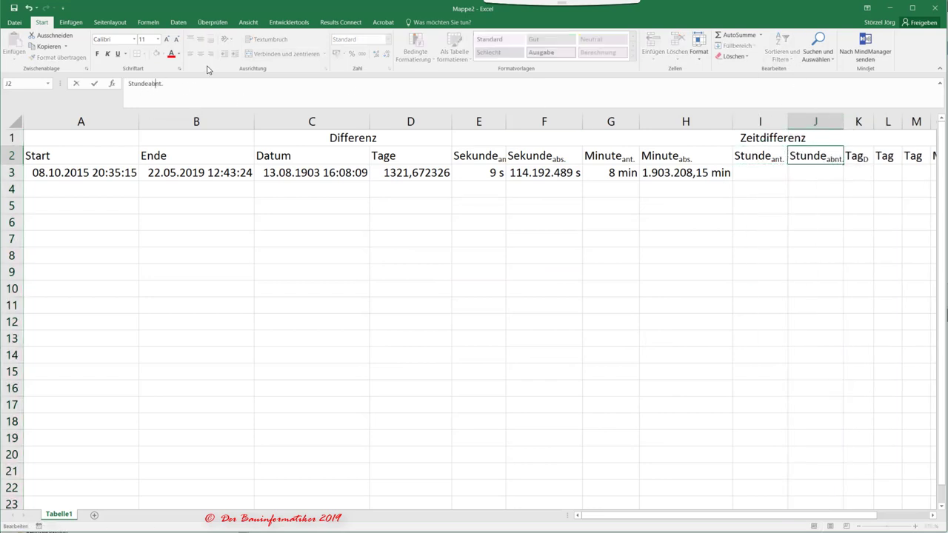
key(Delete)
text(s)
key(Return)
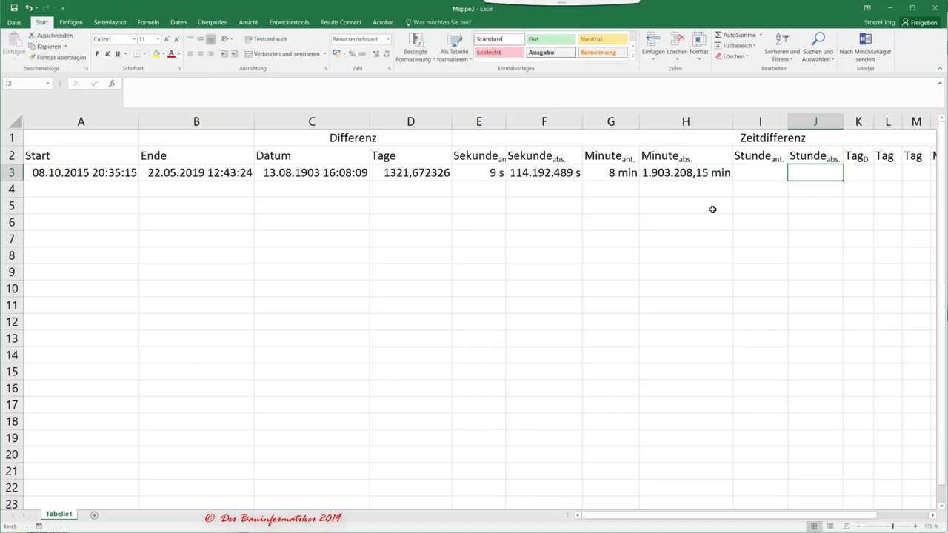
Hide columns E through H
click(760, 171)
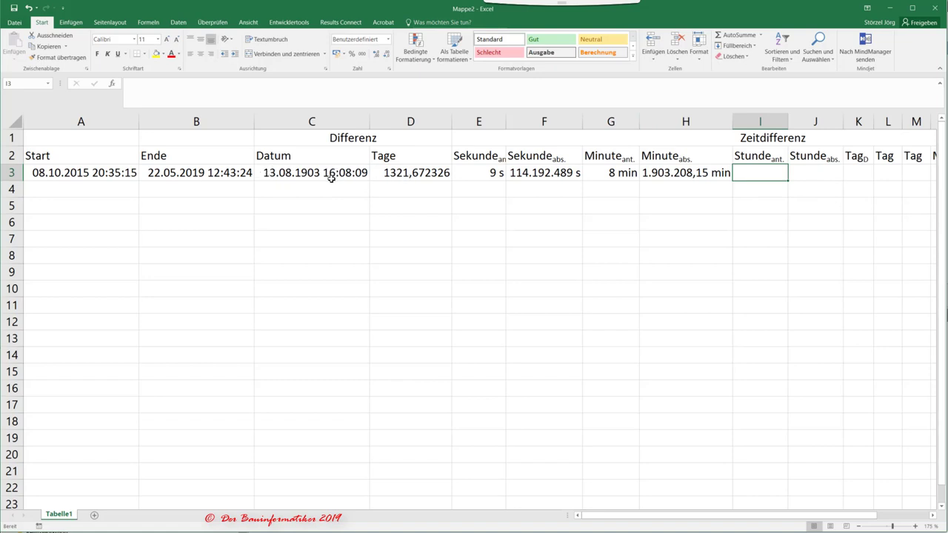
drag(479, 120, 701, 118)
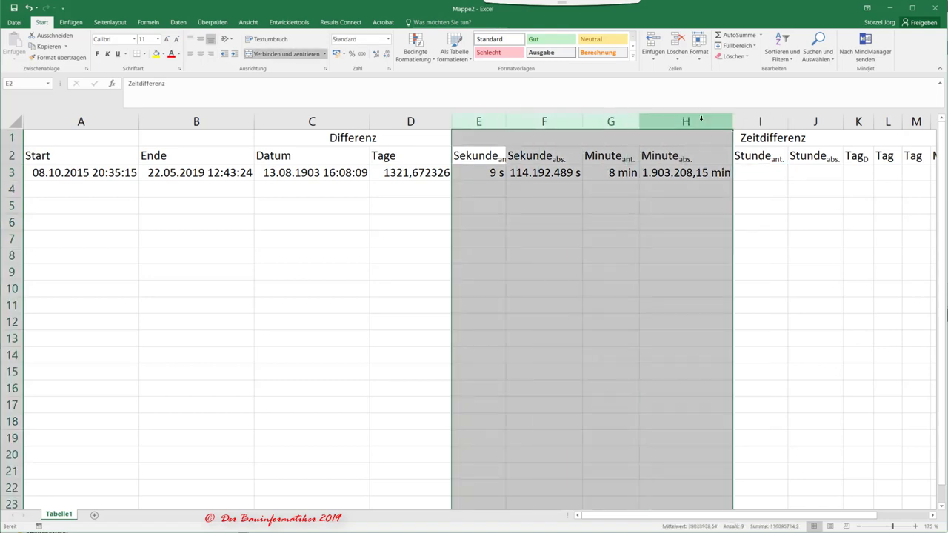
right_click(700, 119)
click(749, 246)
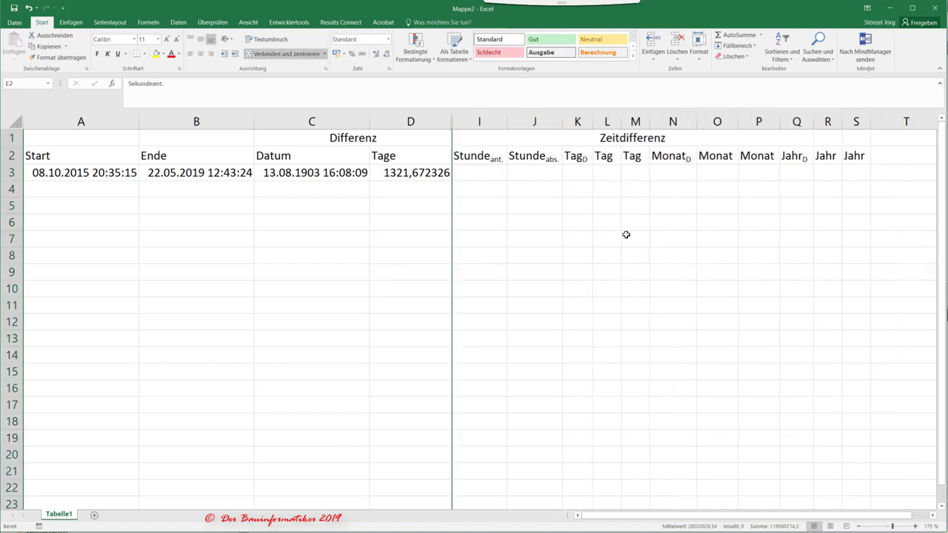
click(476, 168)
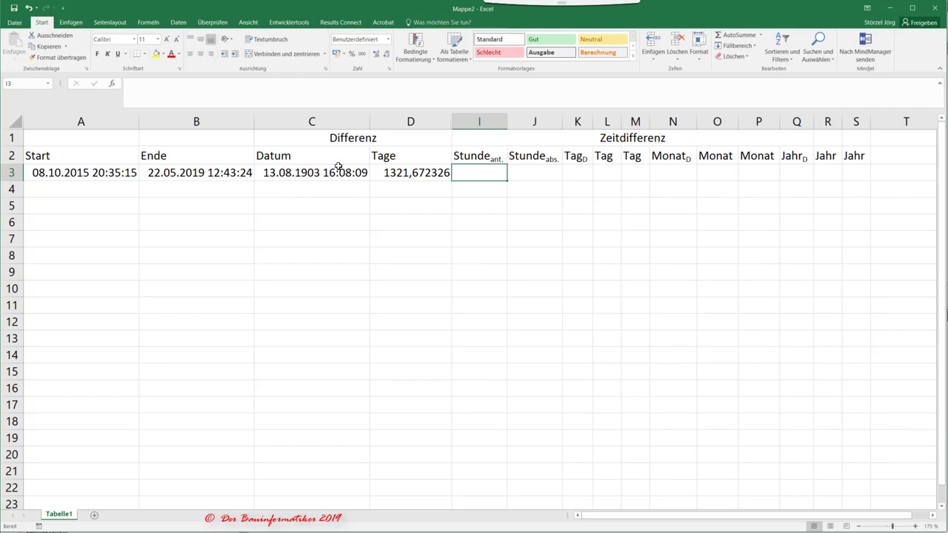
Insert =STUNDE(C3) in I3 so it shows 16 h
click(151, 22)
click(201, 52)
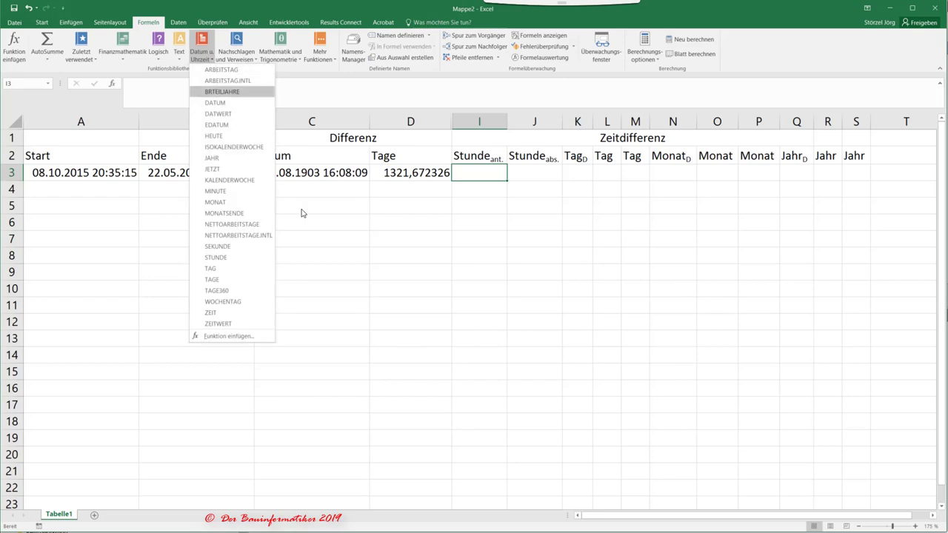
click(218, 257)
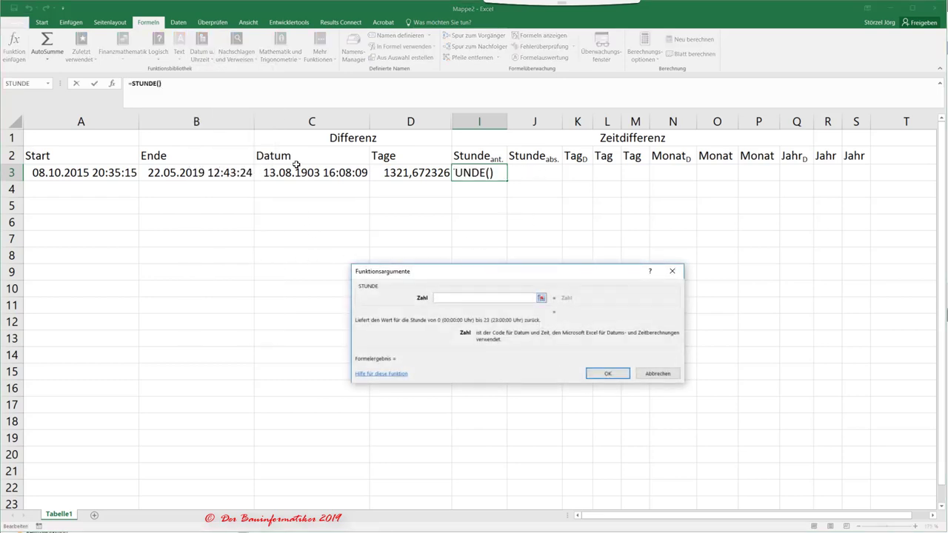
click(296, 174)
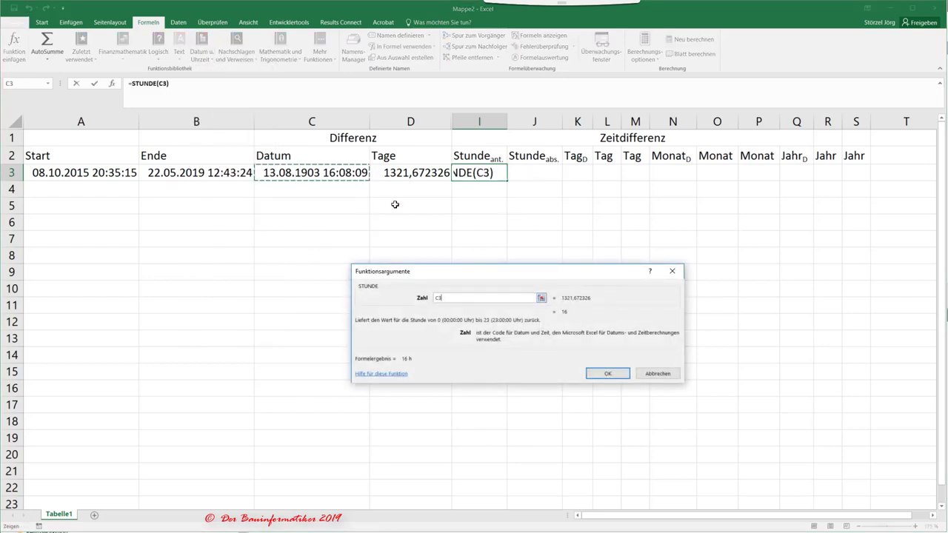
click(606, 374)
click(535, 171)
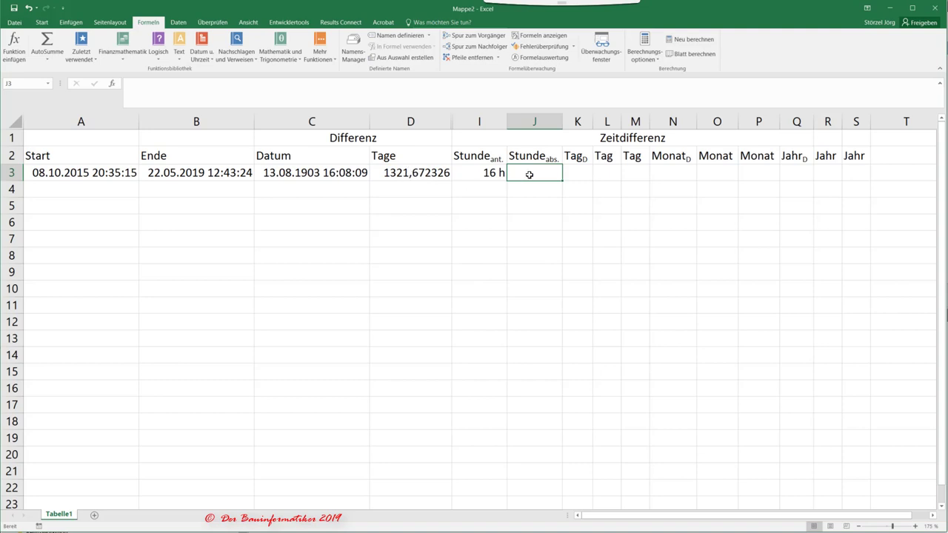
Enter =D3*24 in J3 for the total hours
text(=)
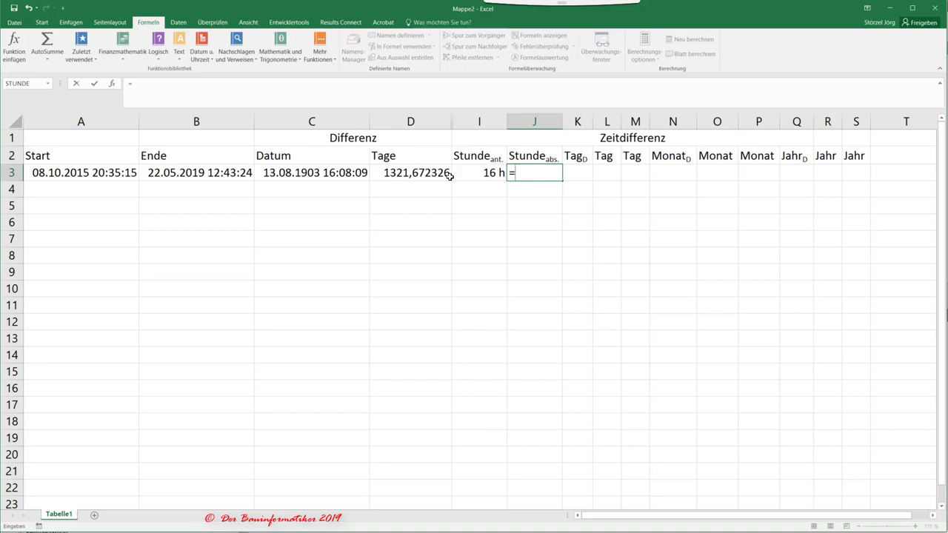
click(420, 173)
text(*)
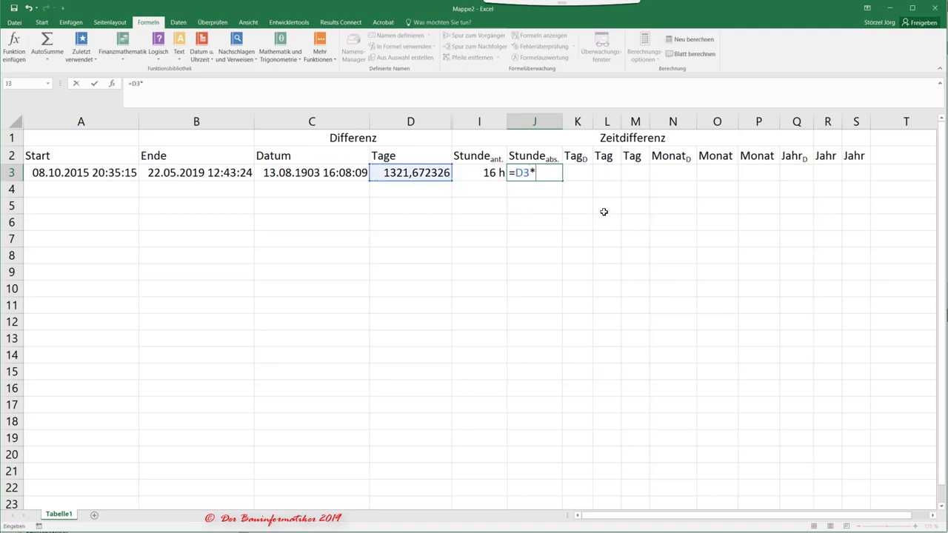
text(24)
key(Return)
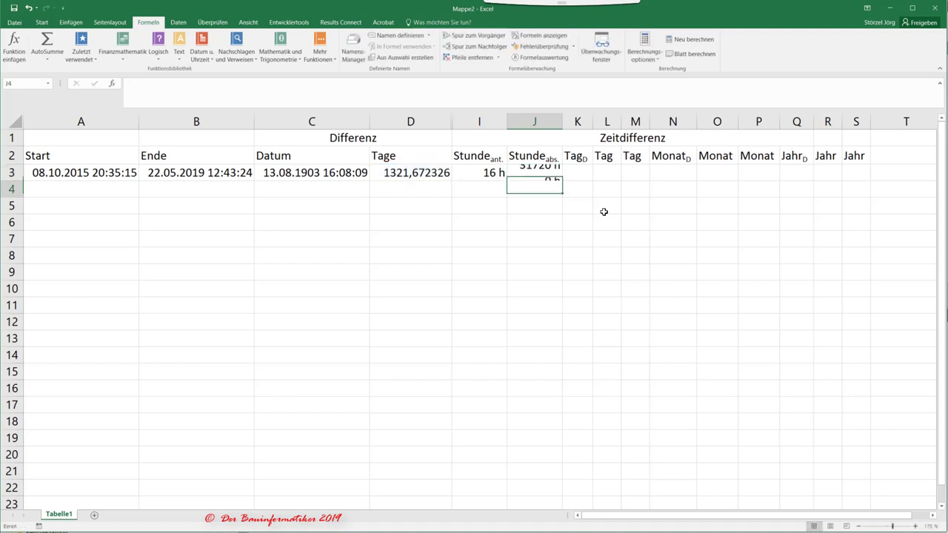
Give J3 a thousands-separated hours format and widen column J to show 31.720,14 h
click(533, 170)
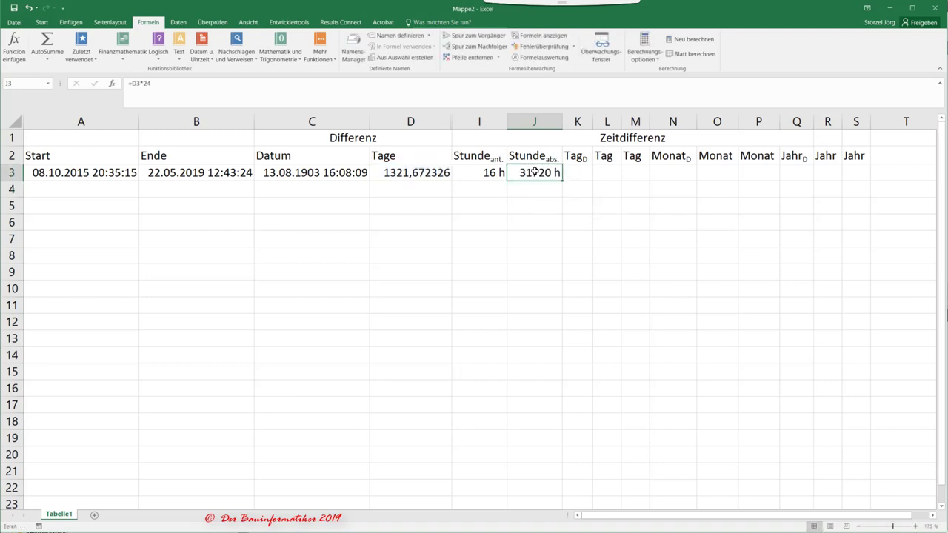
click(41, 22)
click(388, 68)
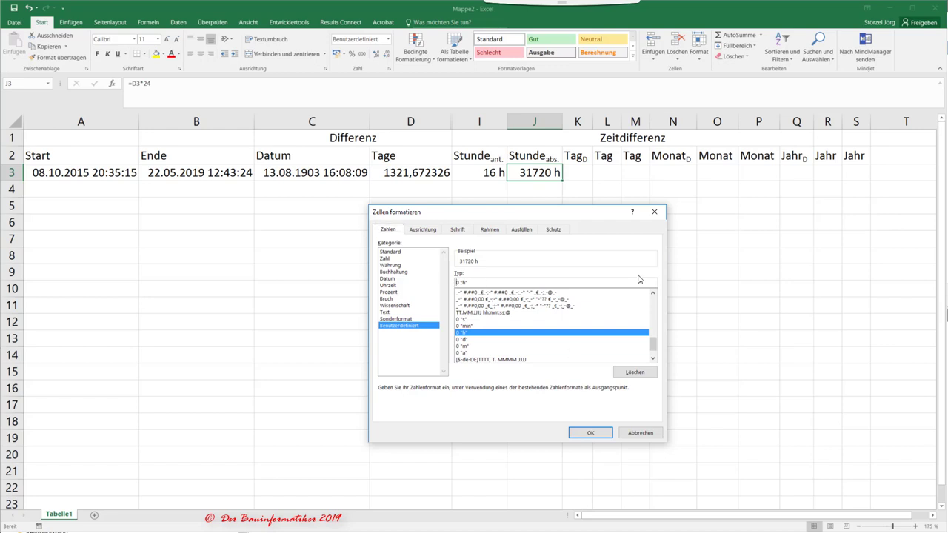
text(#)
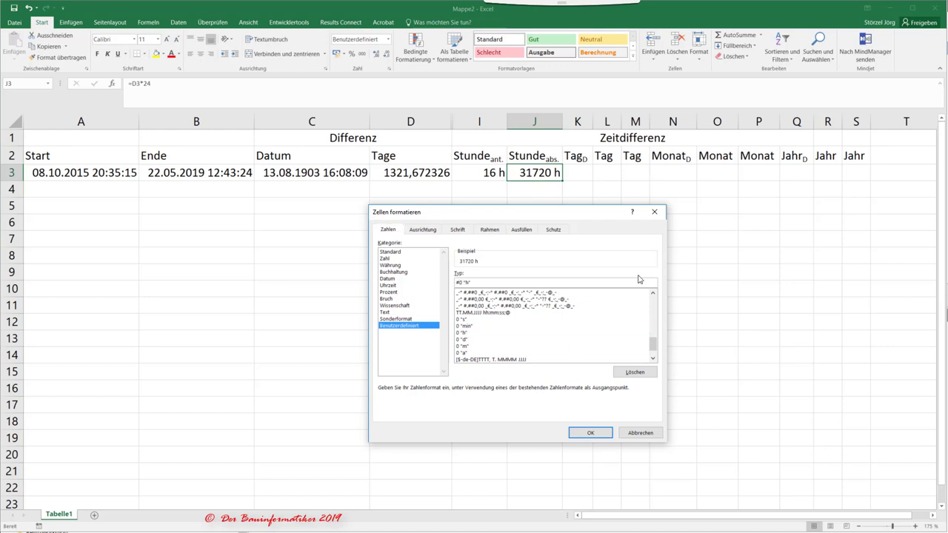
text(.##0,0)
click(592, 432)
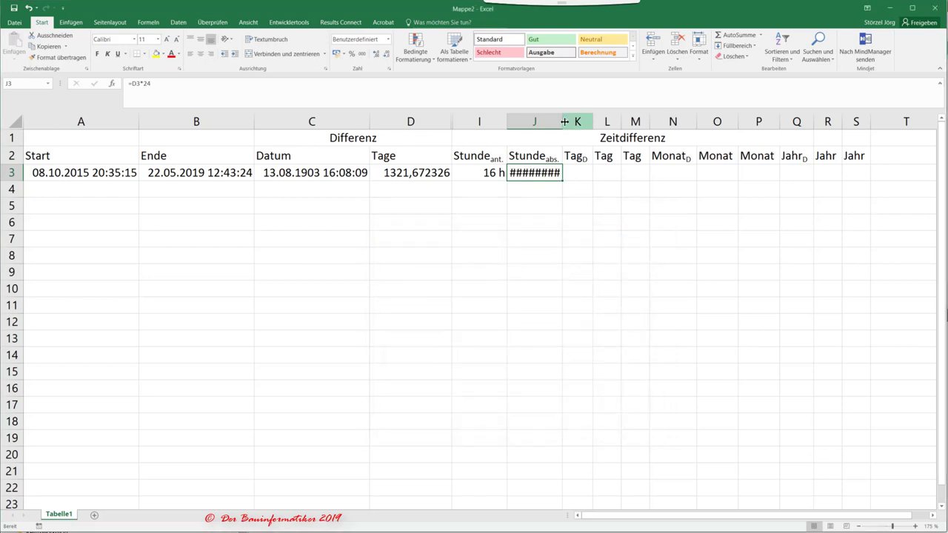
drag(563, 122, 572, 121)
click(597, 221)
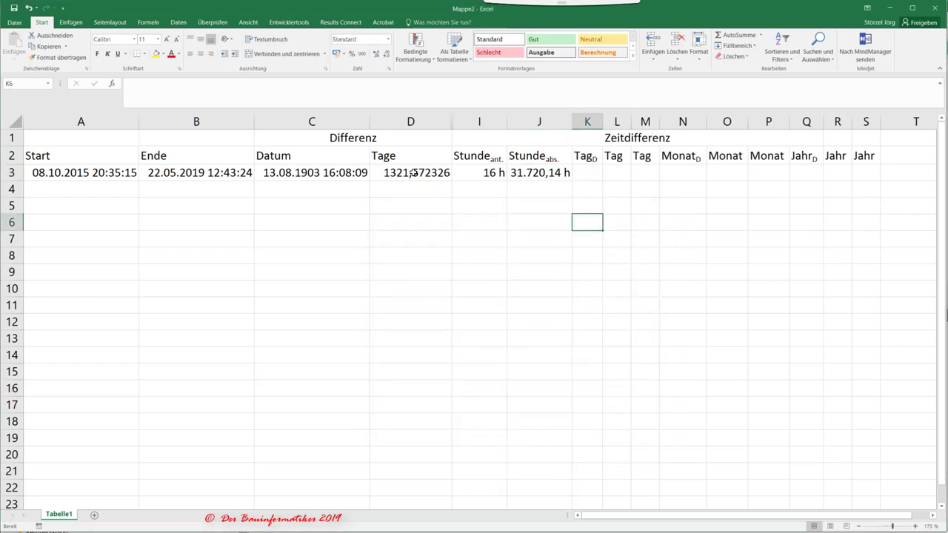
Apply the thousands separator to D3 so the Tage value reads 1.321,67
click(403, 170)
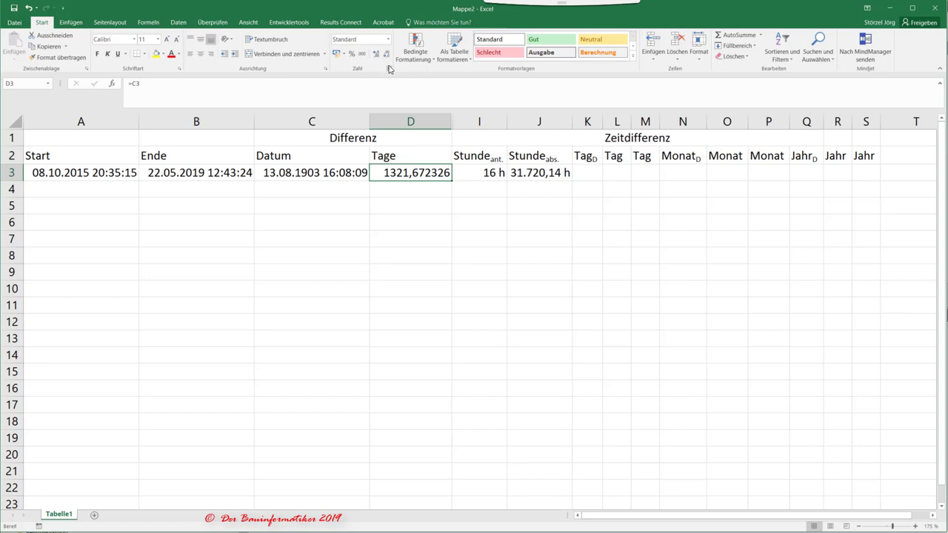
key(ctrl+1)
click(384, 258)
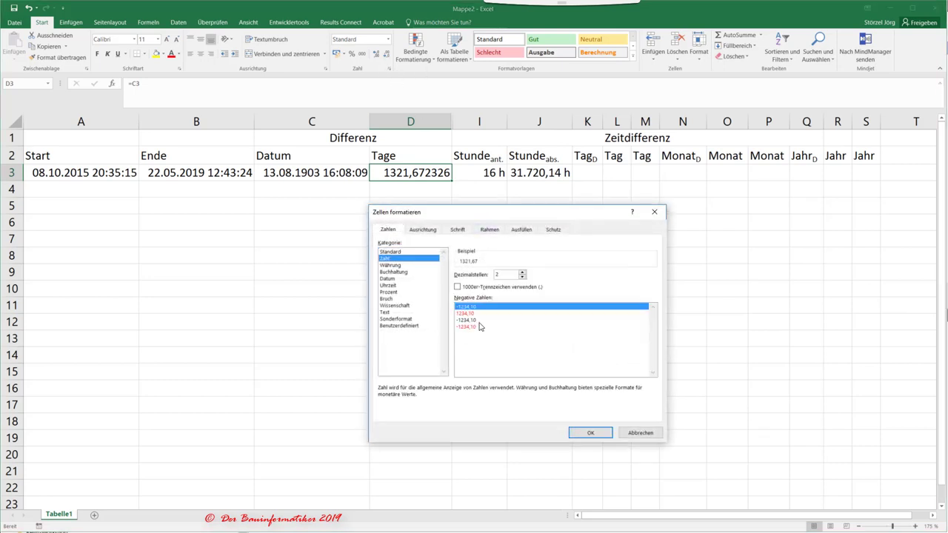
click(400, 326)
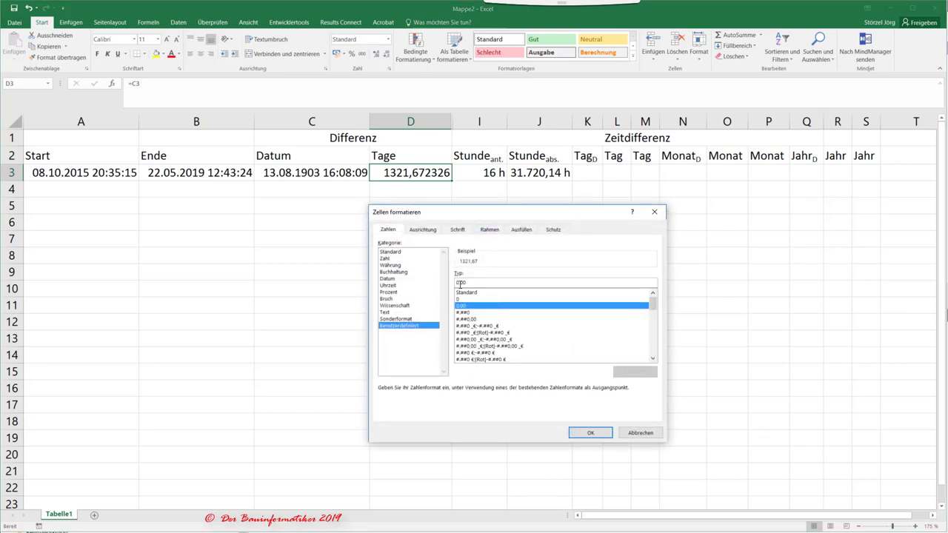
click(622, 432)
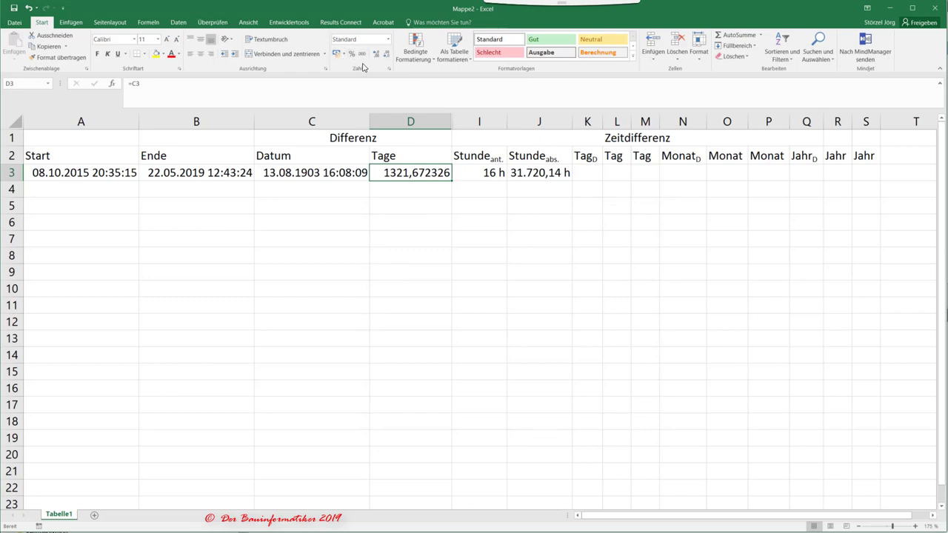
click(362, 57)
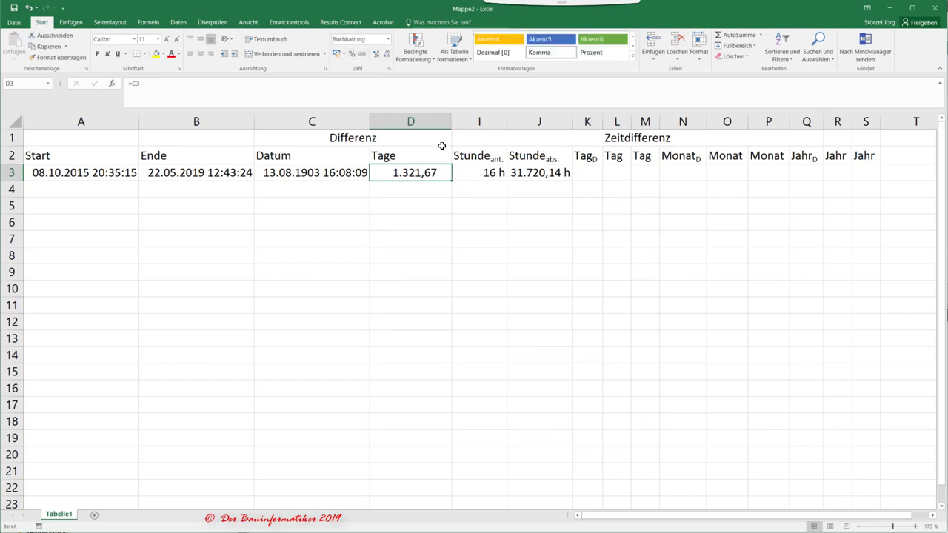
click(510, 256)
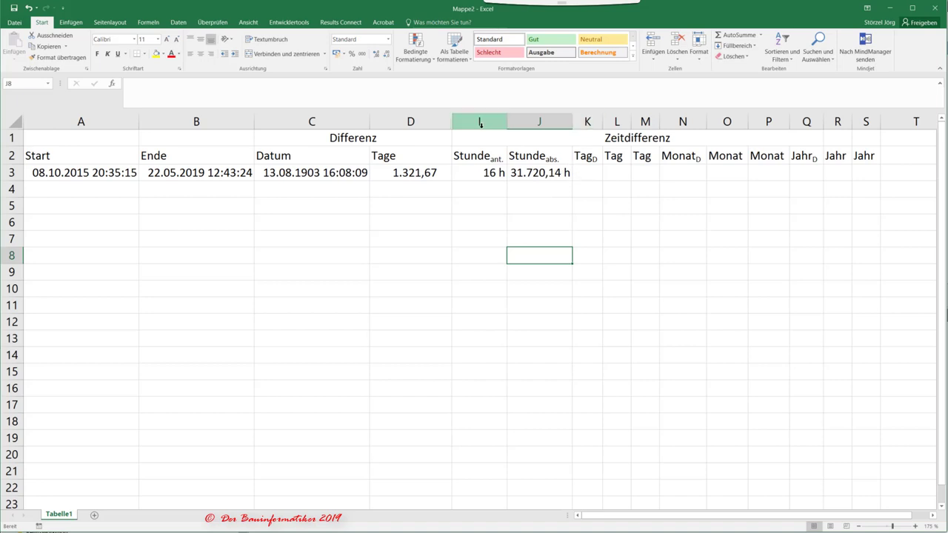
Hide the hour columns I and J
drag(479, 122, 544, 123)
right_click(544, 122)
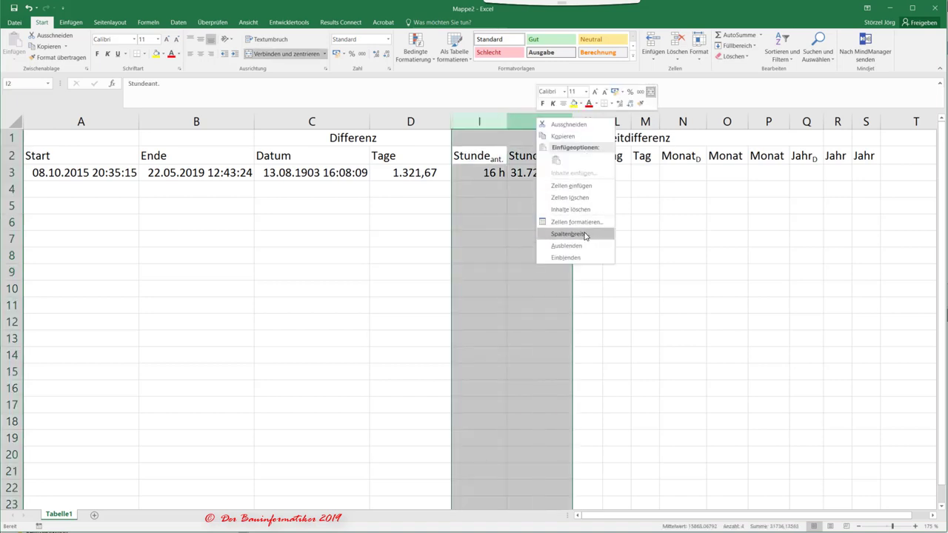
click(570, 233)
click(468, 177)
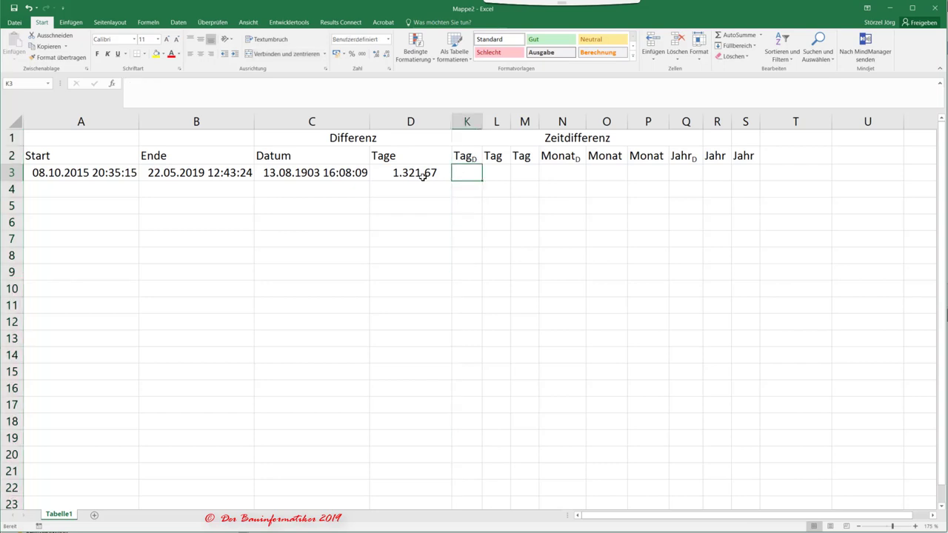
Relabel D2 as Tage with subscript abs
click(388, 170)
click(390, 157)
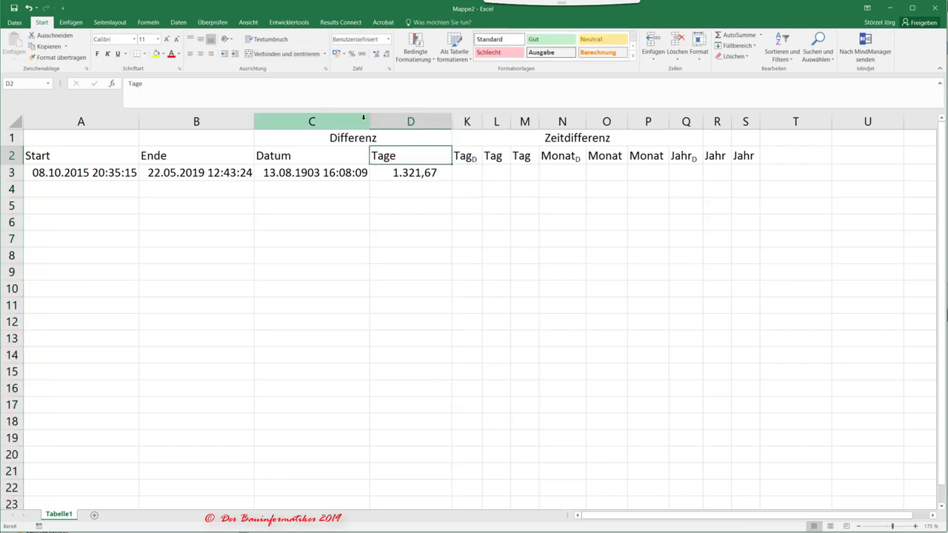
click(273, 99)
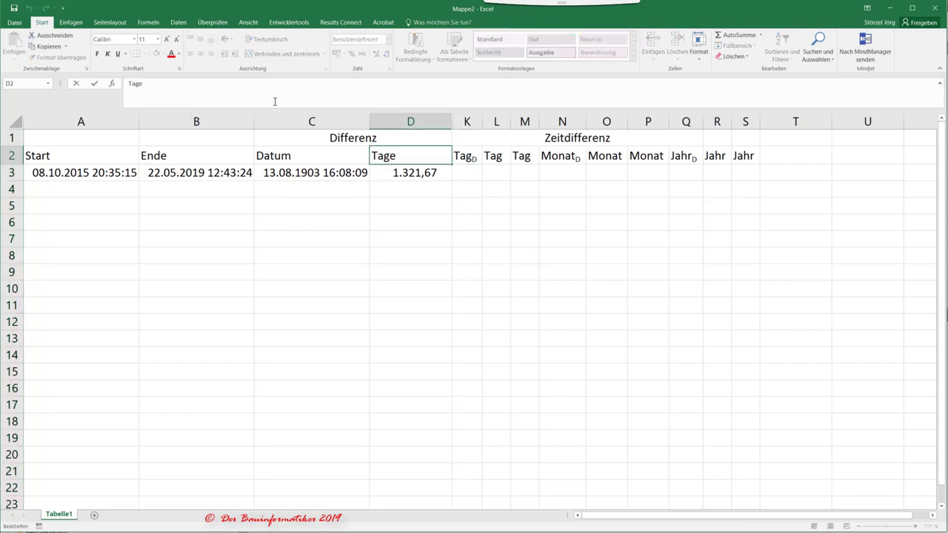
text(abs.)
click(180, 69)
click(388, 356)
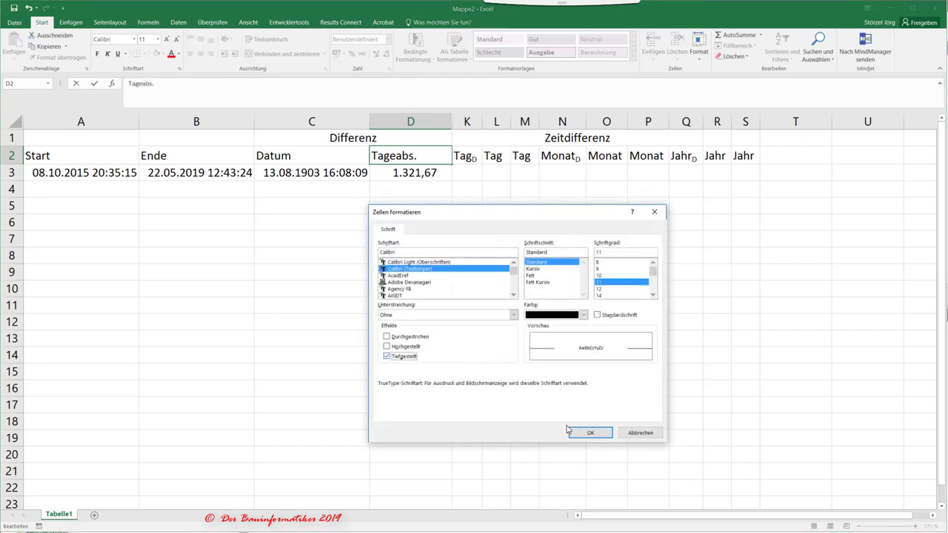
key(Return)
click(457, 318)
click(476, 172)
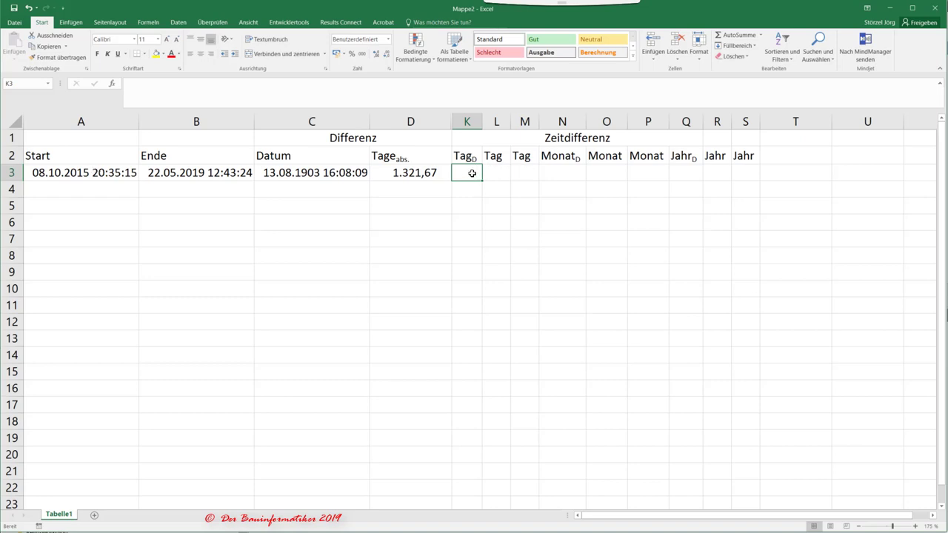
Start a DATEDIF formula in K3 and bring up its argument helper
text(=datei)
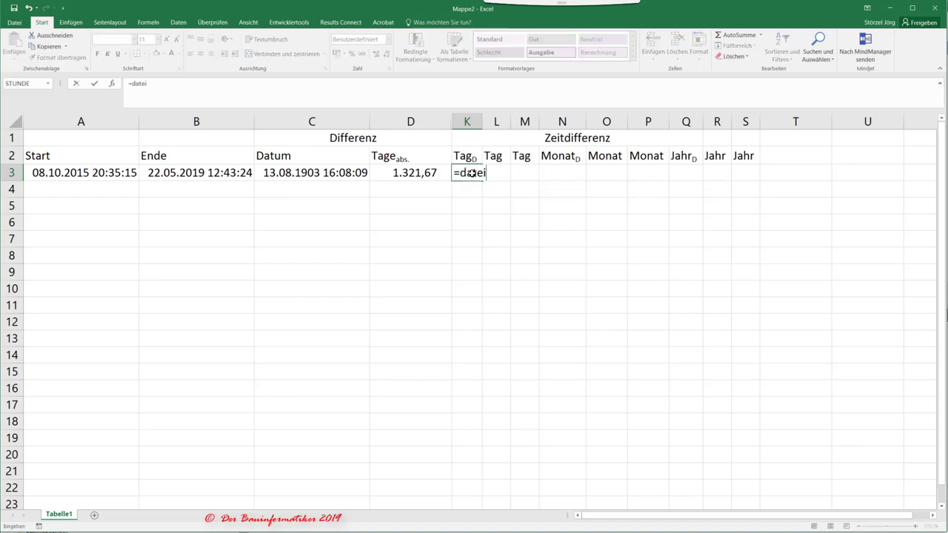
text(d)
key(BackSpace)
key(BackSpace)
text(dif()
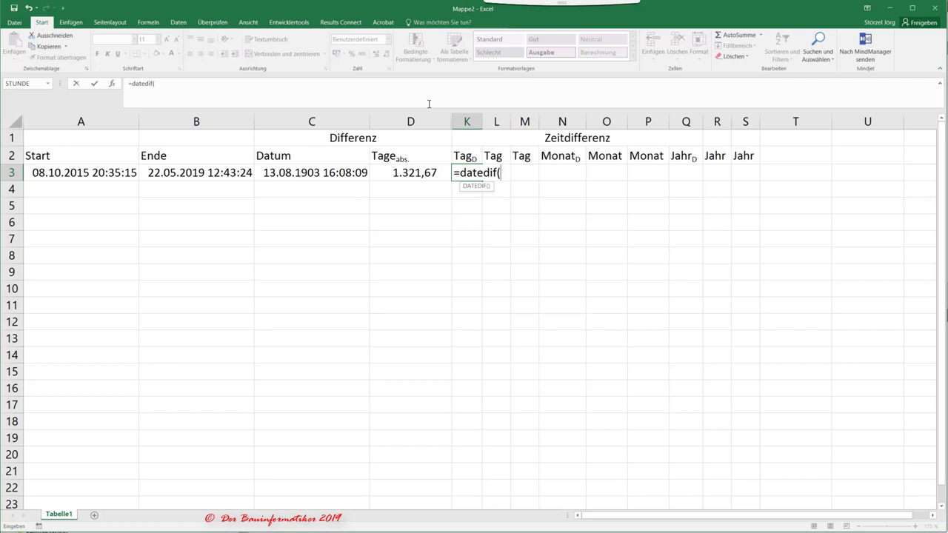
text(;;)
click(123, 83)
click(112, 84)
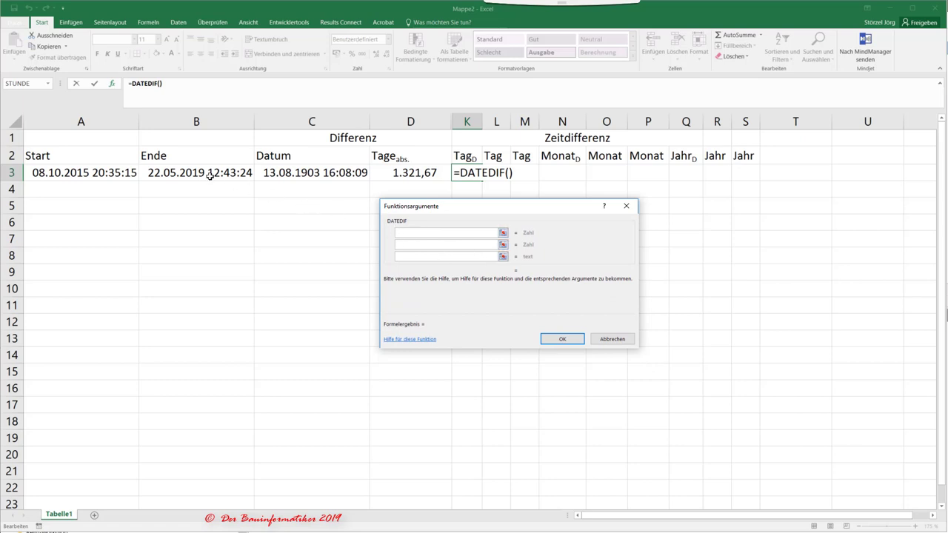
Set DATEDIF arguments A3, B3 and "d" so K3 shows 1322 d
click(85, 172)
click(415, 245)
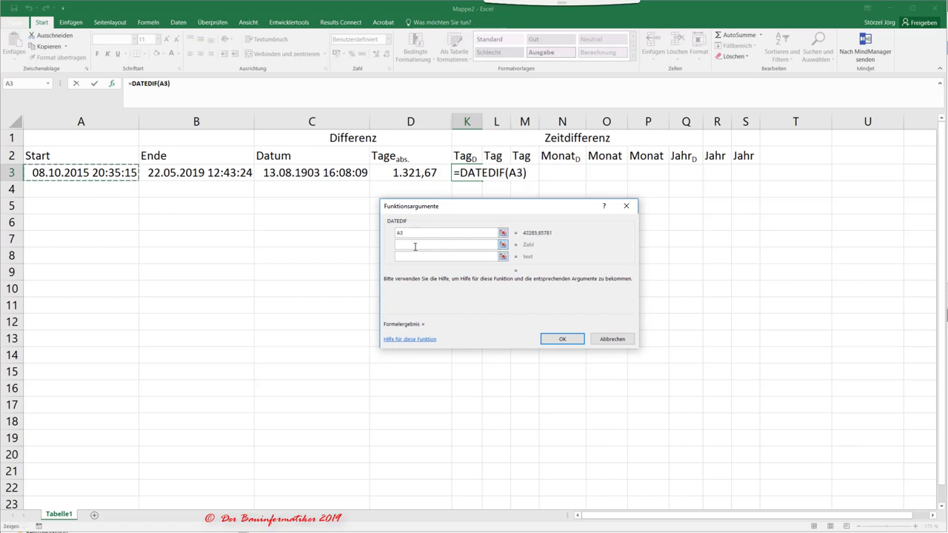
click(172, 178)
click(422, 256)
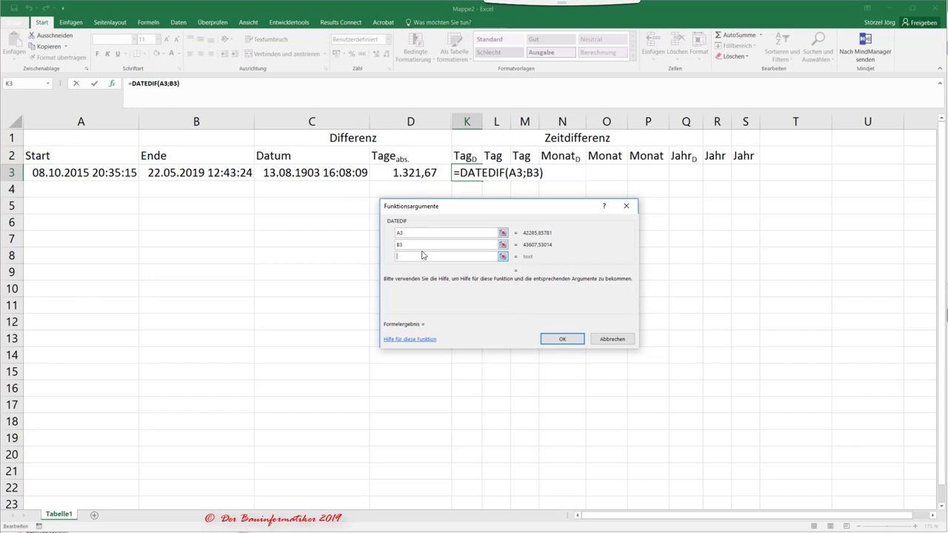
text("d")
click(561, 338)
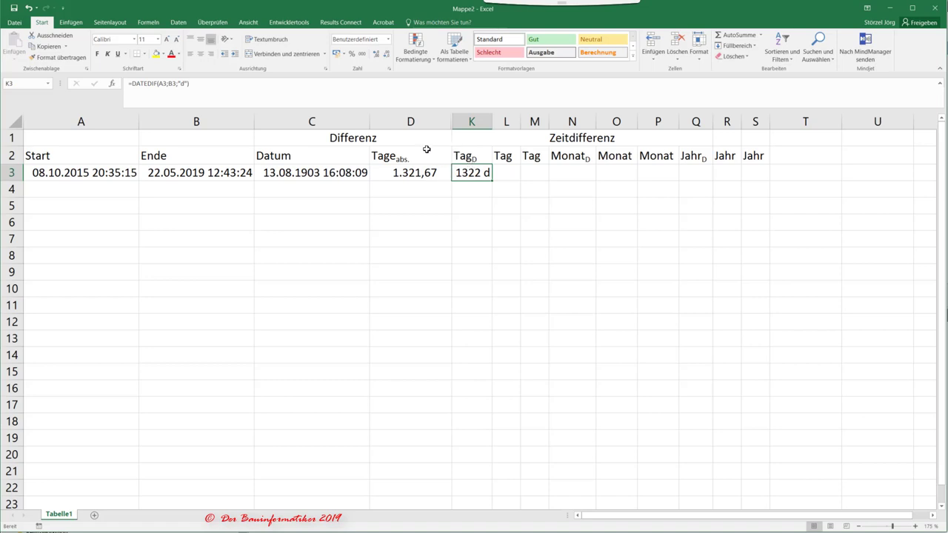
click(184, 82)
key(ctrl+Return)
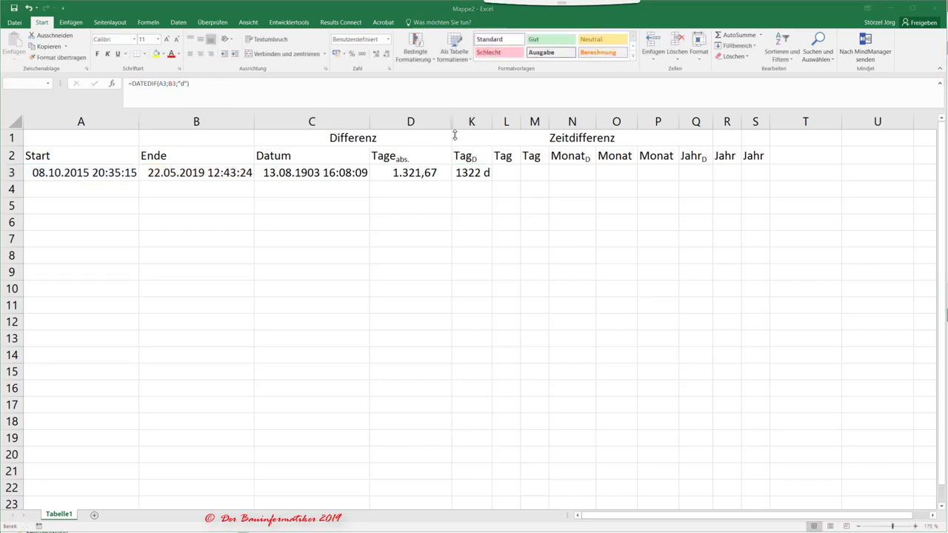
click(477, 173)
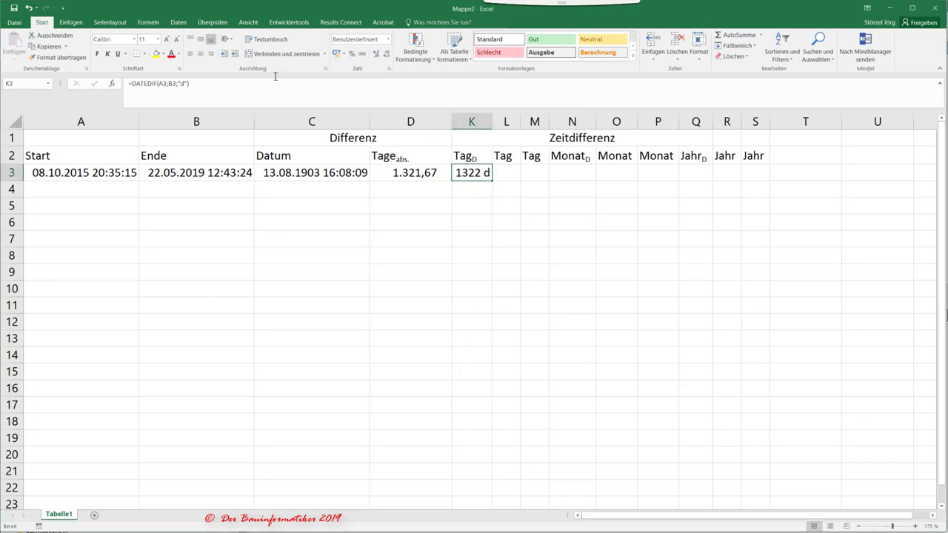
Change K3's unit to "md", giving =DATEDIF(A3;B3;"md") and 14 d
click(182, 84)
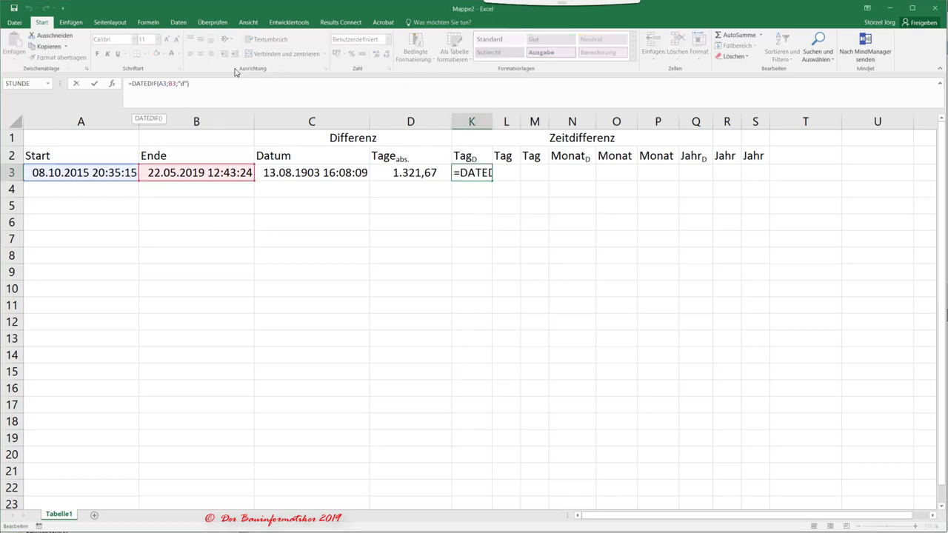
text(m)
key(Return)
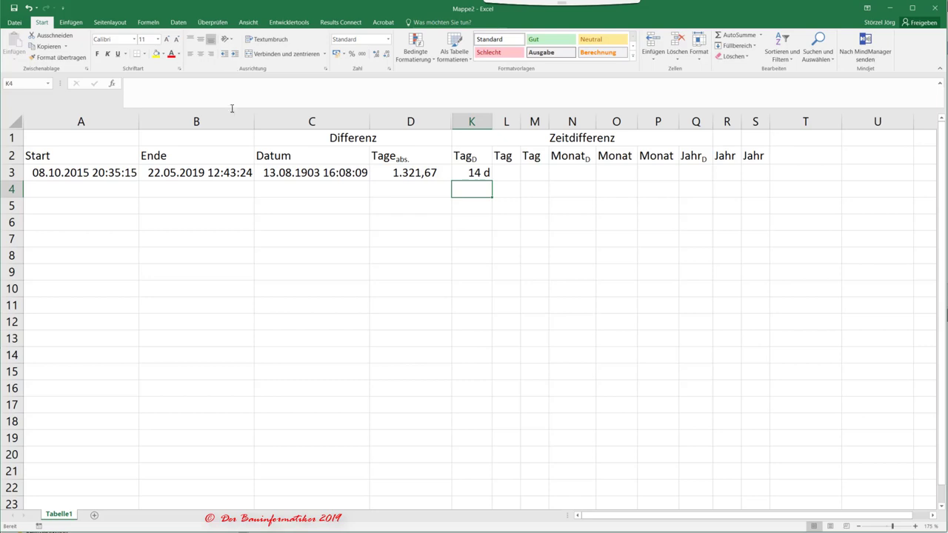
click(470, 170)
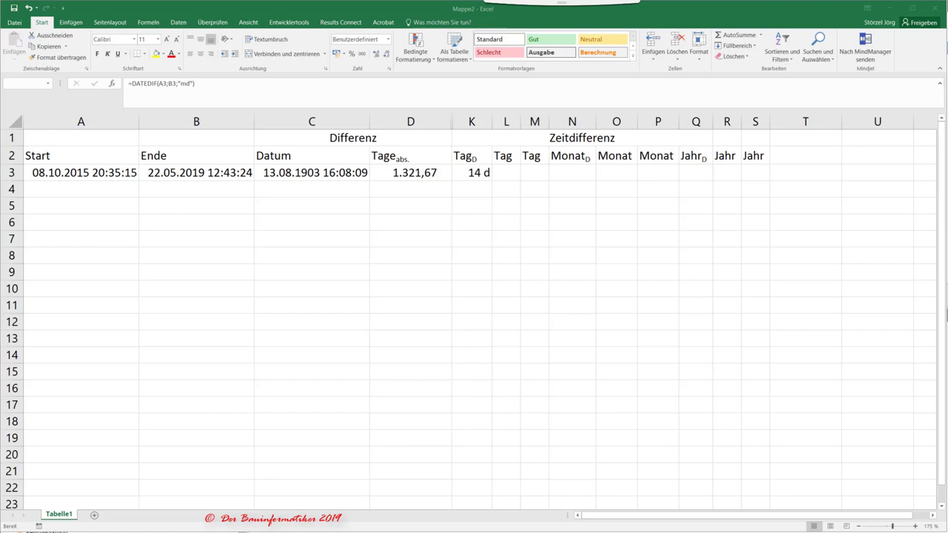
click(476, 168)
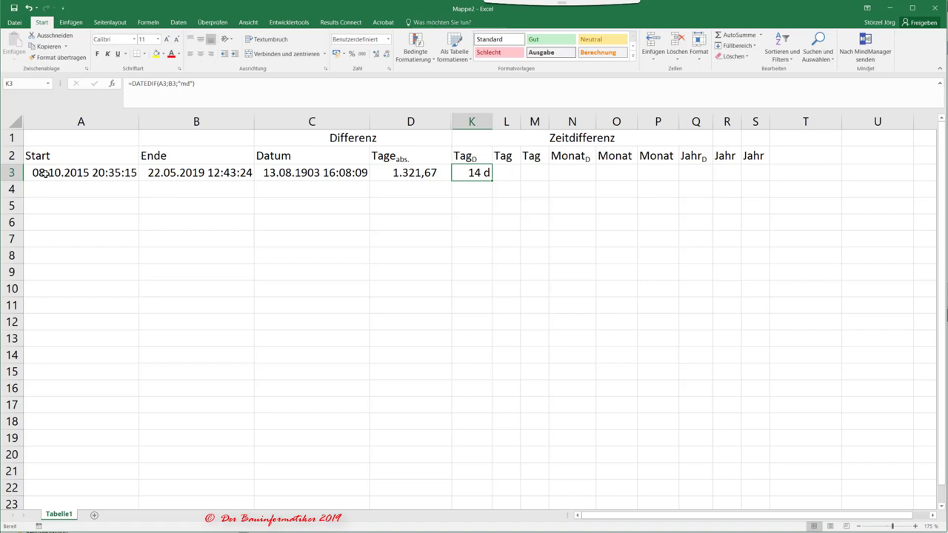
key(Right)
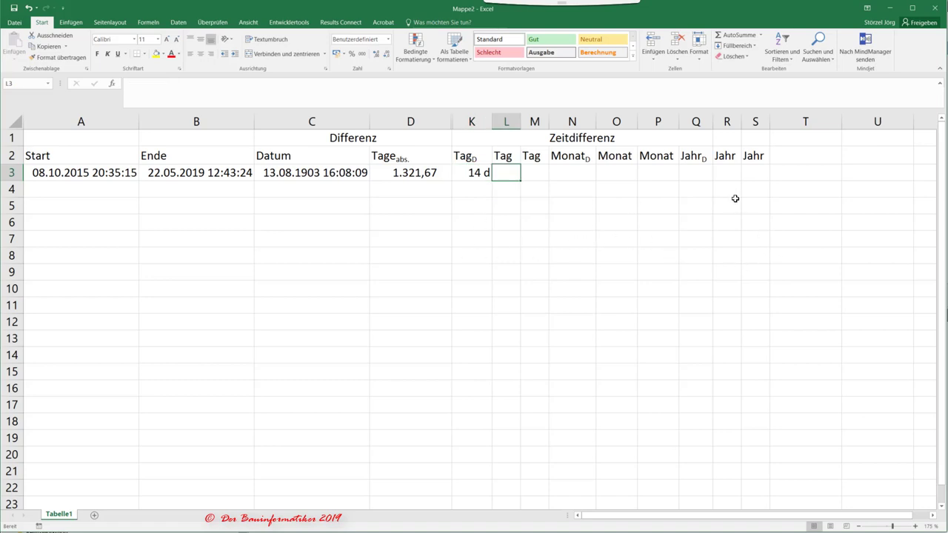
Enter =TAG(B3)-TAG(A3) in L3, giving 14 d
text(=T)
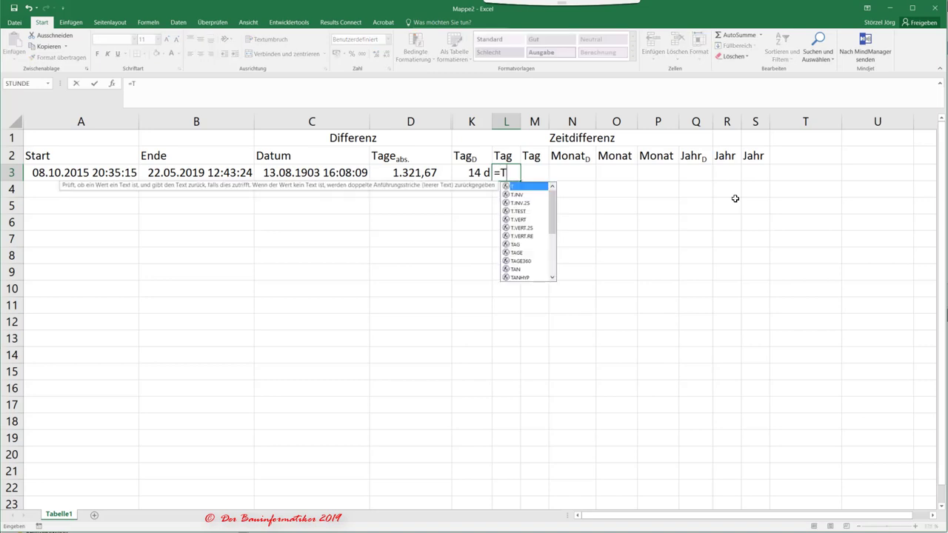
text(A)
key(BackSpace)
text(ag)
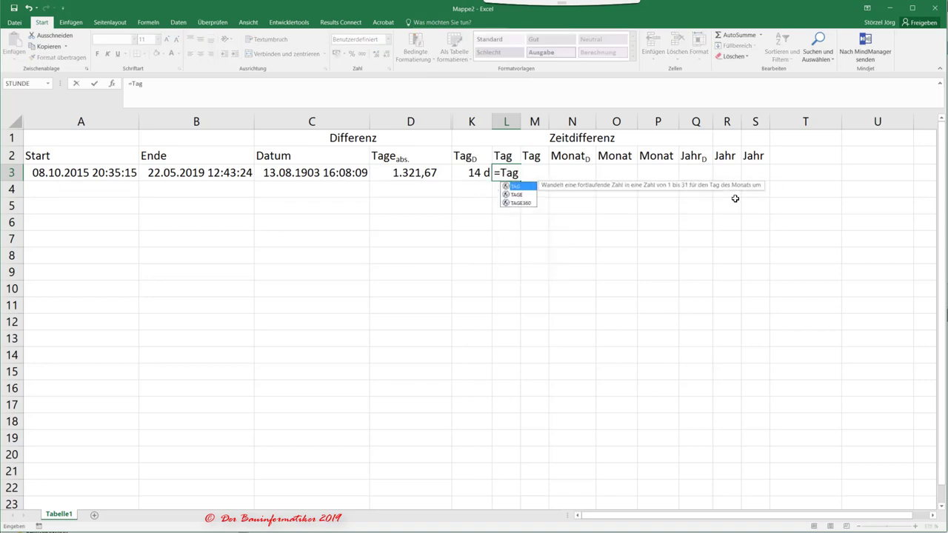
text(()
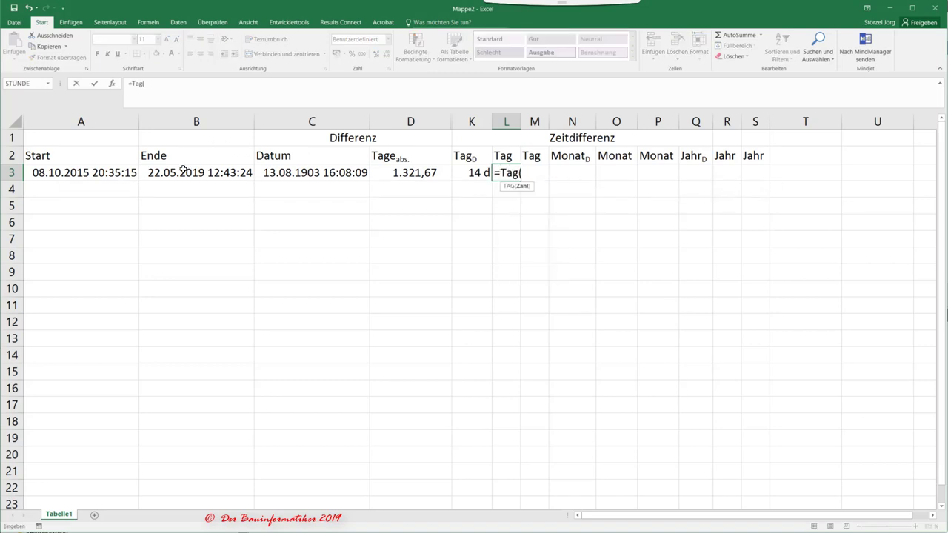
click(184, 169)
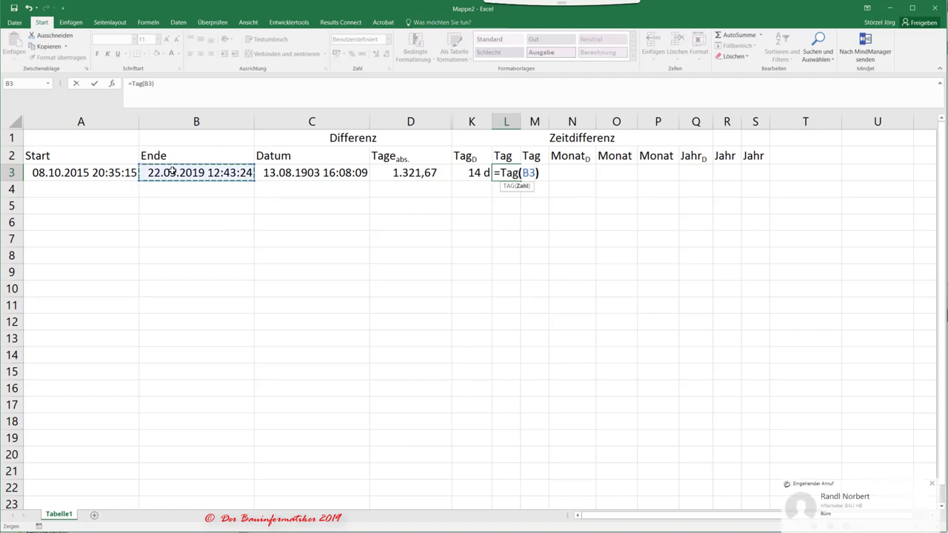
text()-)
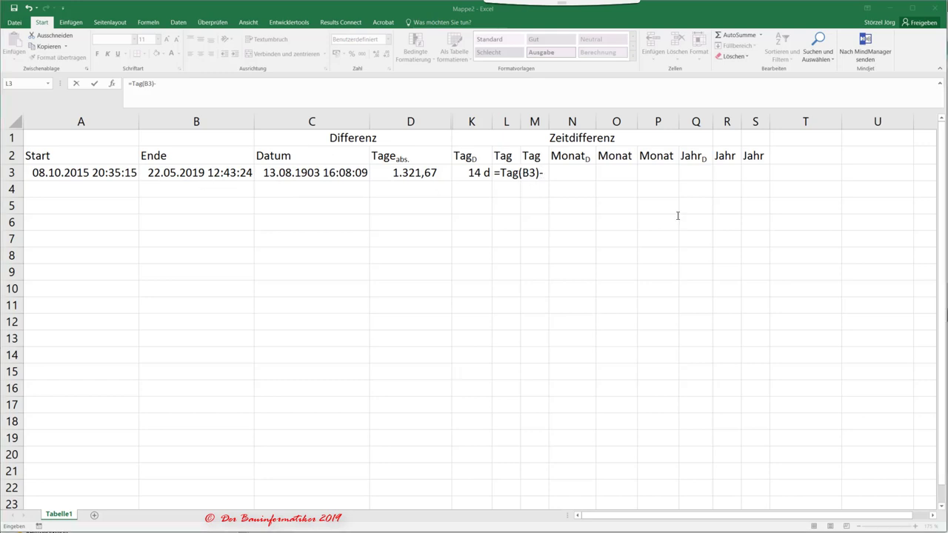
click(204, 83)
text(ta)
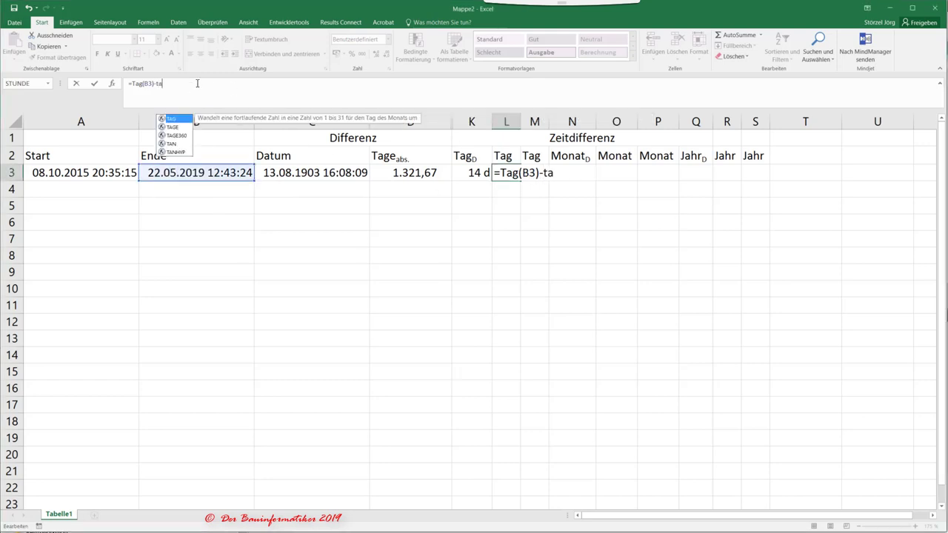
text(g(A)
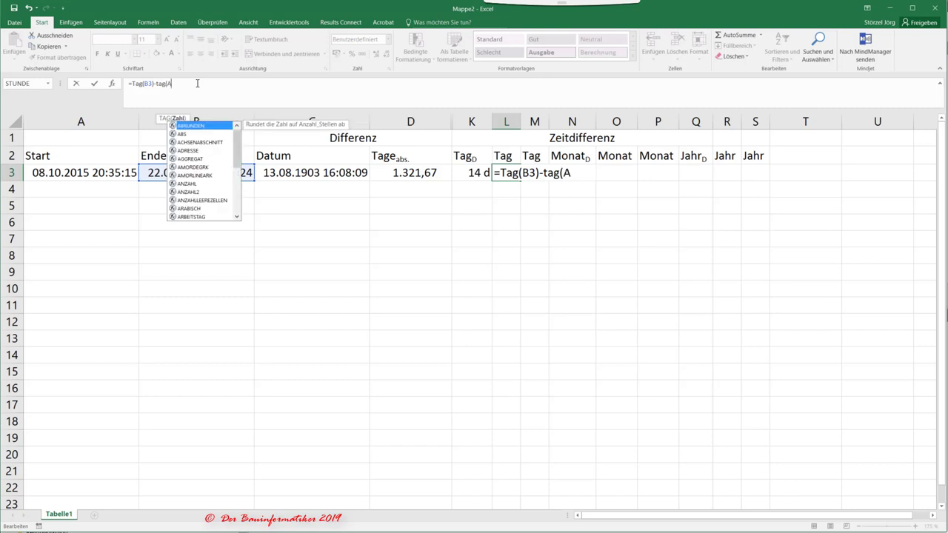
text(3)
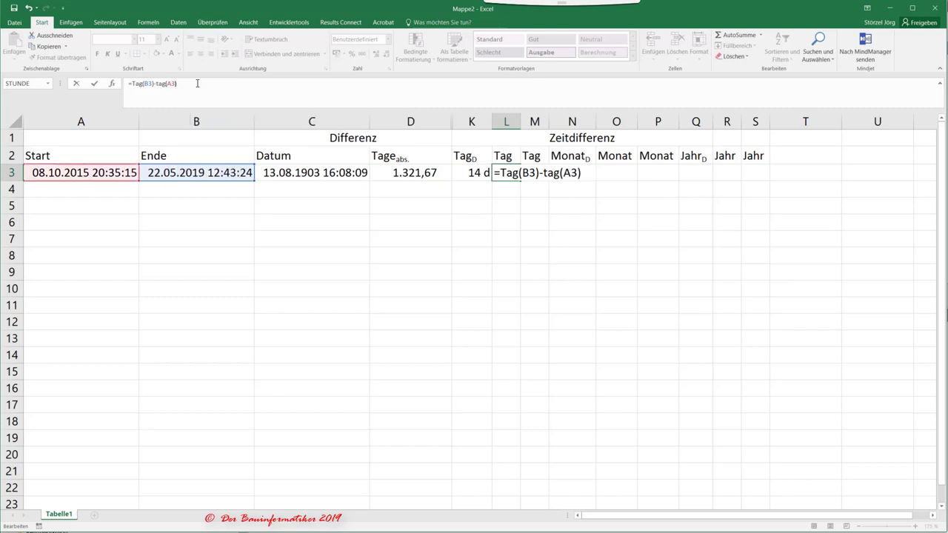
key(Return)
Compare L3's formula with the DATEDIF formula in K3, then select M3
click(464, 168)
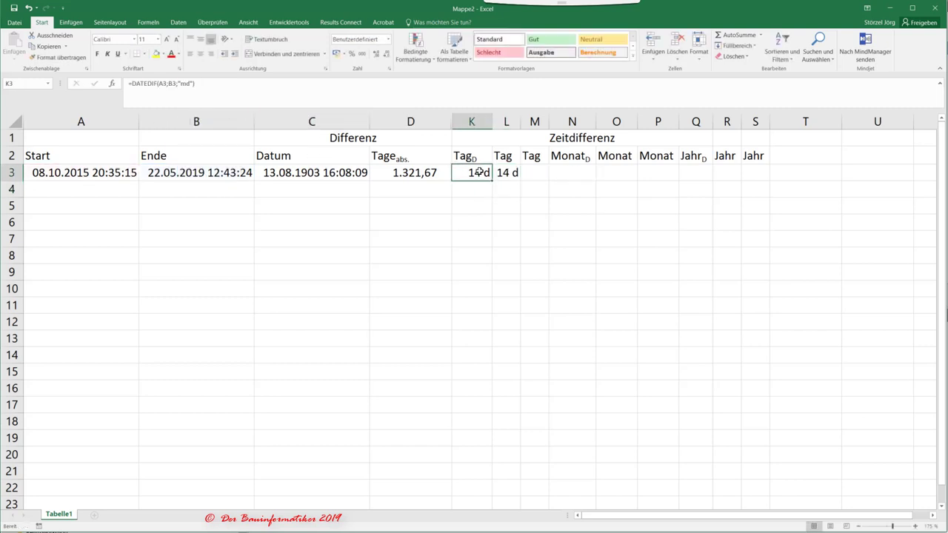
click(499, 176)
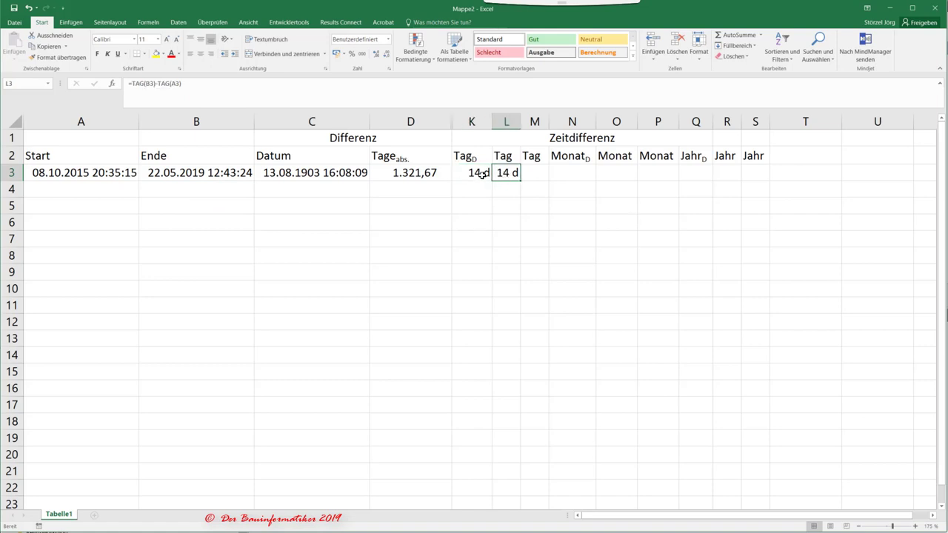
click(481, 175)
click(505, 175)
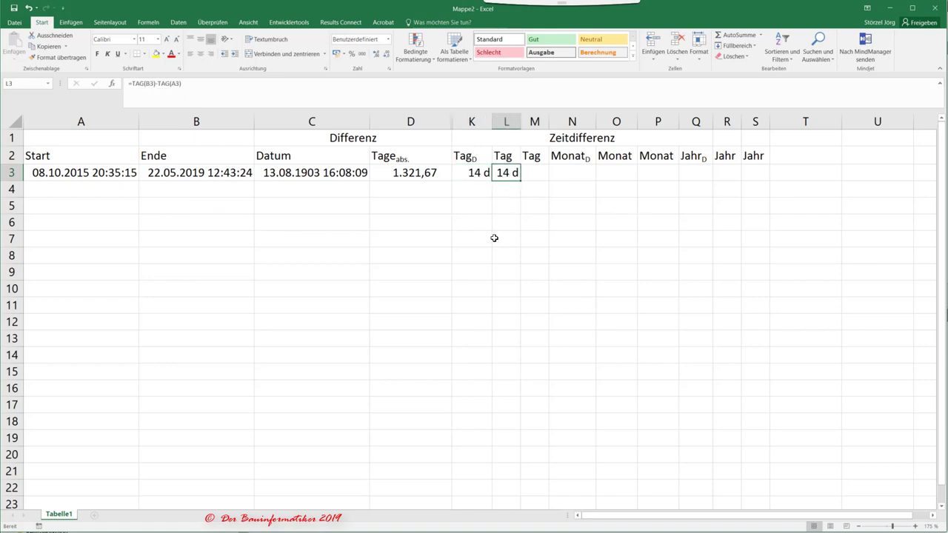
click(524, 174)
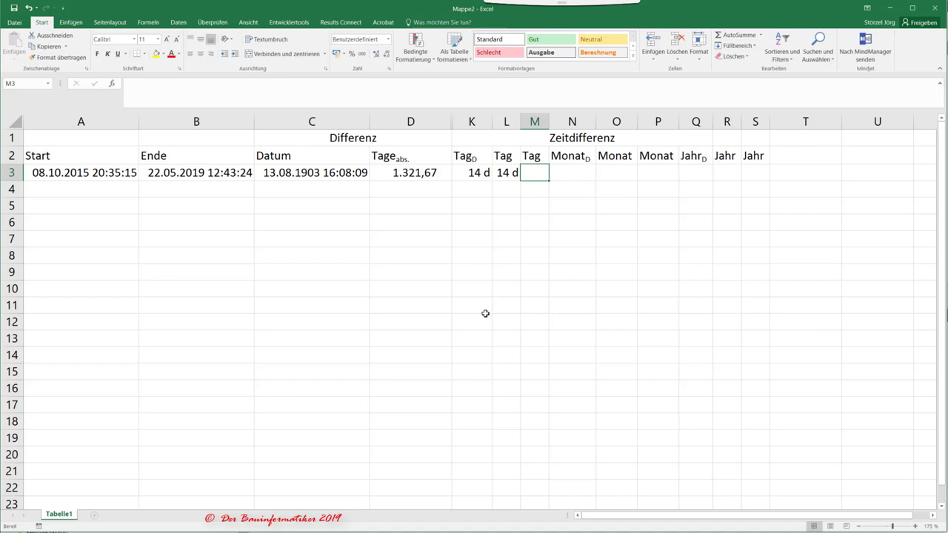
click(507, 172)
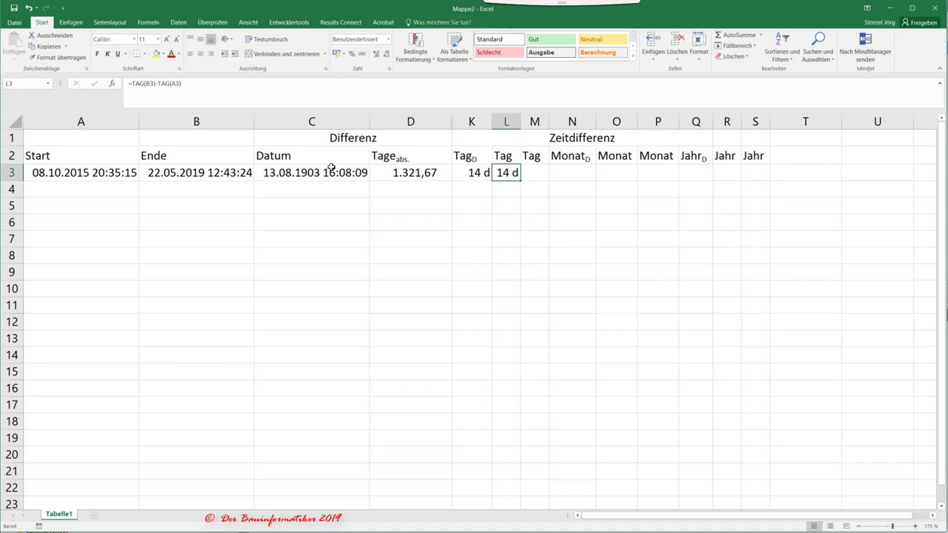
click(528, 173)
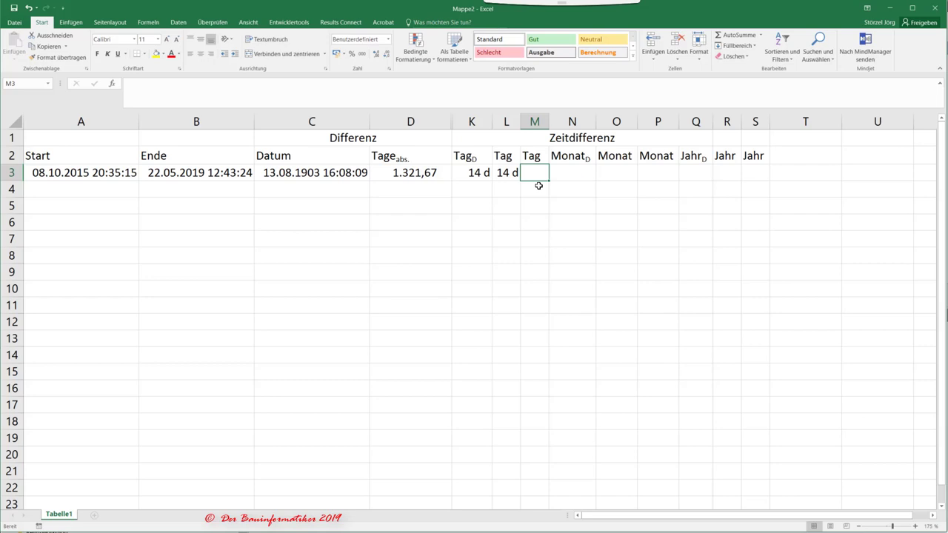
Insert =TAG(C3) into M3 from the Datum u. Uhrzeit functions, showing 13 d
click(148, 23)
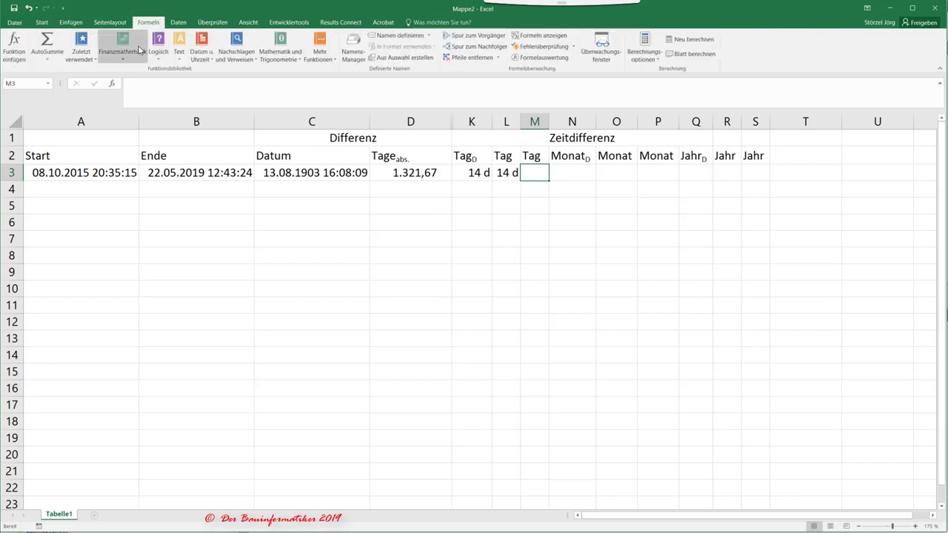
click(203, 57)
click(216, 269)
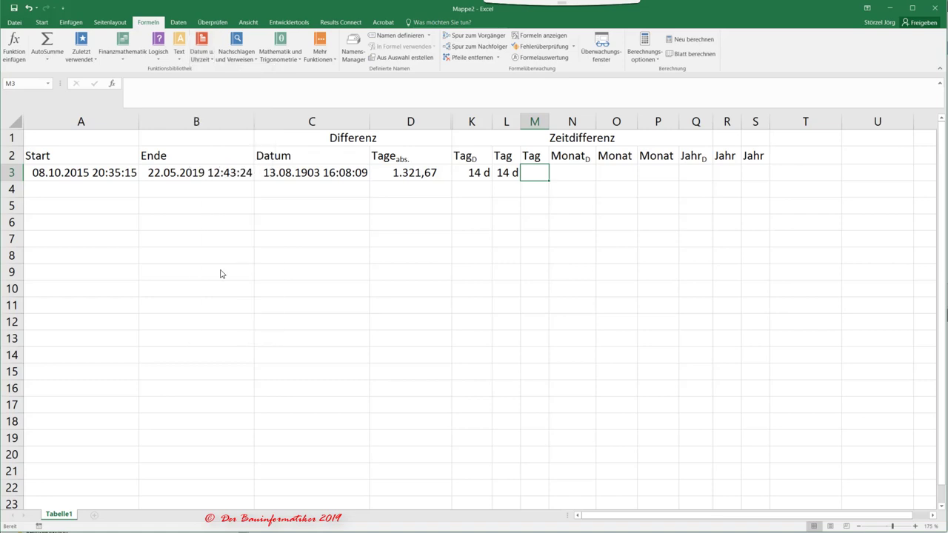
click(277, 173)
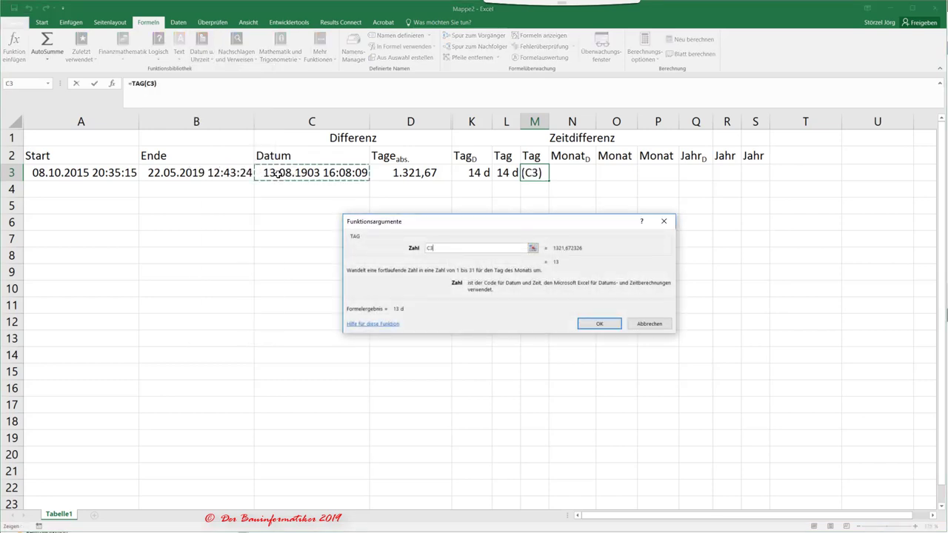
click(599, 324)
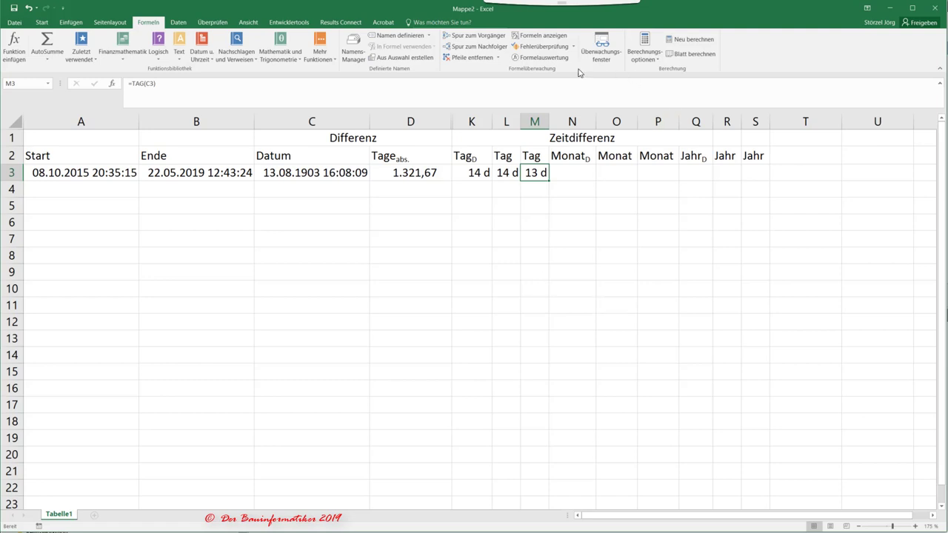
Hide the three Tag columns K through M, then select N3
click(484, 120)
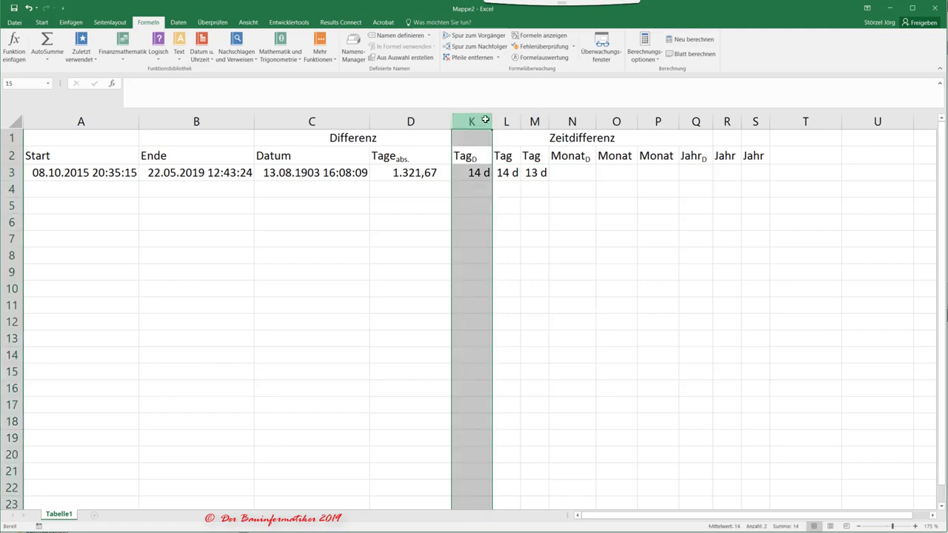
drag(485, 120, 534, 120)
right_click(534, 121)
click(562, 248)
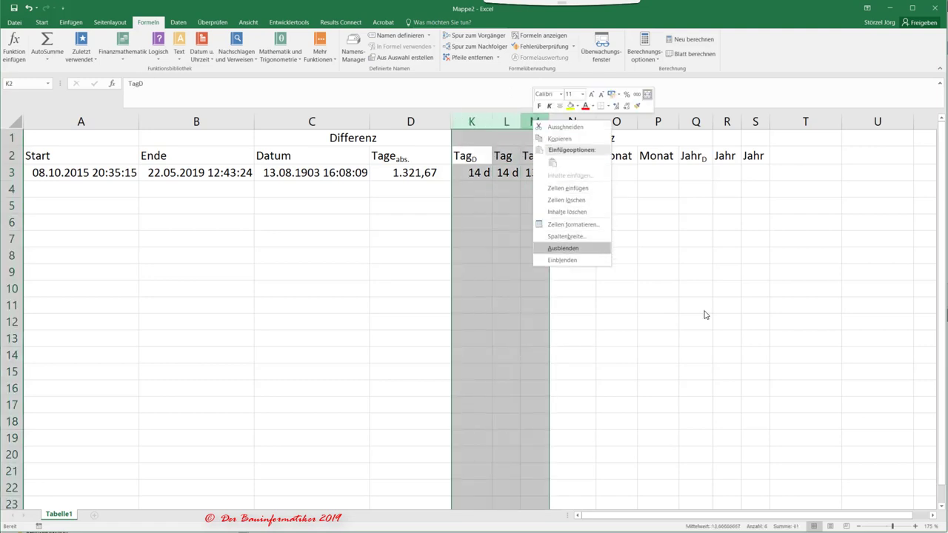
click(478, 170)
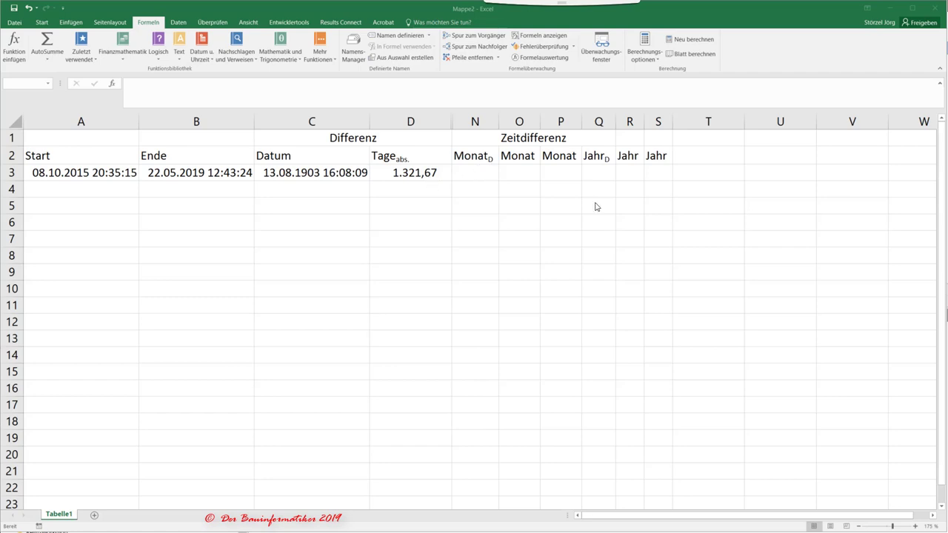
click(478, 172)
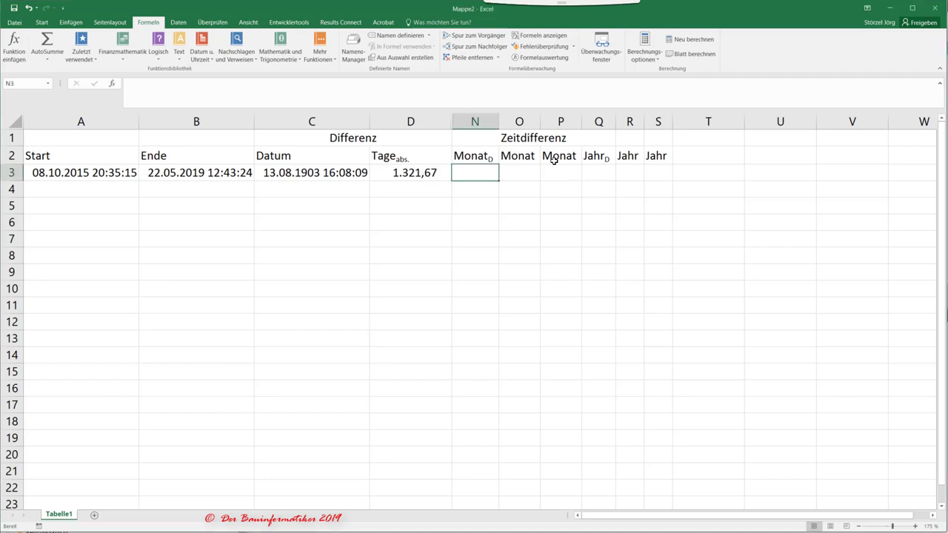
Start a DATEDIF formula in N3 with A3 as start date and B3 as end date
text(=)
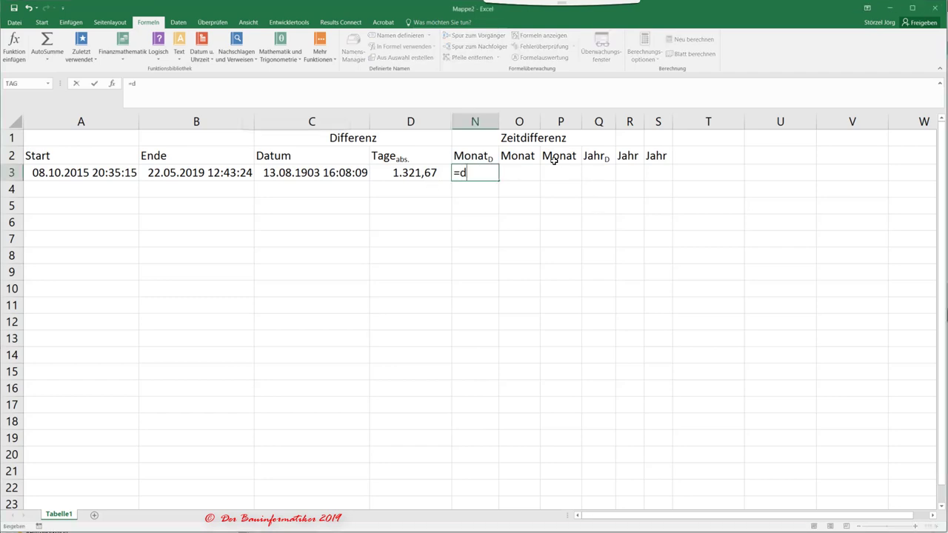
text(datedif)
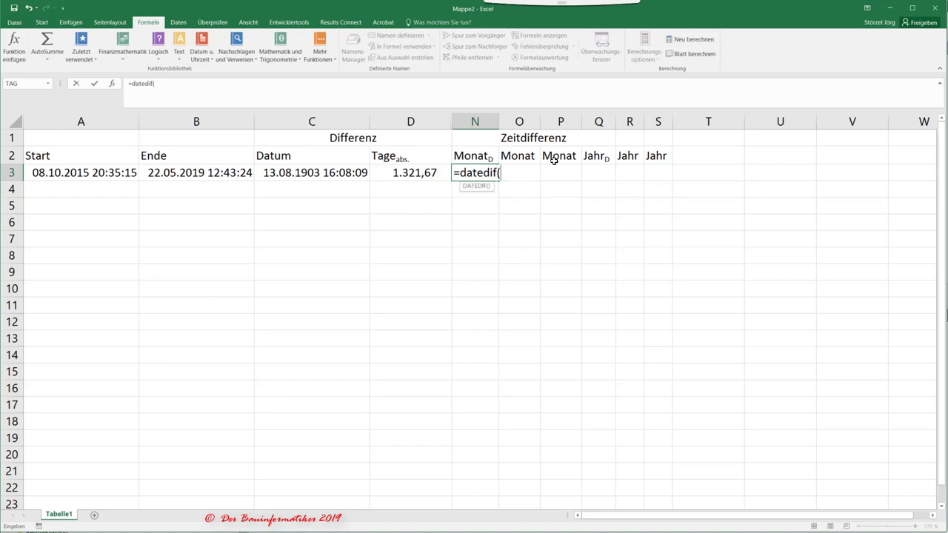
text(())
click(208, 97)
text(;)
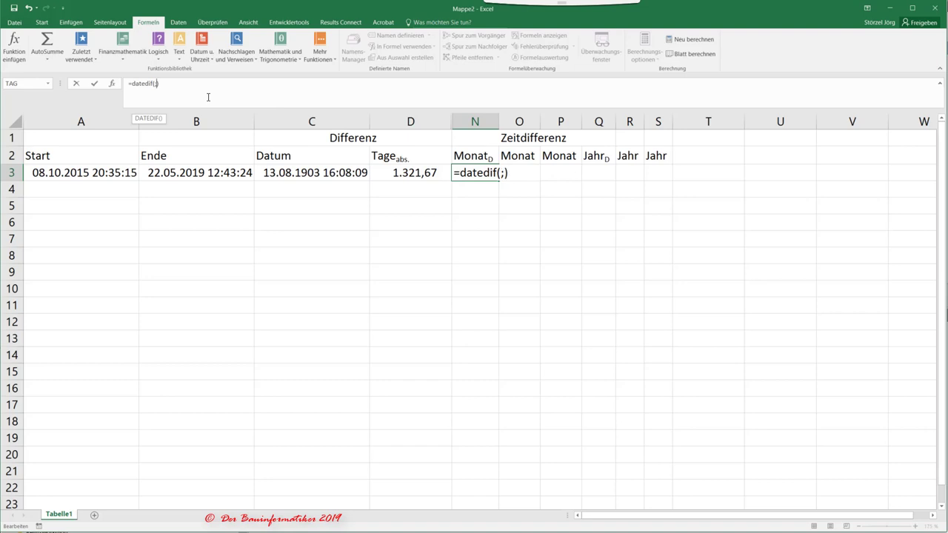
text(;L)
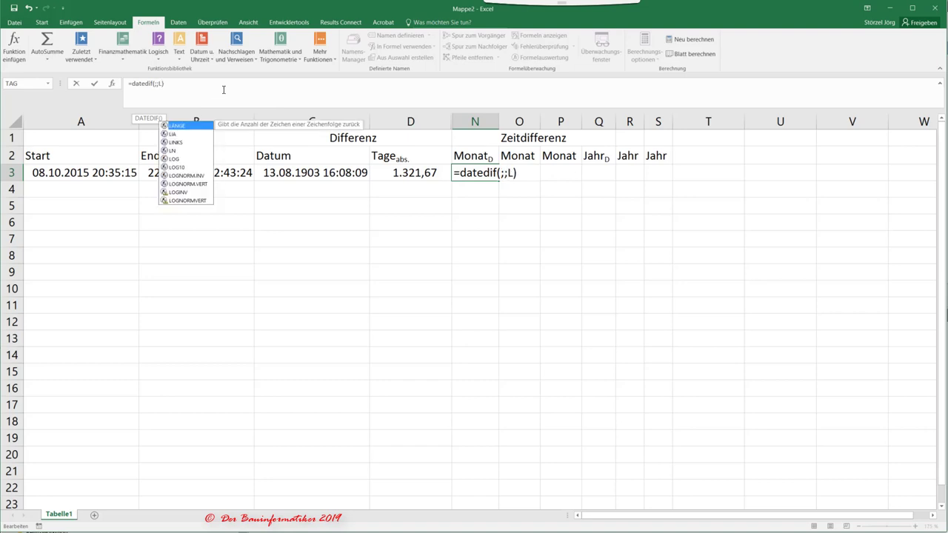
key(BackSpace)
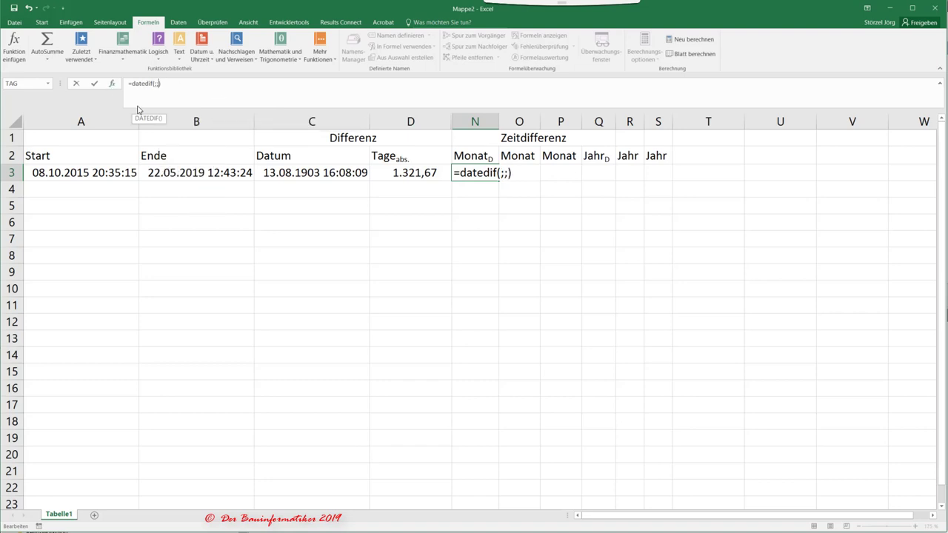
click(111, 84)
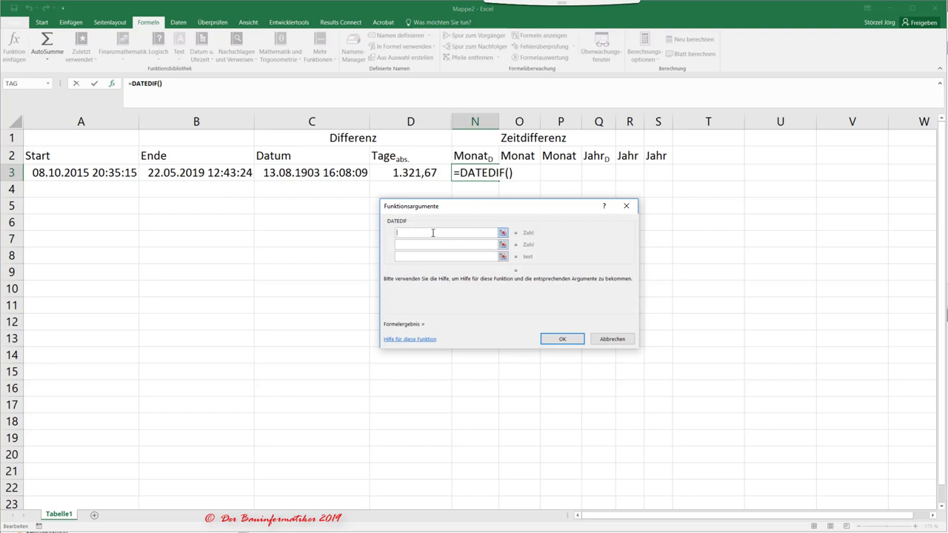
click(124, 170)
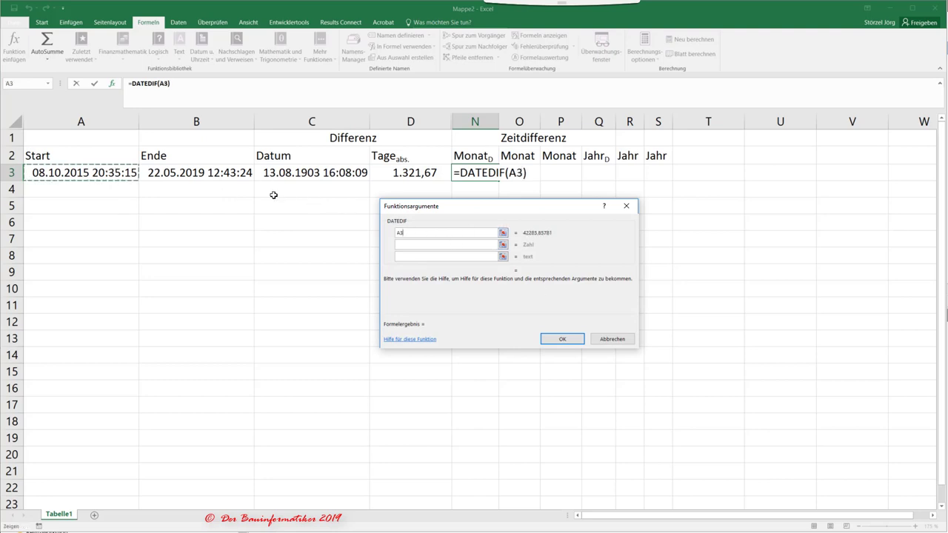
click(402, 243)
click(167, 172)
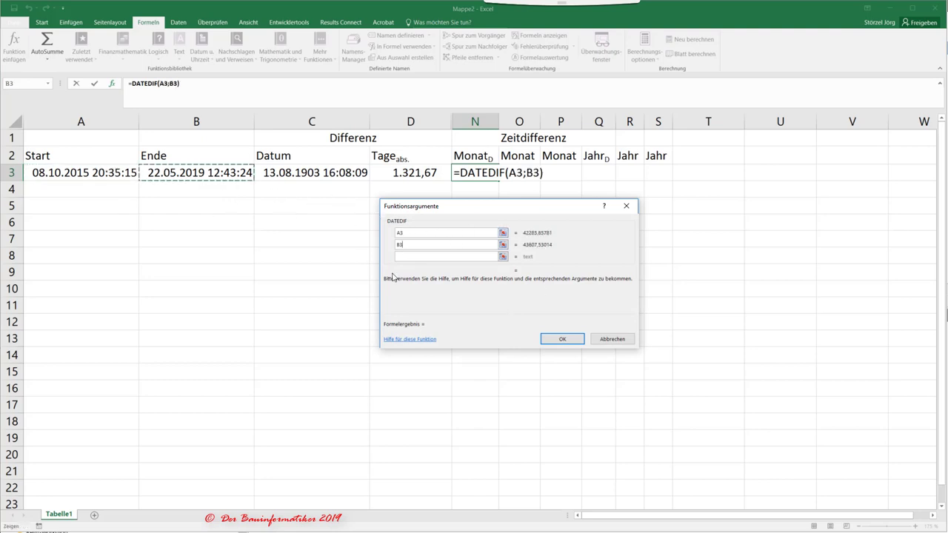
click(433, 256)
Set the DATEDIF unit to "ym" and confirm, giving 7 m in N3
text(m)
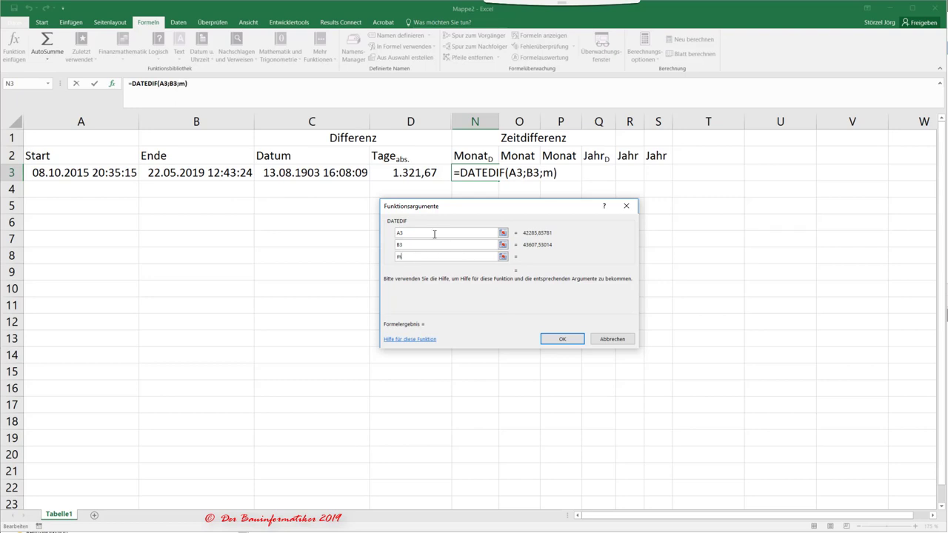
key(BackSpace)
text(")
text(m")
text(y)
key(BackSpace)
key(Left)
text(y)
click(562, 339)
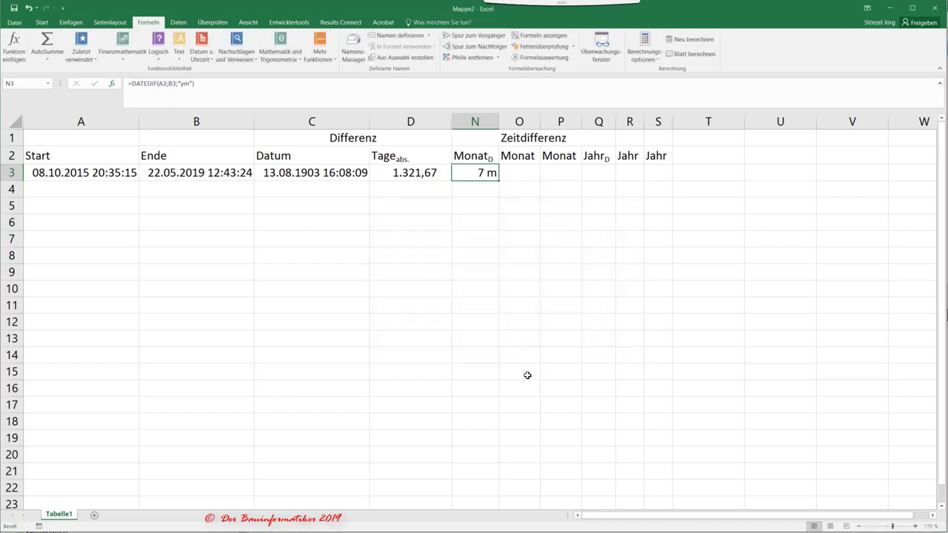
click(523, 165)
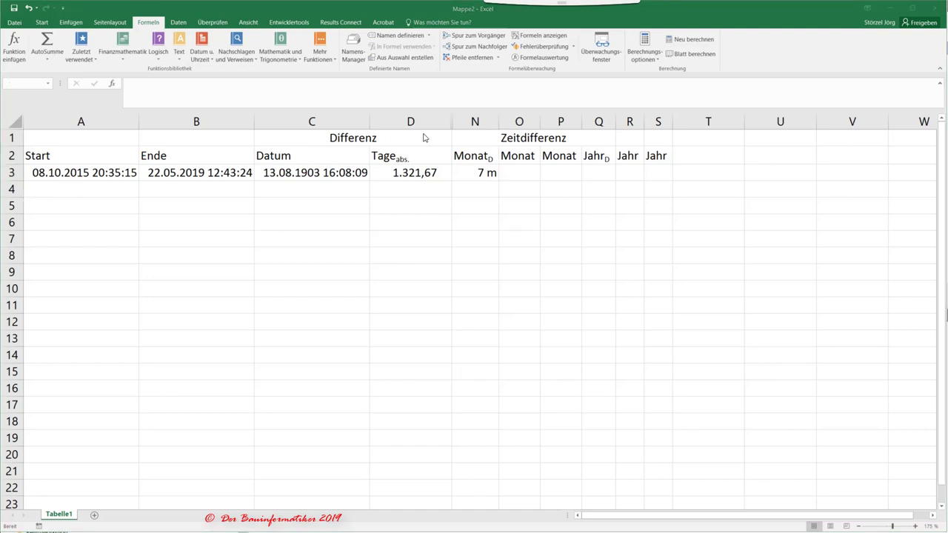
Insert a WENN formula in O3 with the condition MONAT(A3)<MONAT(B3)
click(515, 173)
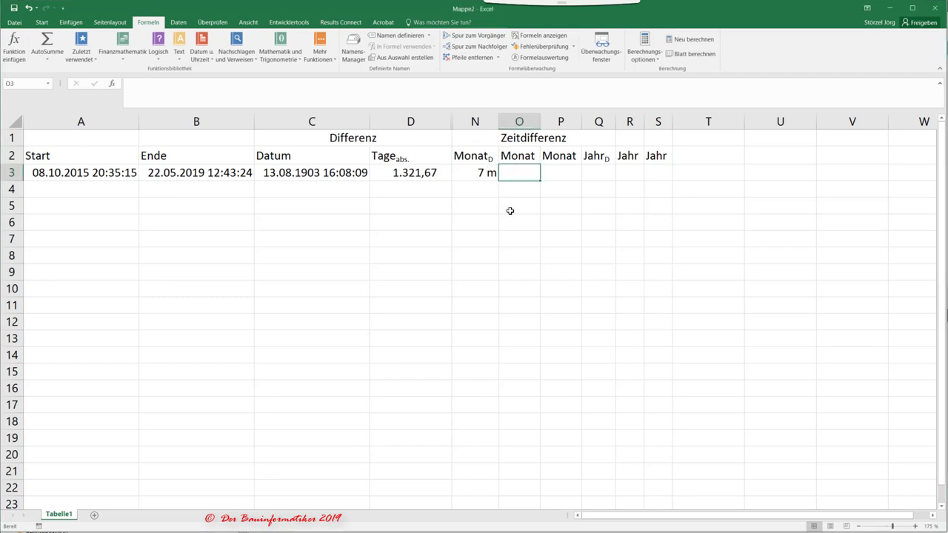
click(164, 58)
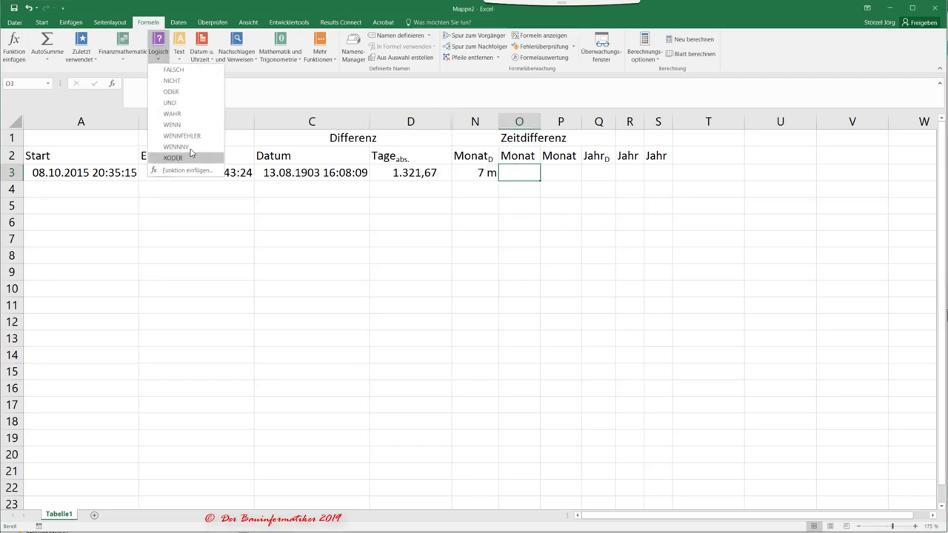
click(189, 115)
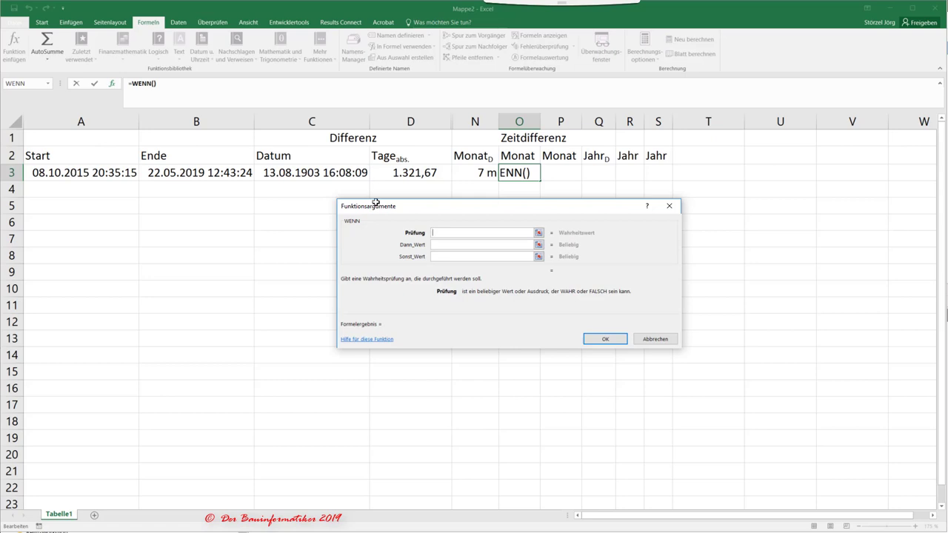
text(Monat)
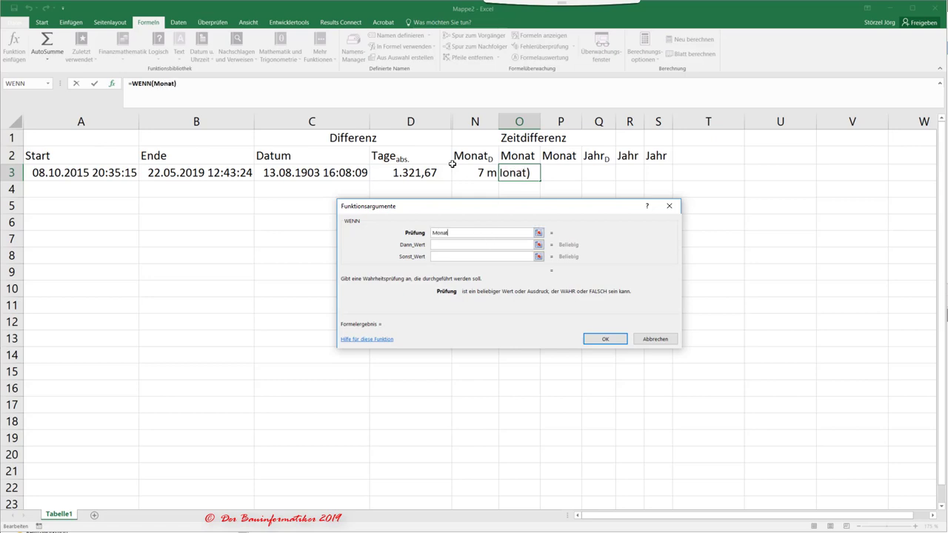
text((A3))
text(<)
text(Monat()
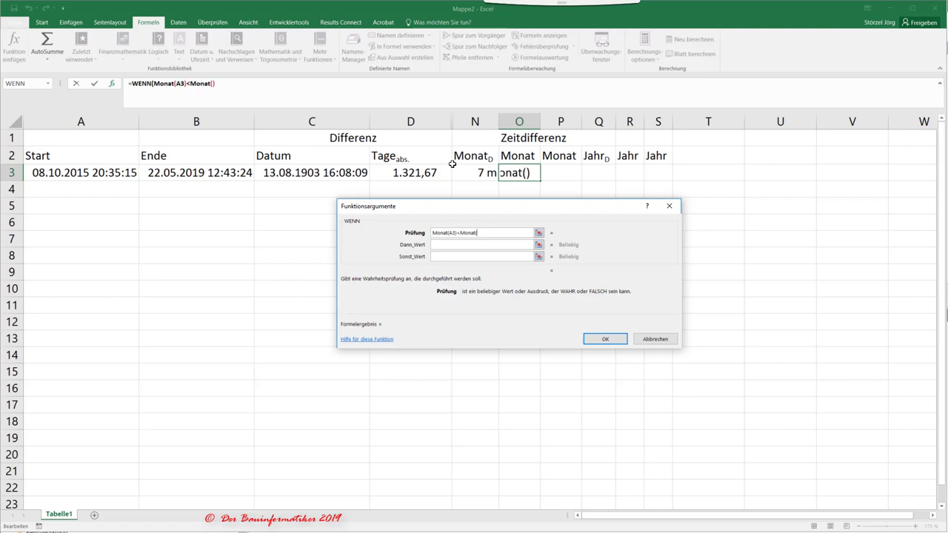
text(b3))
click(449, 246)
text(M)
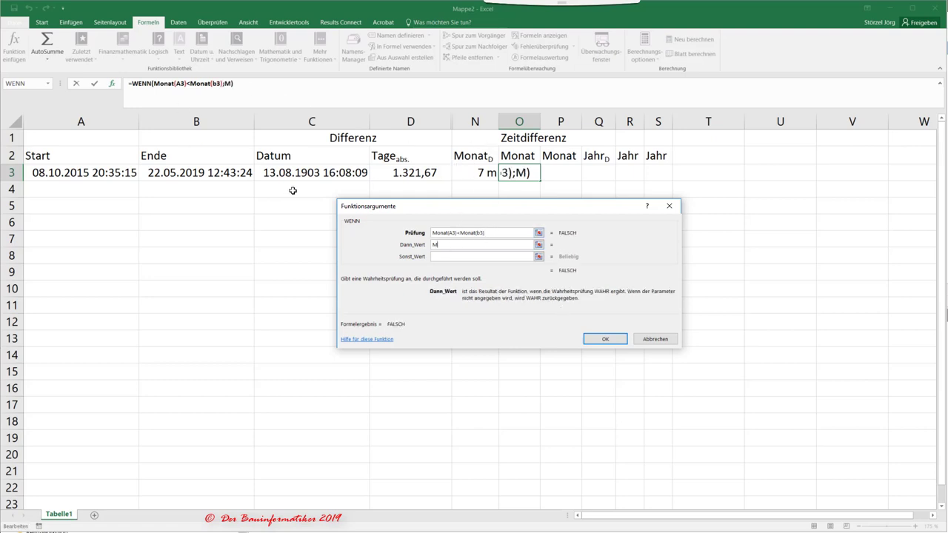
Set the WENN if-true value to MONAT(B3)-MONAT(A3)
key(BackSpace)
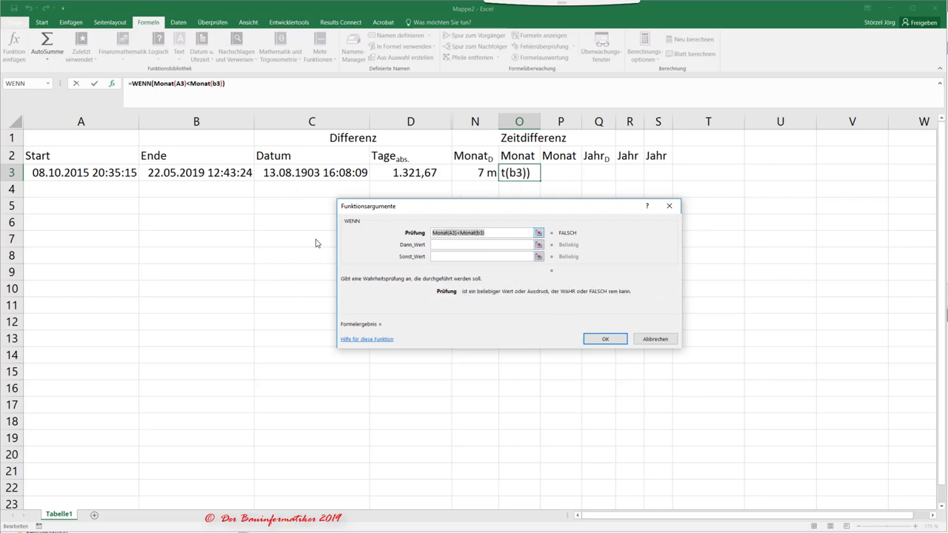
drag(488, 233, 335, 237)
key(ctrl+c)
click(442, 244)
key(ctrl+v)
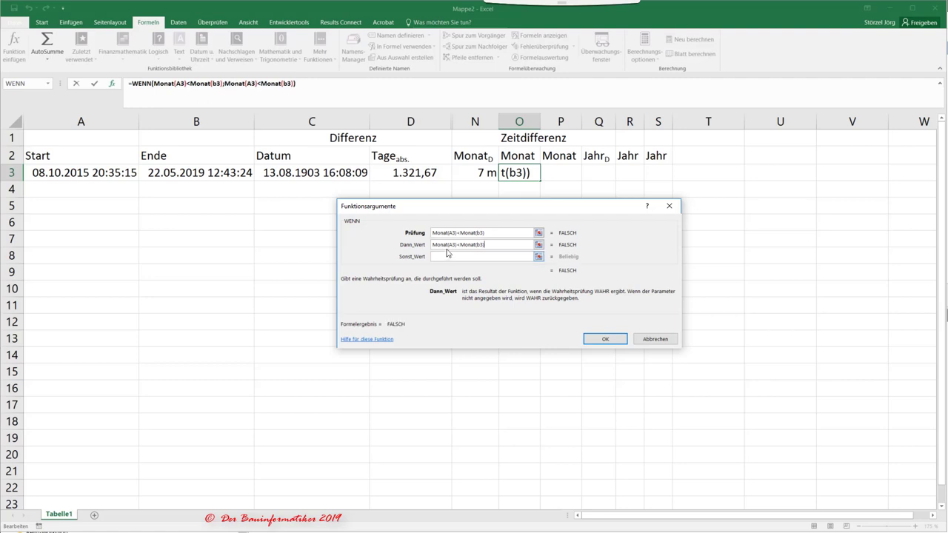
key(BackSpace)
text(b)
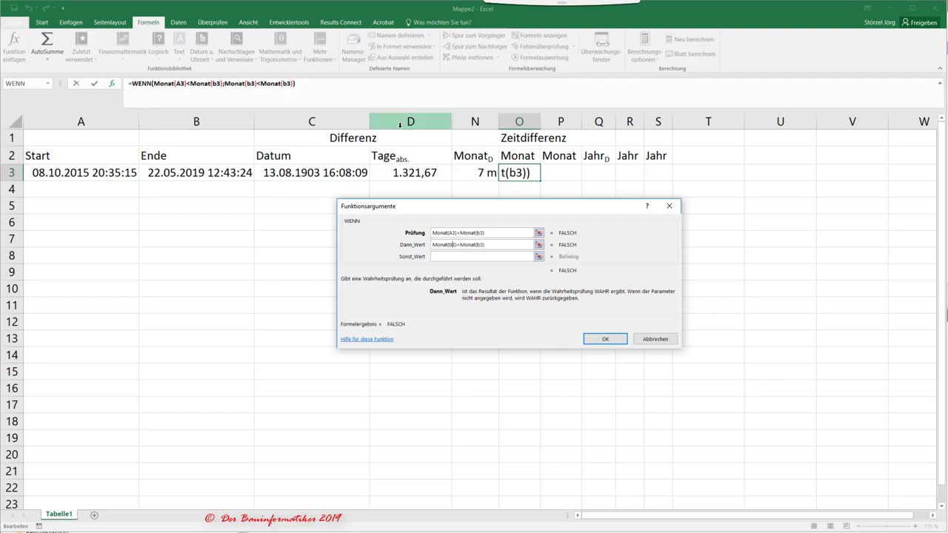
key(Right)
key(Right)
key(Delete)
text(-)
key(BackSpace)
text(a)
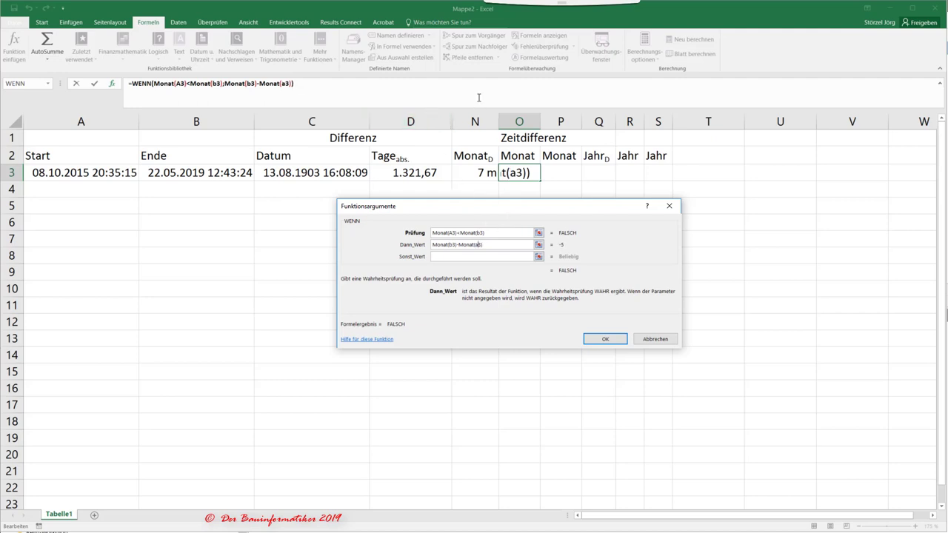
Set the otherwise value to 12-MONAT(A3)+MONAT(B3) and confirm, giving 7 m
click(477, 257)
text(1)
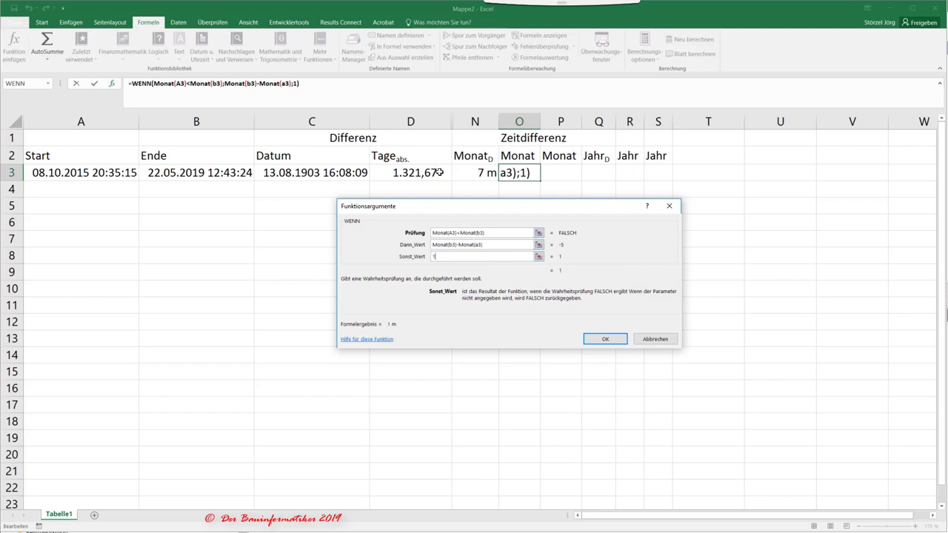
text(2-)
text(mo)
text(nat(a)
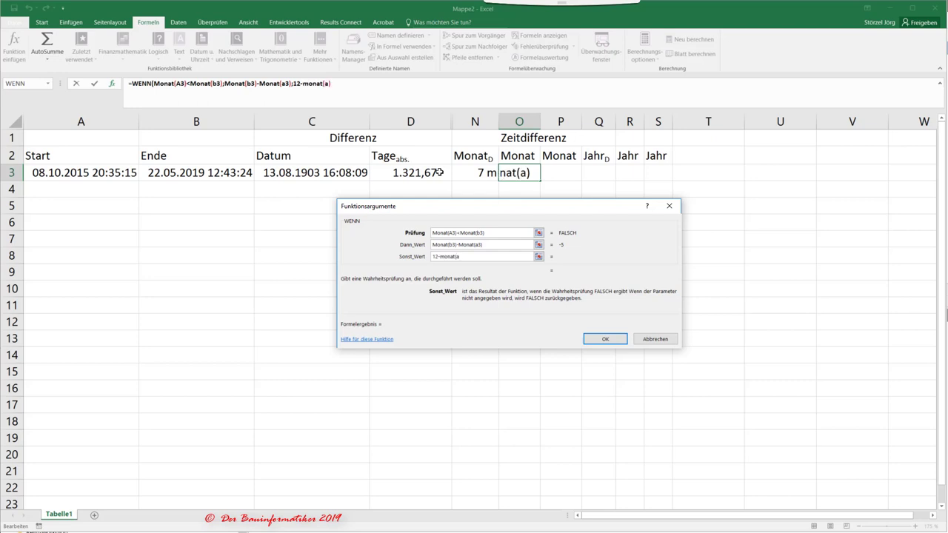
text(3)+)
text(monat)
text((b3)
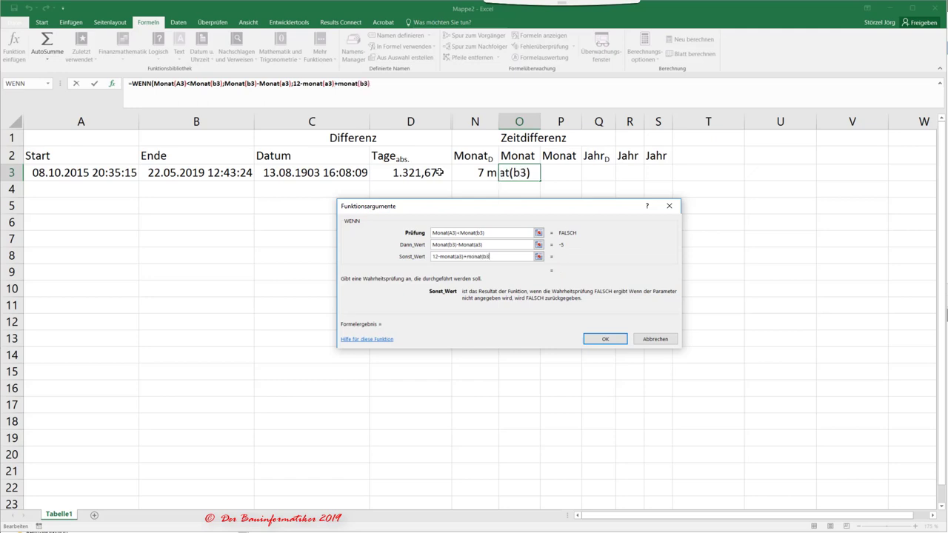
text())
click(598, 338)
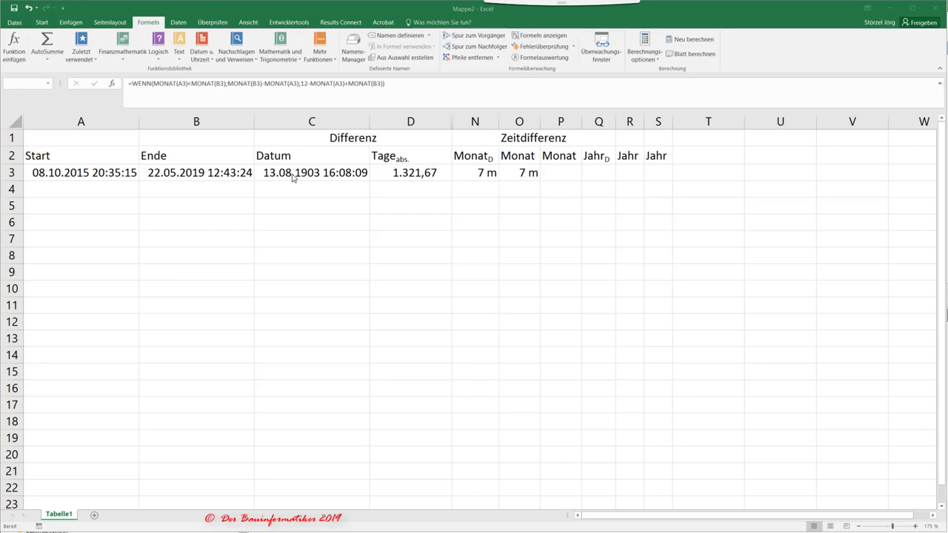
Enter =MONAT(C3) in P3, showing 8 m
click(563, 171)
text(M)
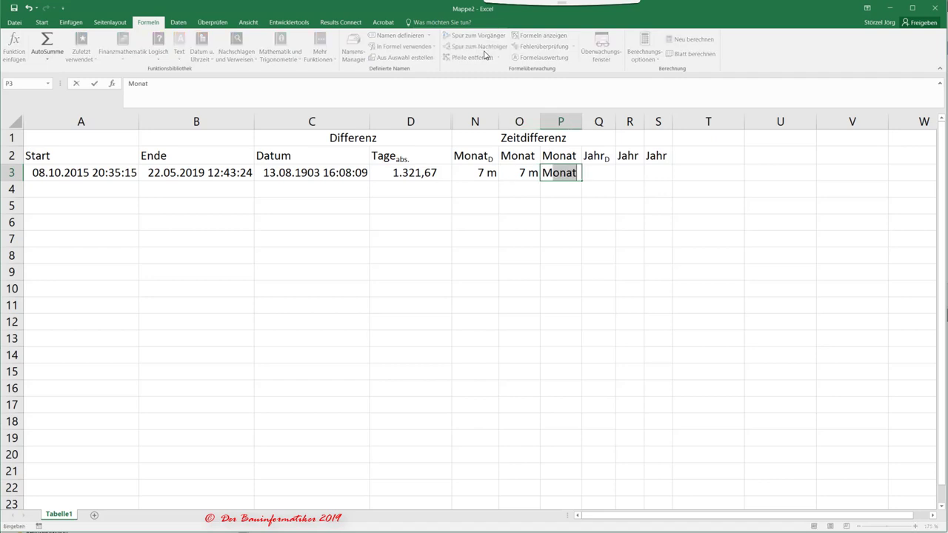
key(BackSpace)
key(BackSpace)
key(Escape)
text(=)
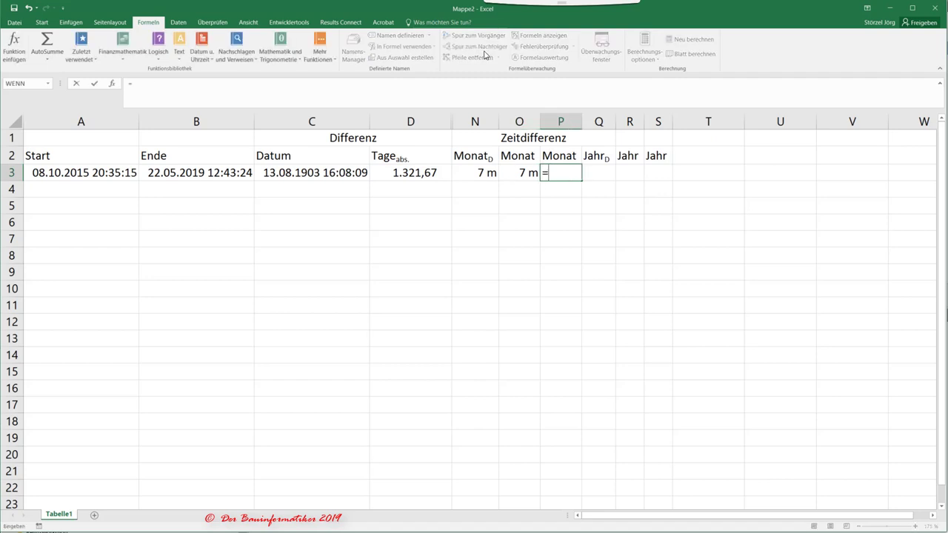
text(monat()
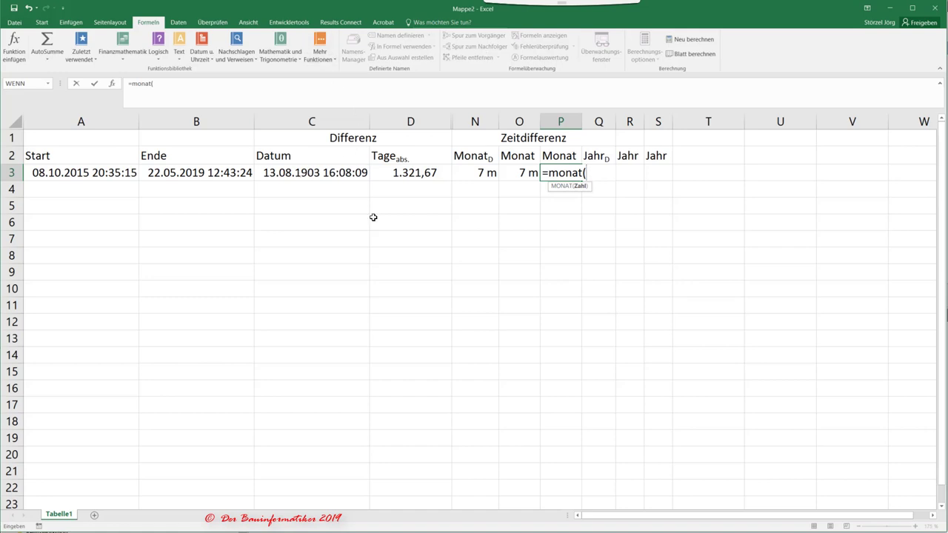
click(314, 172)
text())
key(Return)
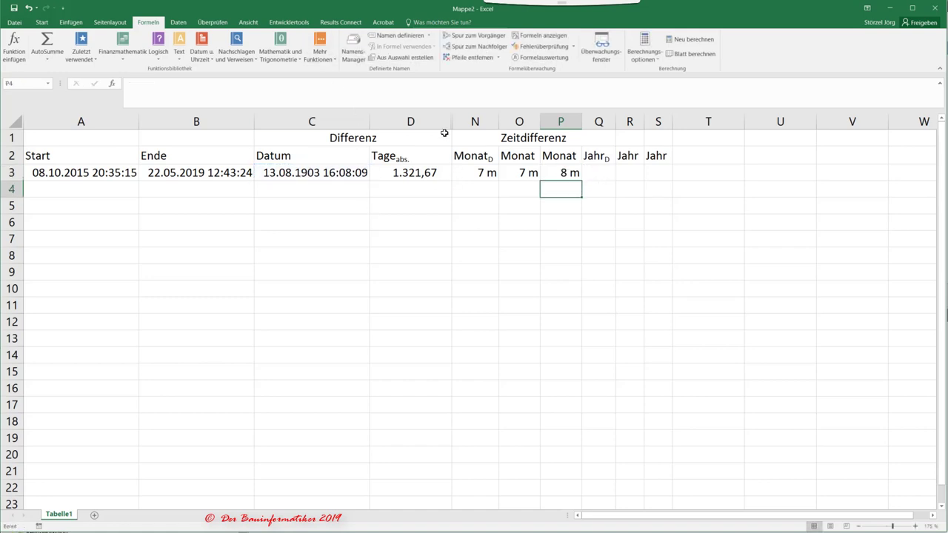
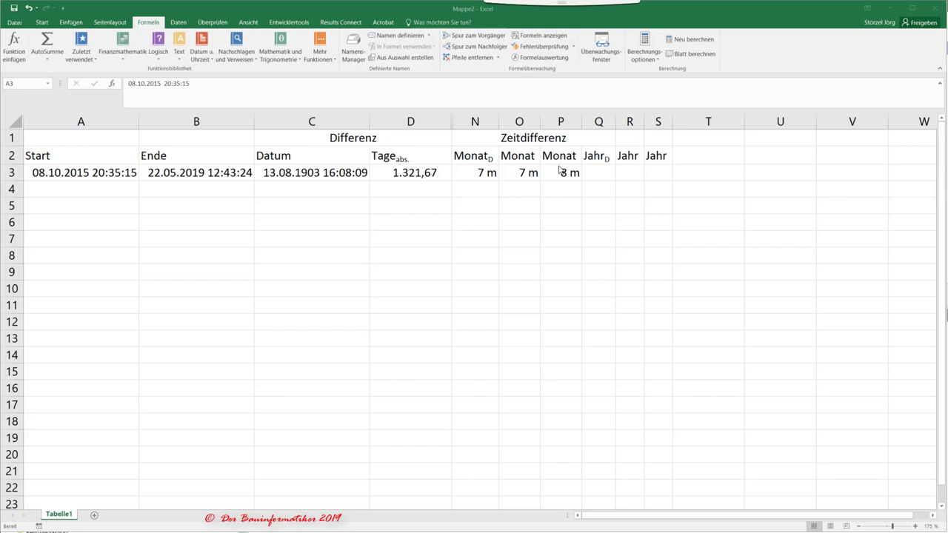
Compare the month-difference formulas in cells N3 to P3
click(479, 172)
click(529, 172)
click(561, 172)
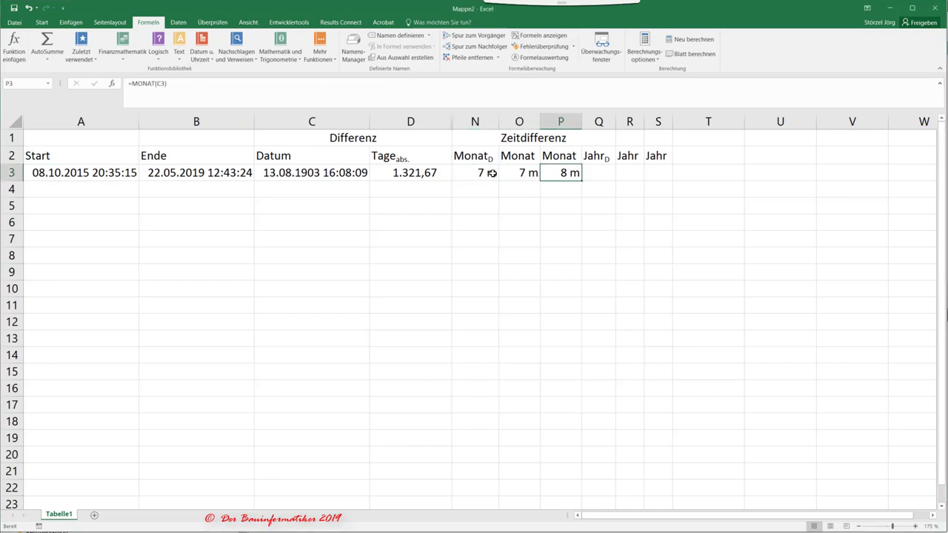
click(490, 174)
click(520, 171)
click(560, 172)
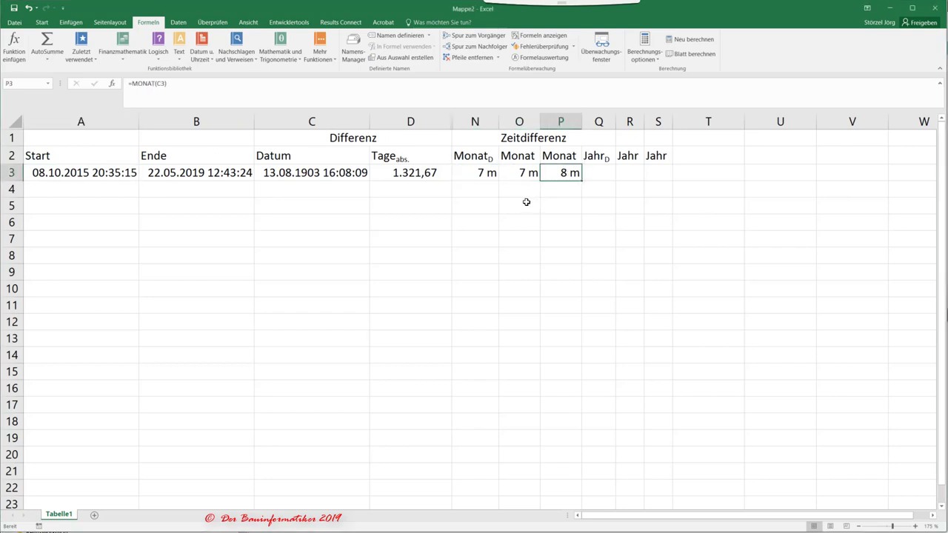
click(489, 173)
click(520, 172)
click(560, 173)
Look over the options for columns N to P without changing them, then return to JahrD cell Q3
key(Right)
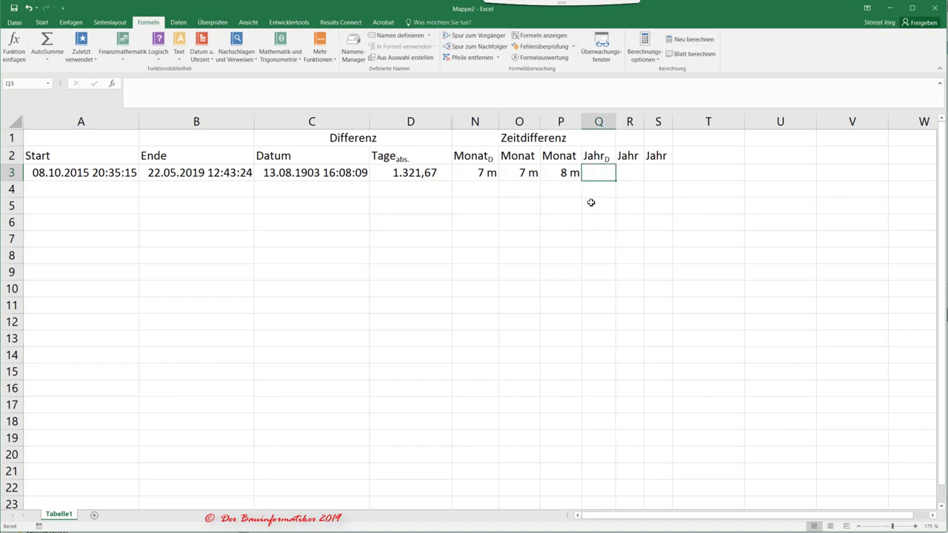
drag(475, 121, 561, 121)
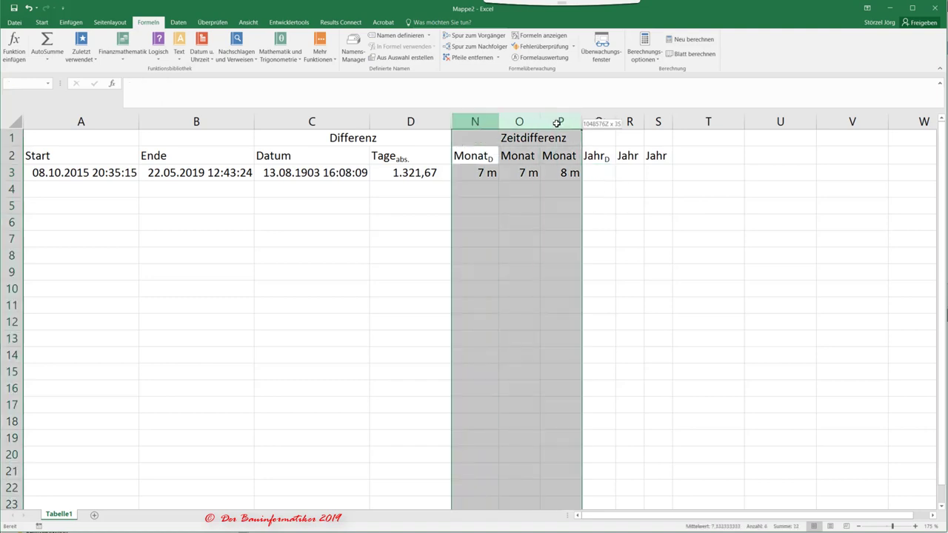
right_click(559, 122)
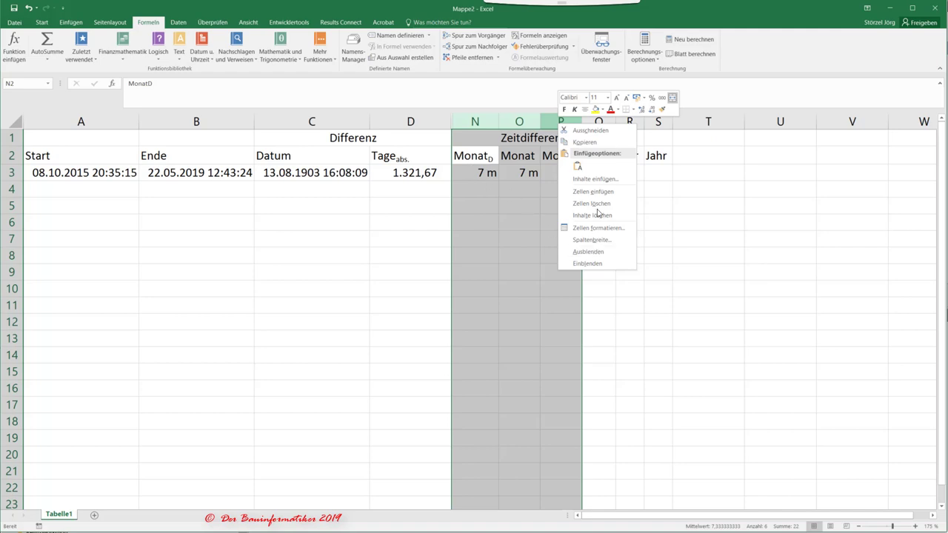
key(Escape)
click(487, 172)
click(560, 171)
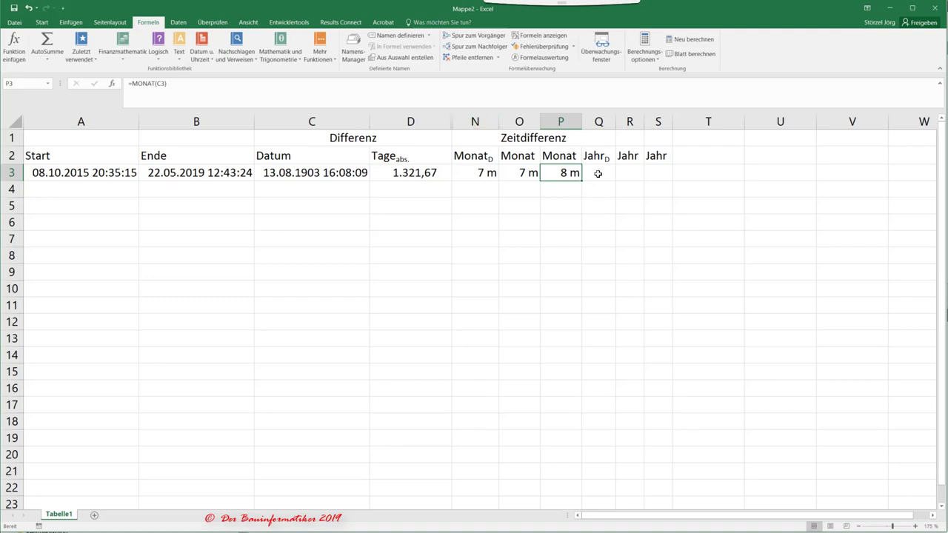
click(599, 162)
click(596, 171)
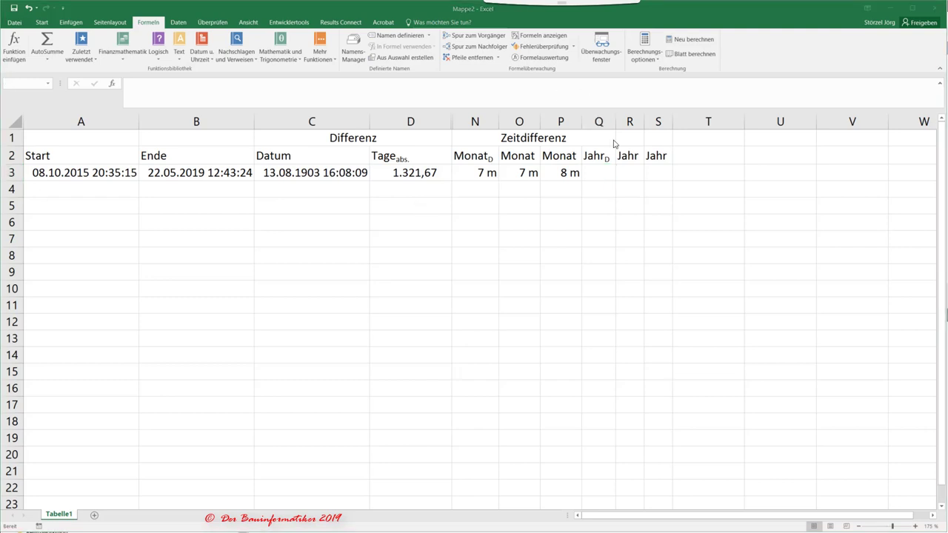
click(592, 177)
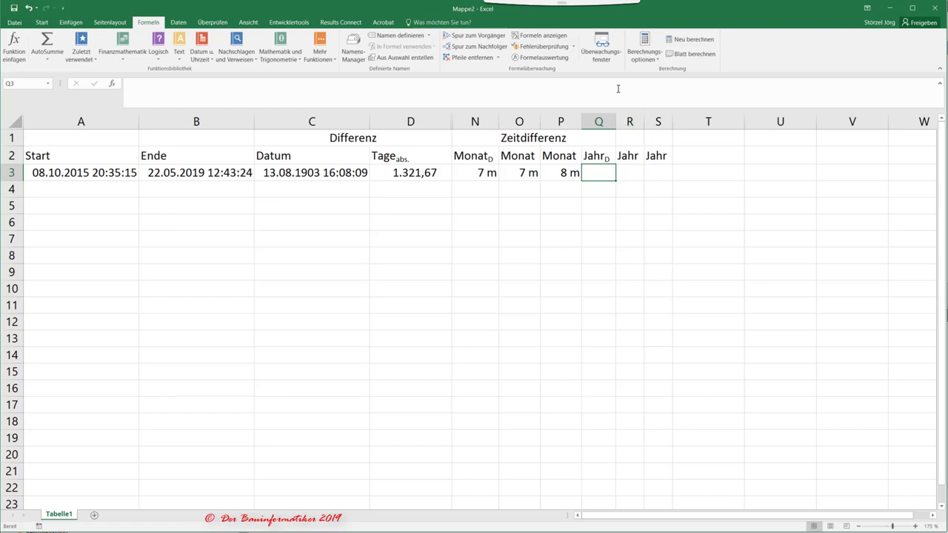
Hide the month columns N to P
drag(473, 121, 561, 121)
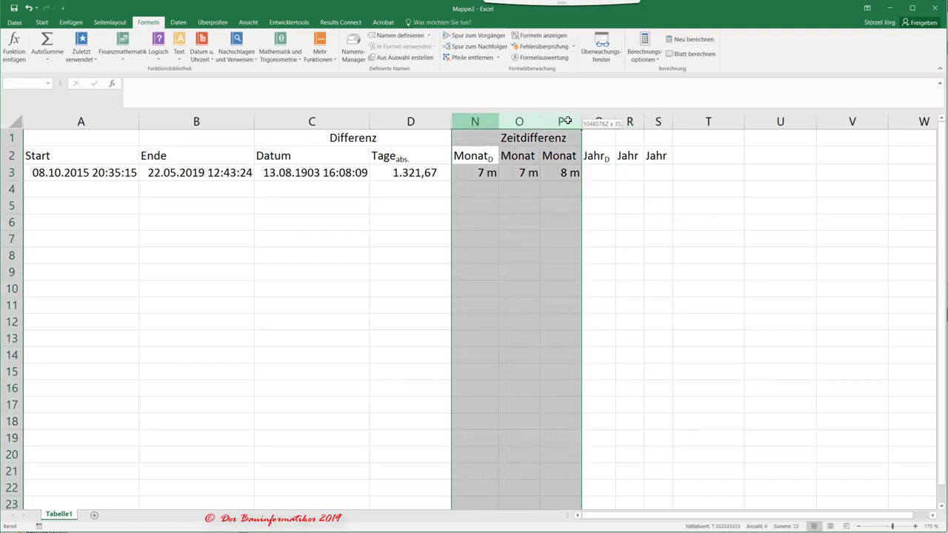
right_click(567, 122)
click(599, 248)
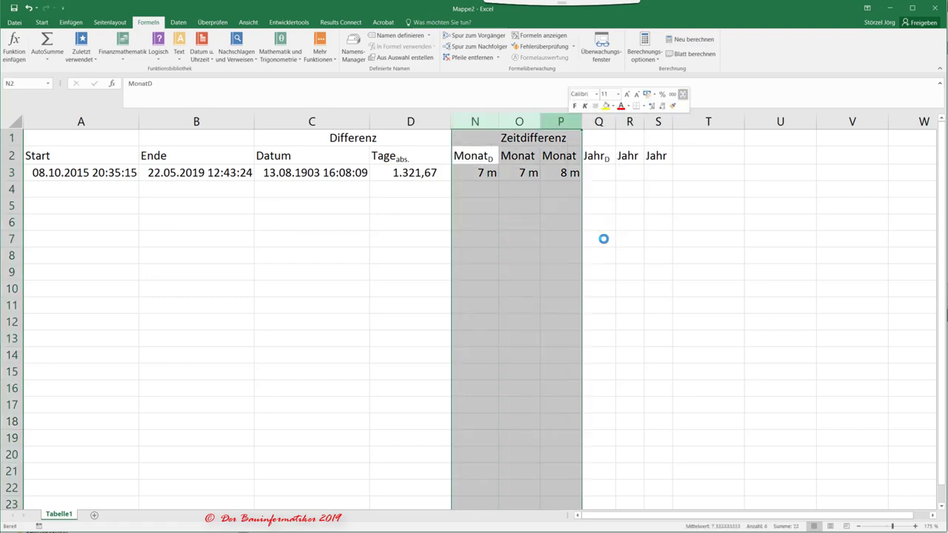
click(470, 172)
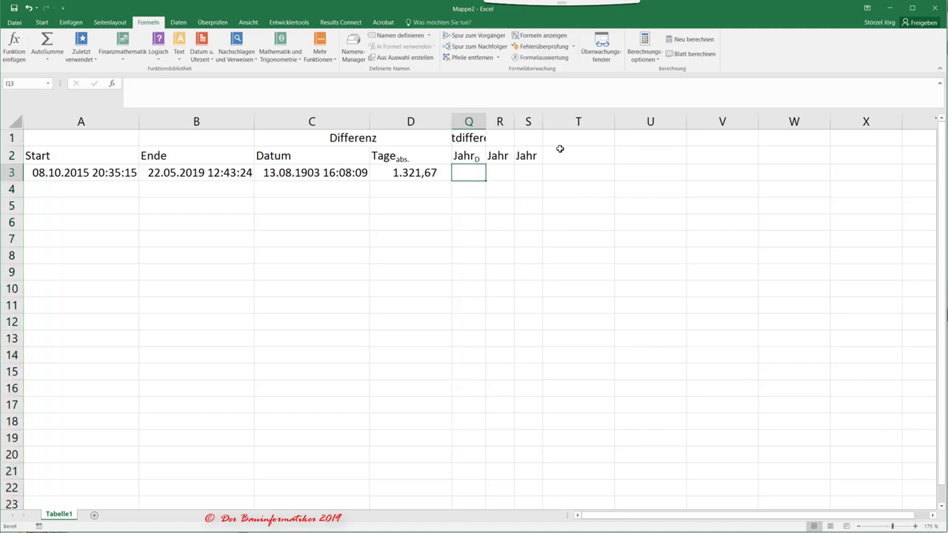
Enter =DATEDIF(A3;B3;"y") in Q3 to show the 3-year difference
text(=datedif)
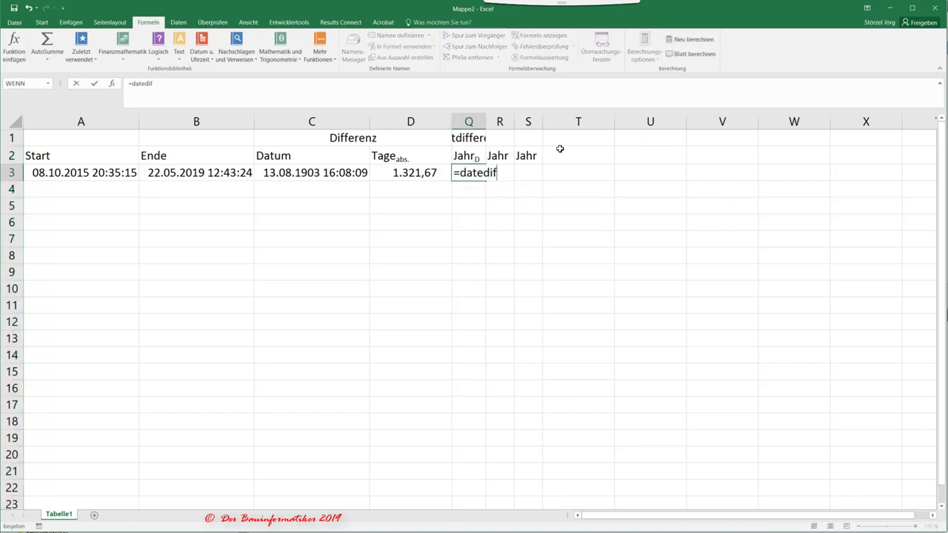
text(()
text())
key(Return)
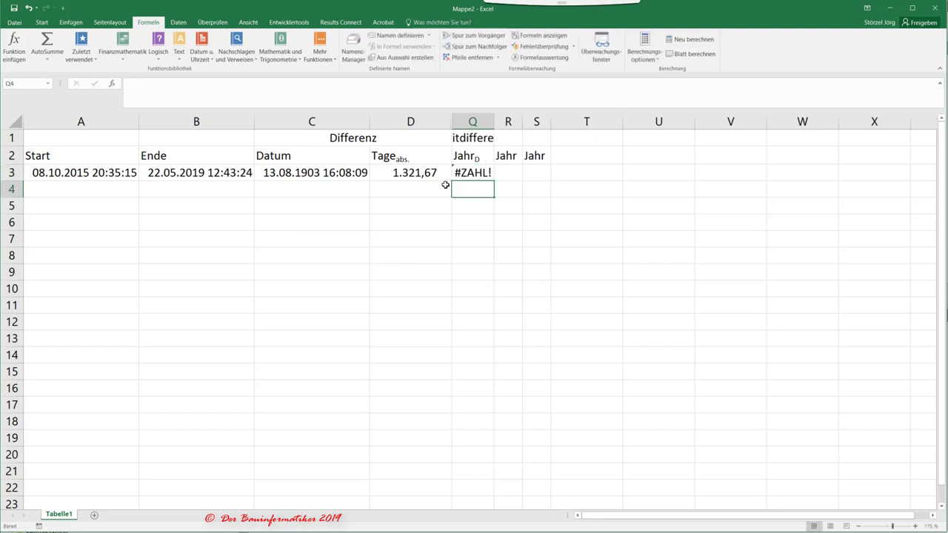
click(472, 175)
click(139, 83)
click(112, 84)
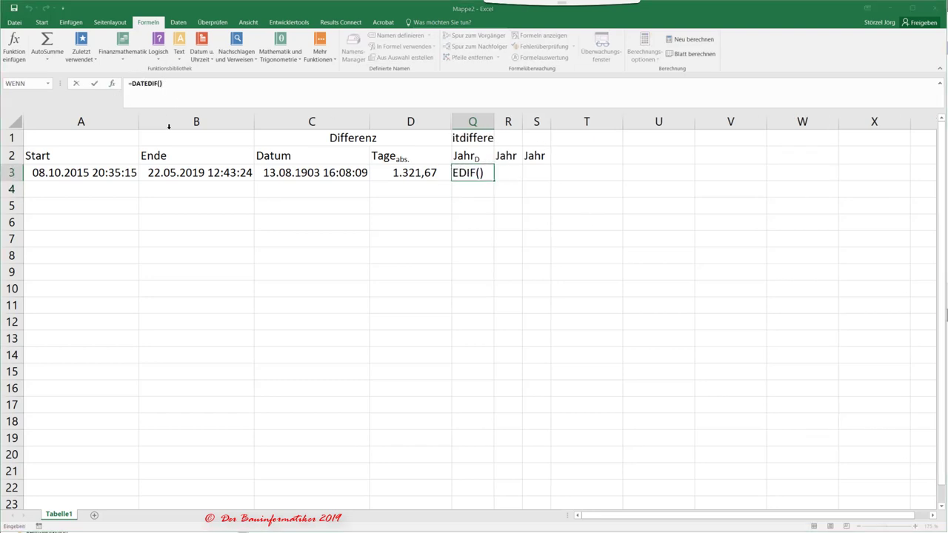
click(75, 168)
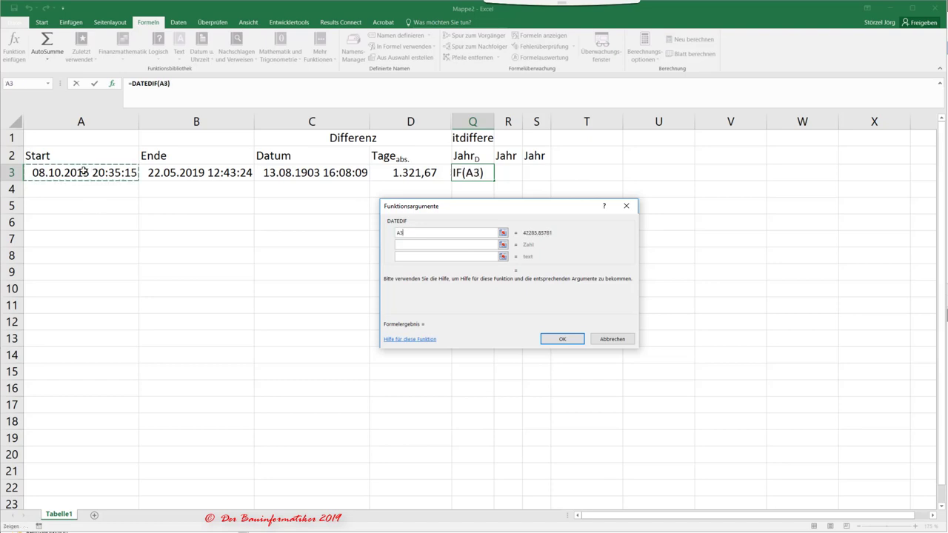
click(409, 247)
click(193, 177)
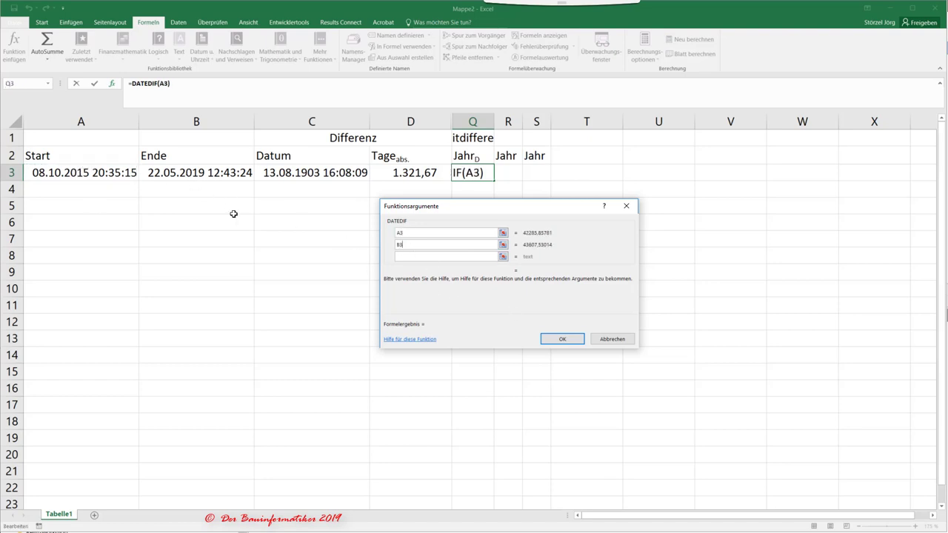
click(454, 256)
text("y")
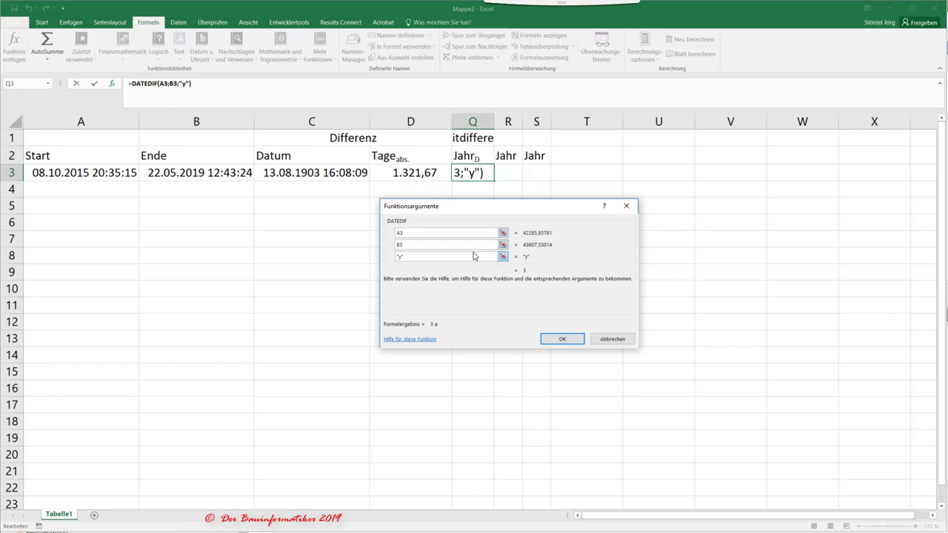
click(566, 341)
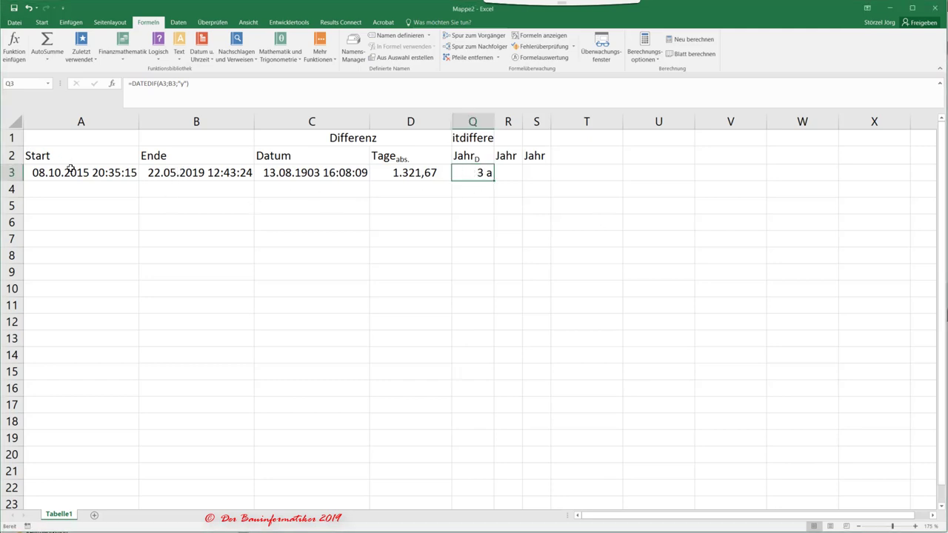
Enter =JAHR(B3)-JAHR(A3) in R3, giving a 4-year difference
click(506, 171)
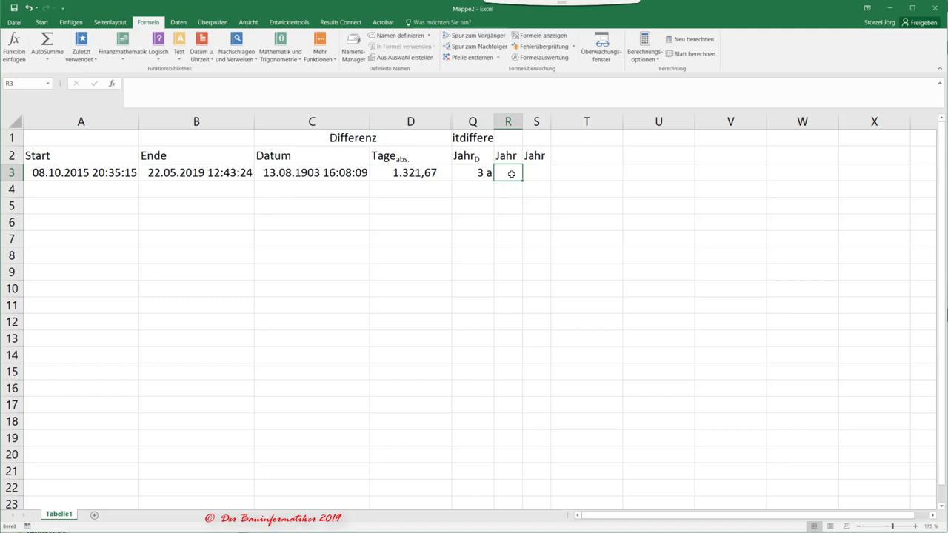
text(=j)
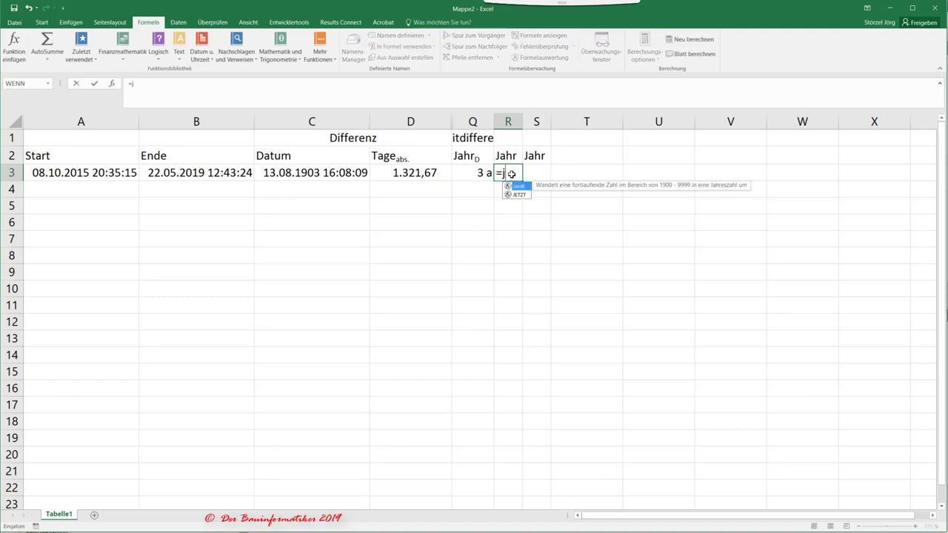
text(ahr()
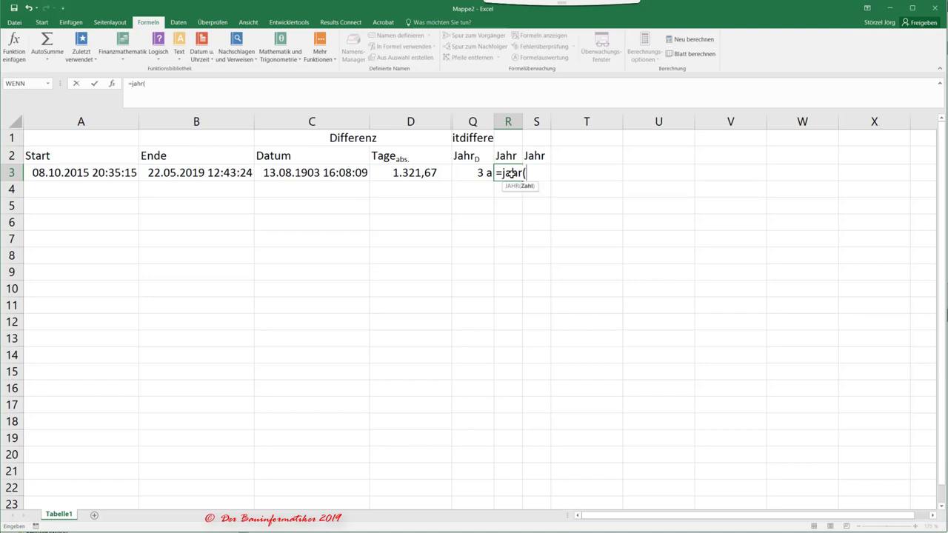
click(212, 173)
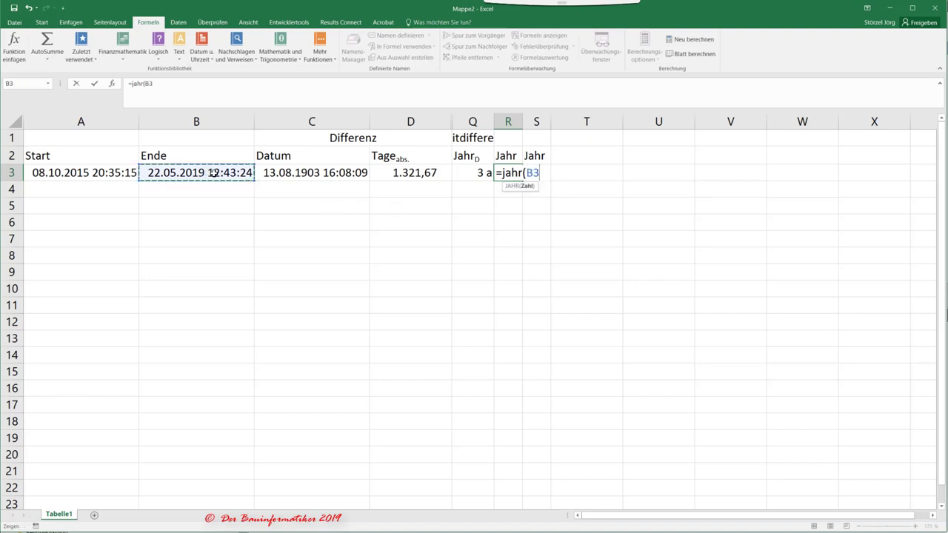
text()-j)
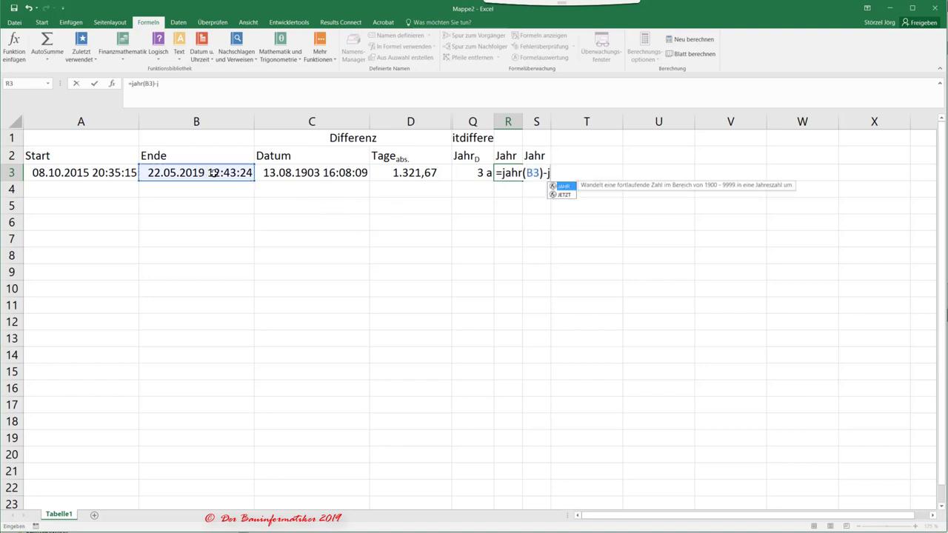
text(ahr(a)
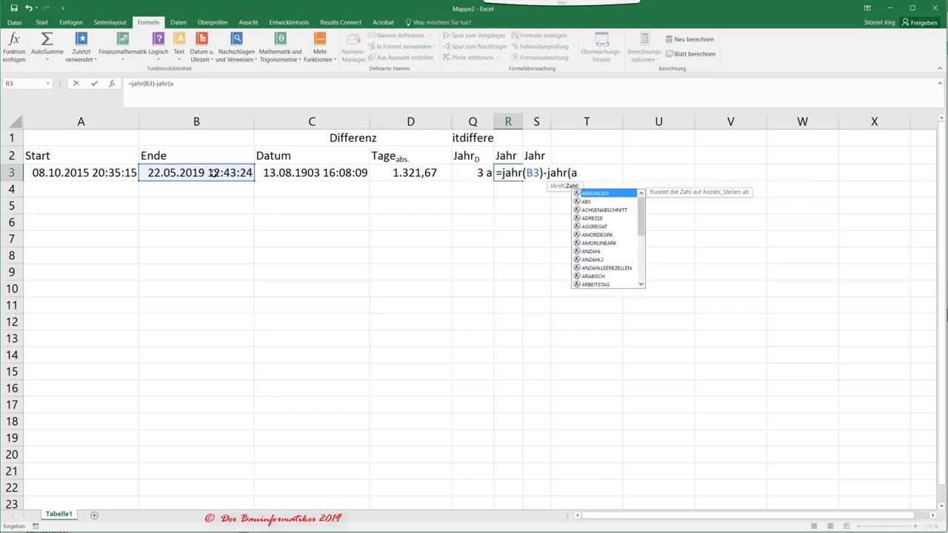
text(3)
key(Return)
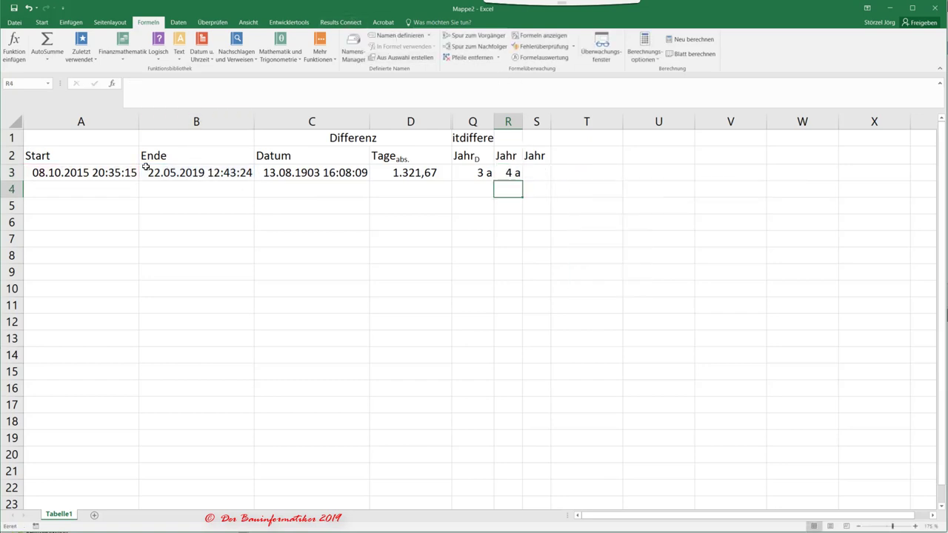
click(536, 172)
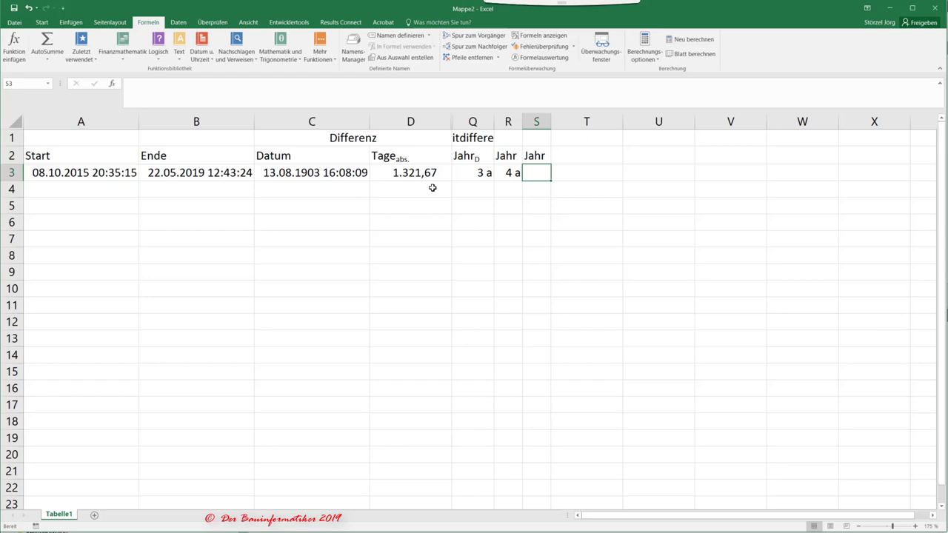
Enter =JAHR(C3)-1900 in S3 so the Datum difference shows 3 years
text(=)
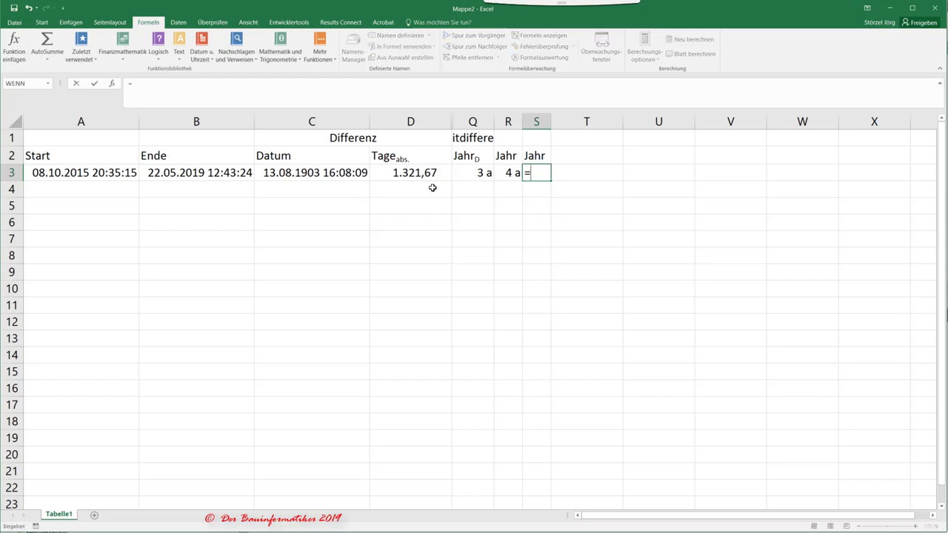
text(jahr()
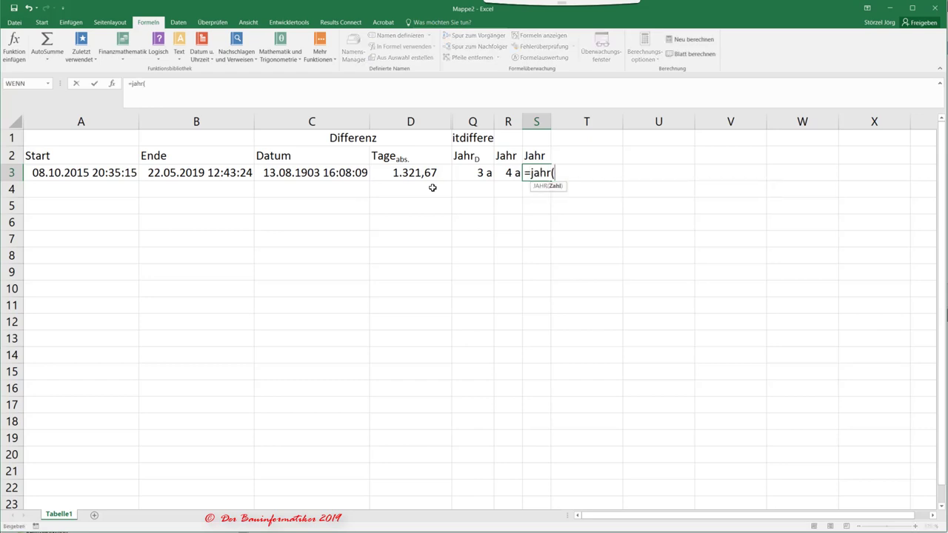
click(297, 171)
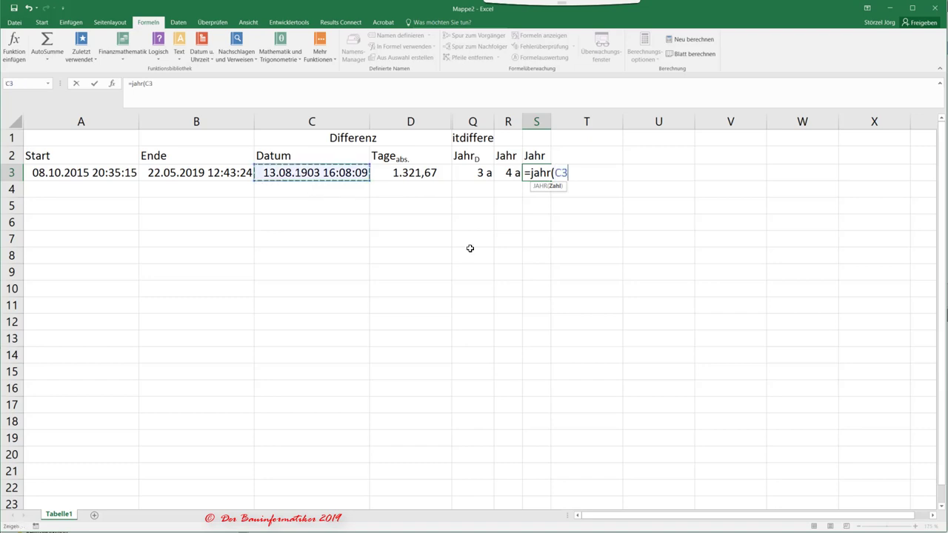
key(Return)
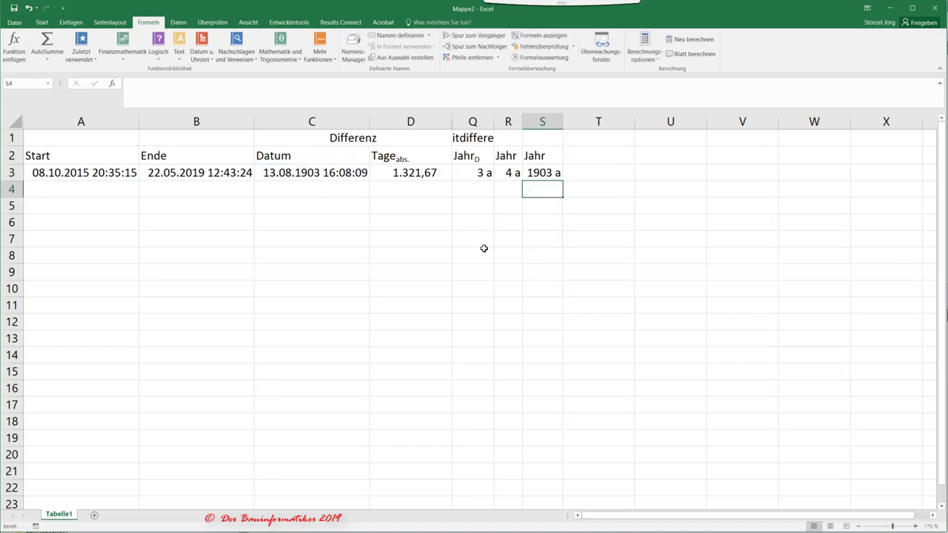
click(542, 172)
click(545, 85)
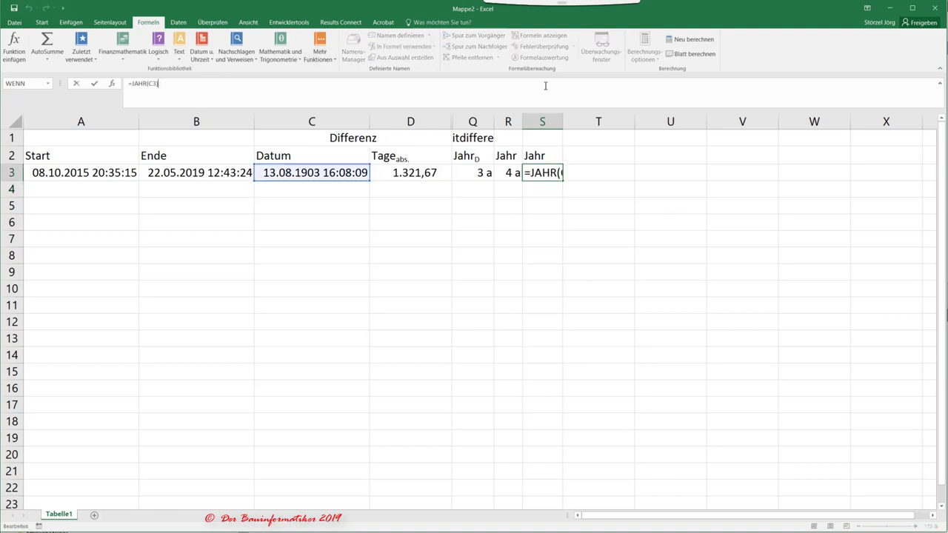
text(-)
text(1900)
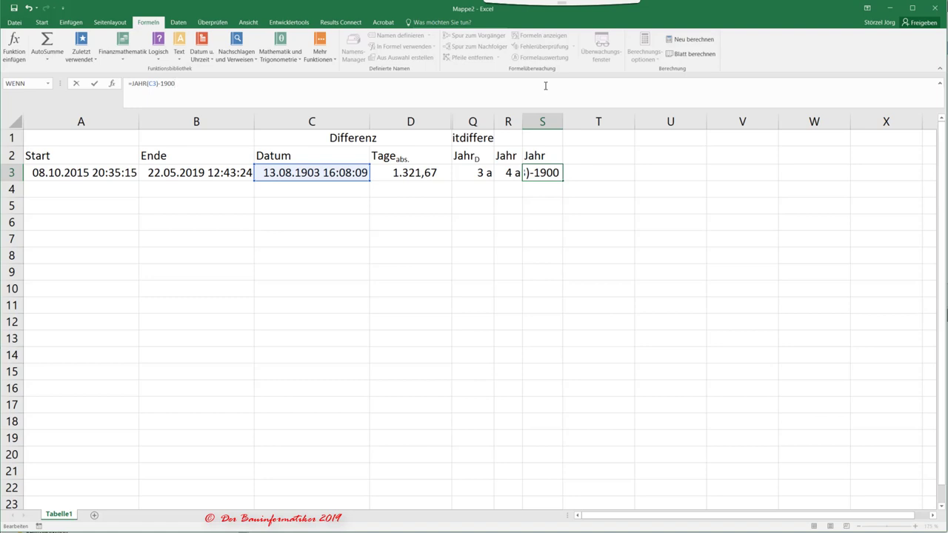
key(Return)
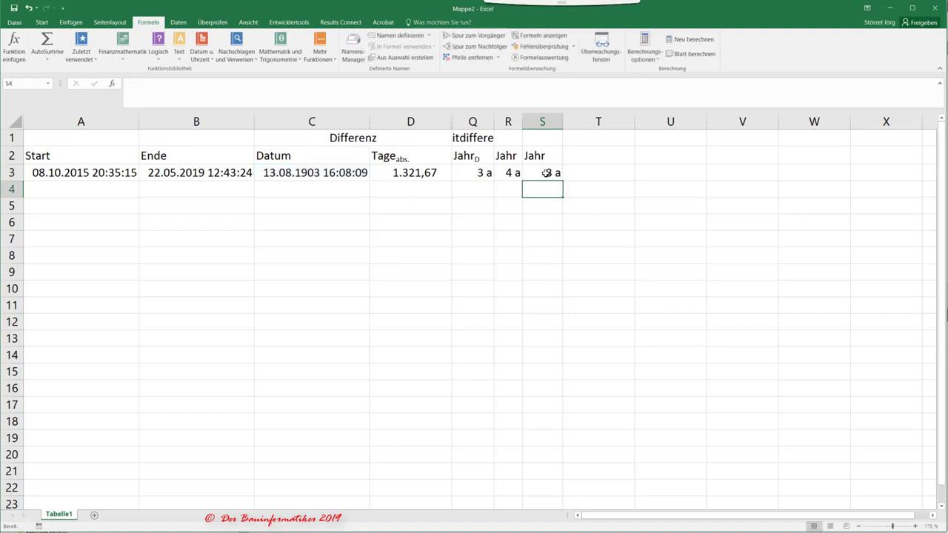
click(546, 173)
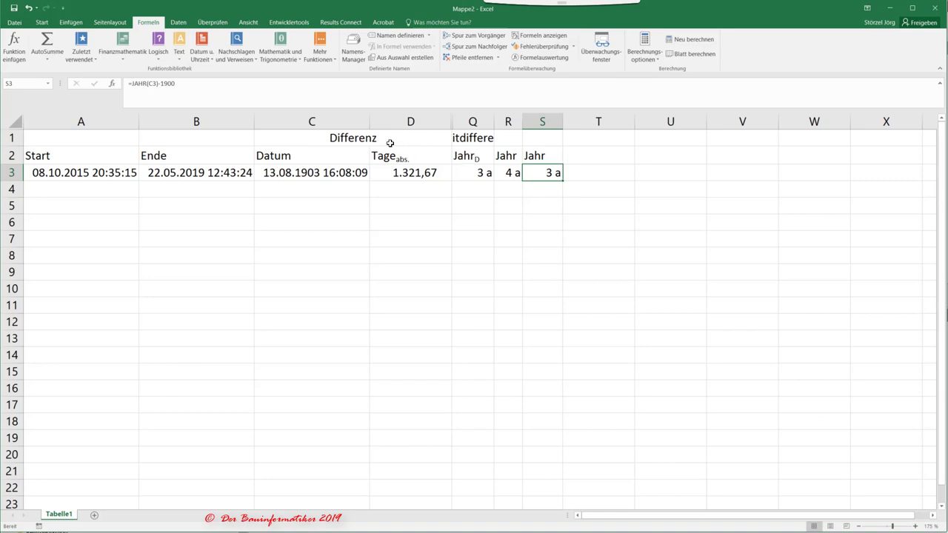
click(396, 113)
Unhide the hidden columns between C and S and auto-fit their widths
drag(303, 123, 539, 121)
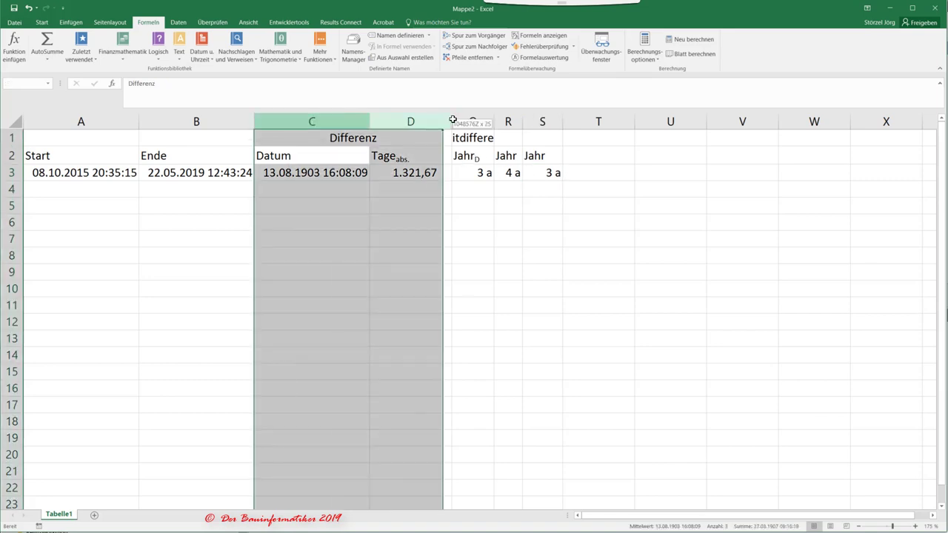
right_click(539, 121)
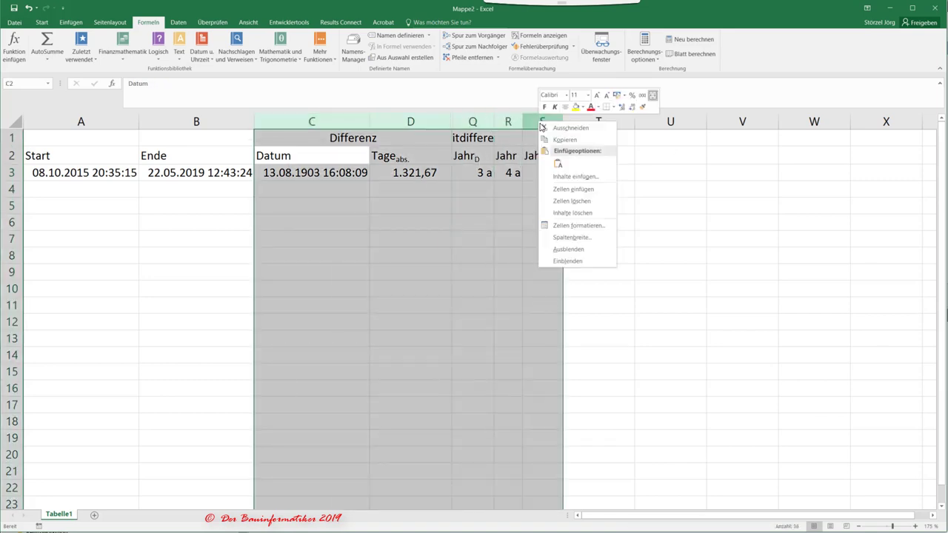
click(571, 259)
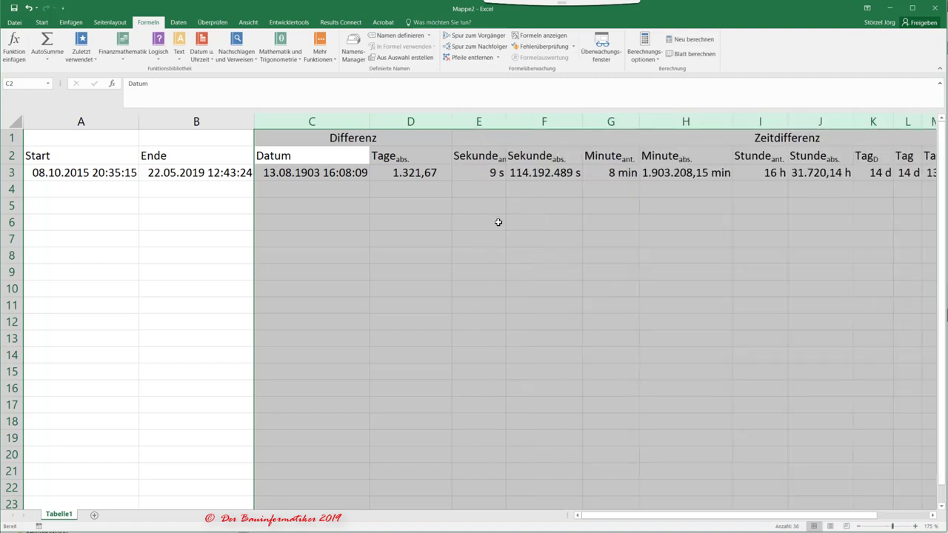
double_click(451, 122)
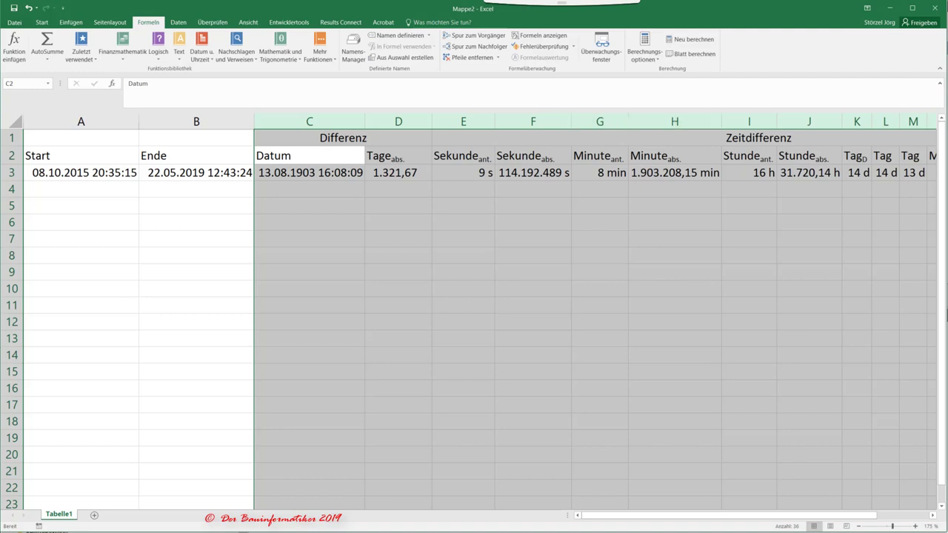
drag(695, 516, 746, 516)
click(489, 284)
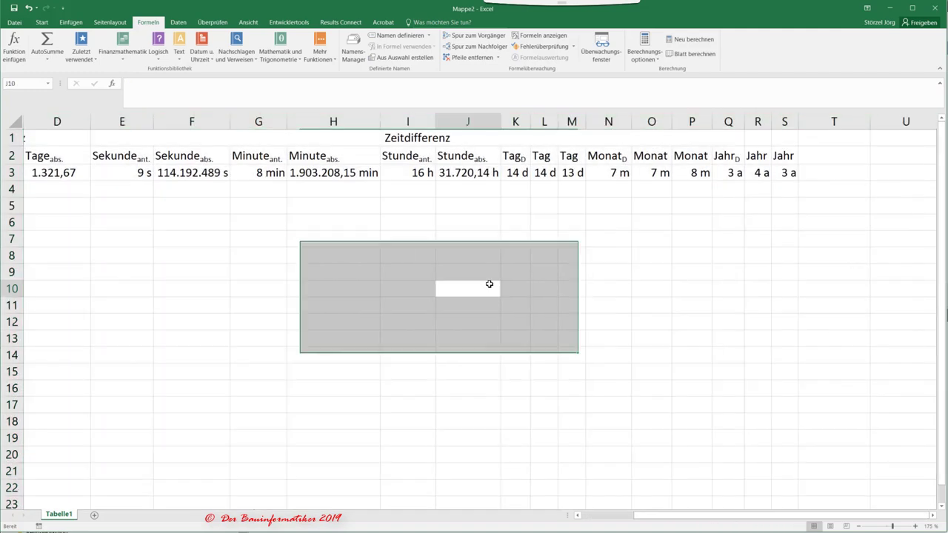